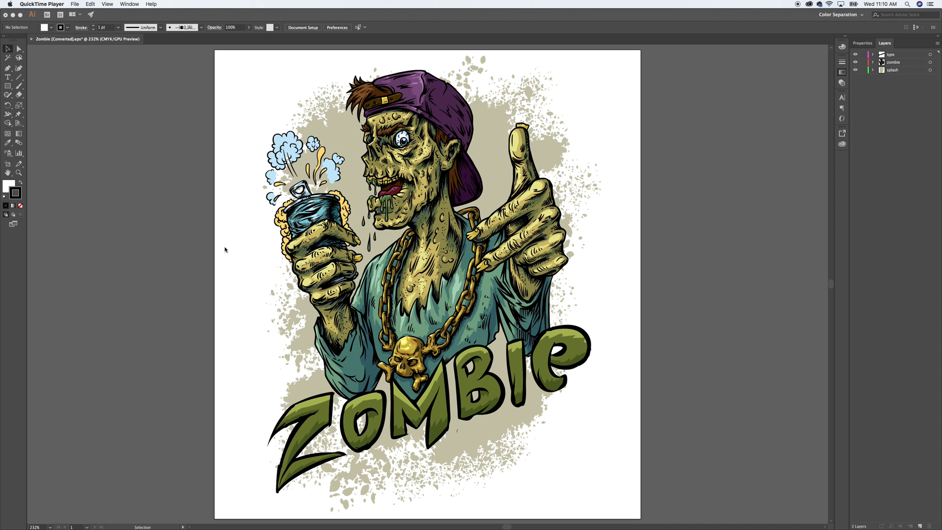
Select all unused swatches in the zombie illustration and delete them.
left_click(225, 250)
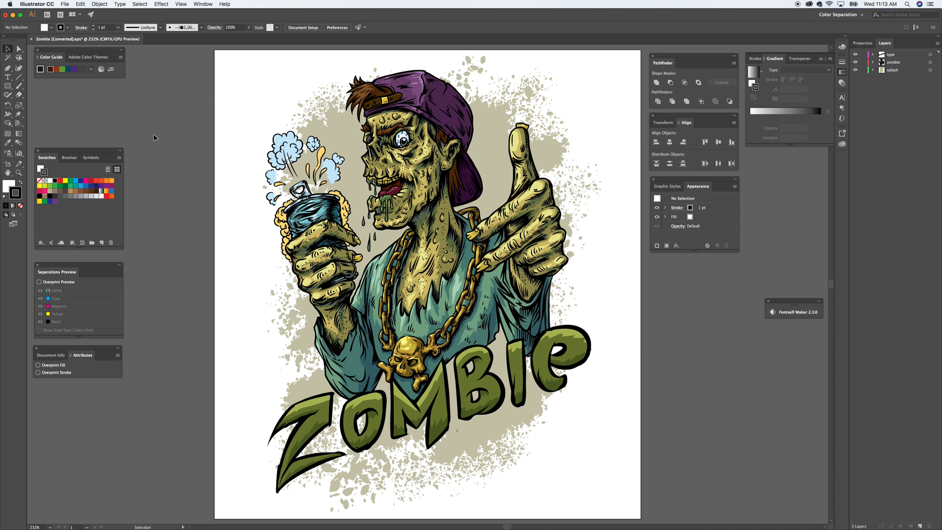
left_click(120, 158)
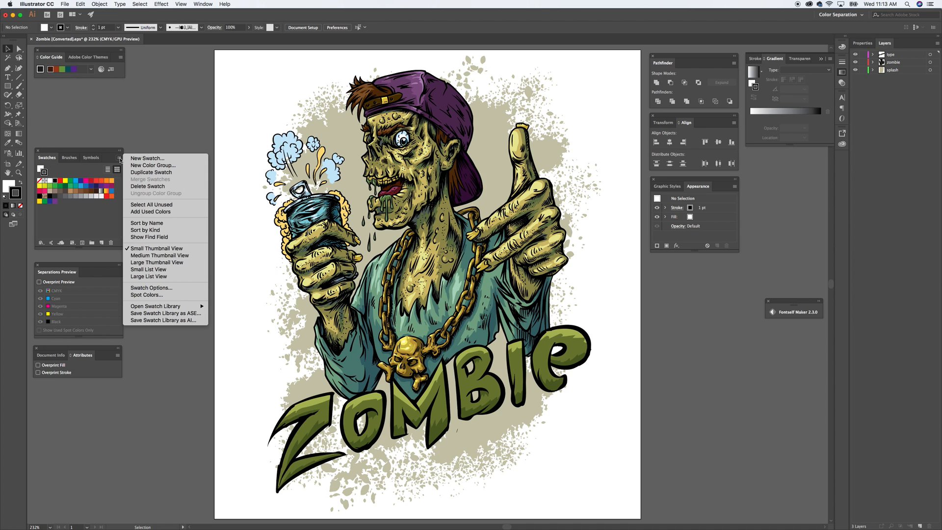
left_click(144, 204)
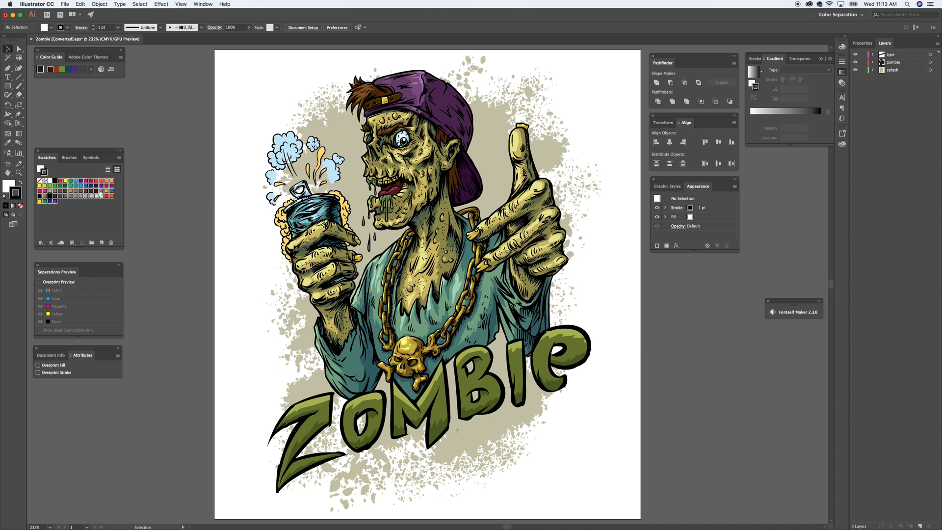
left_click_drag(101, 194, 112, 245)
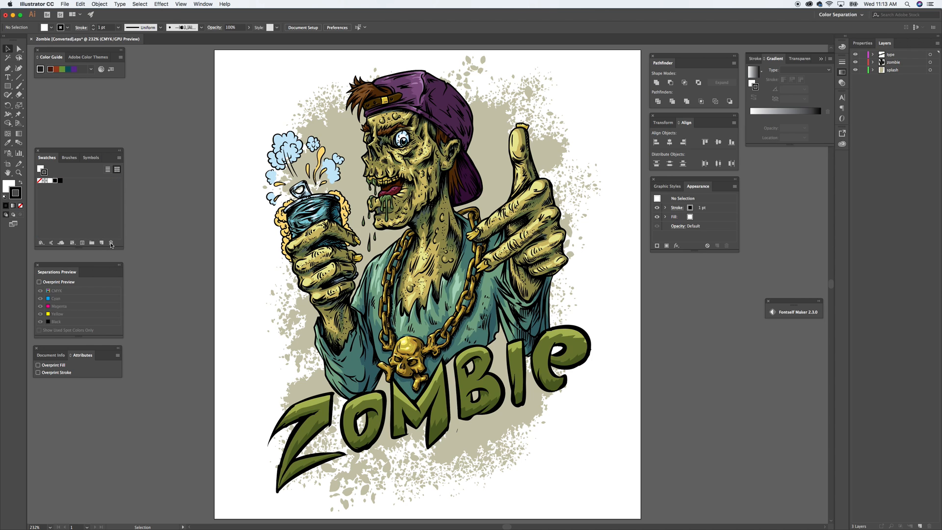
Select all the artwork and create a new color group from its colors, named Color Group 1, and deselect the artwork.
left_click_drag(220, 51, 628, 495)
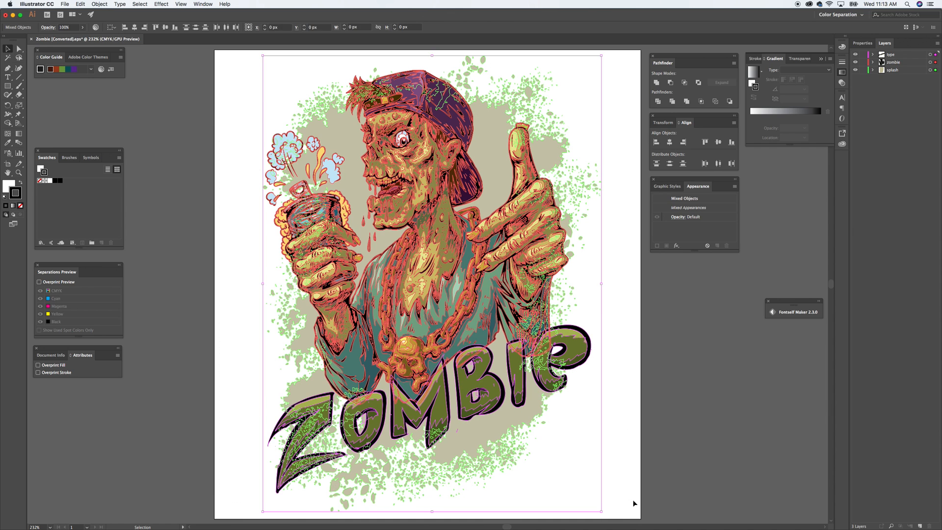
left_click(92, 243)
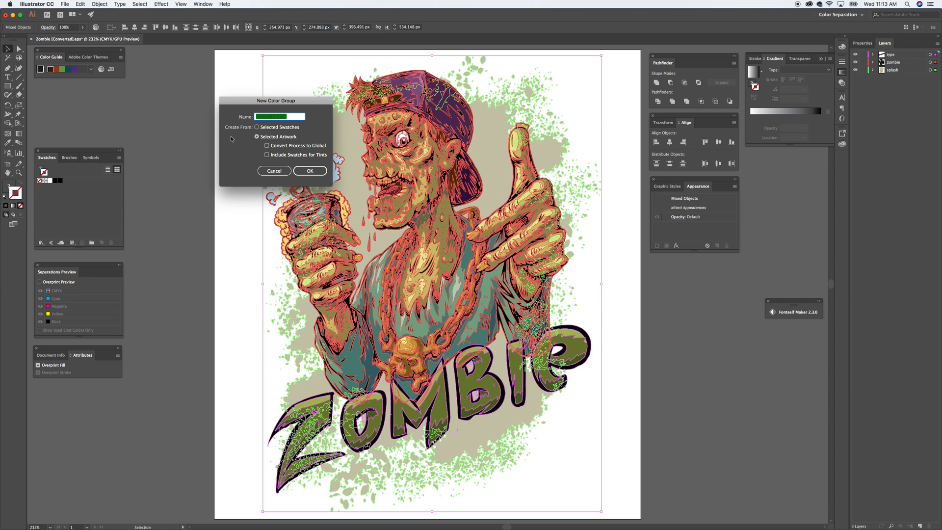
left_click(310, 171)
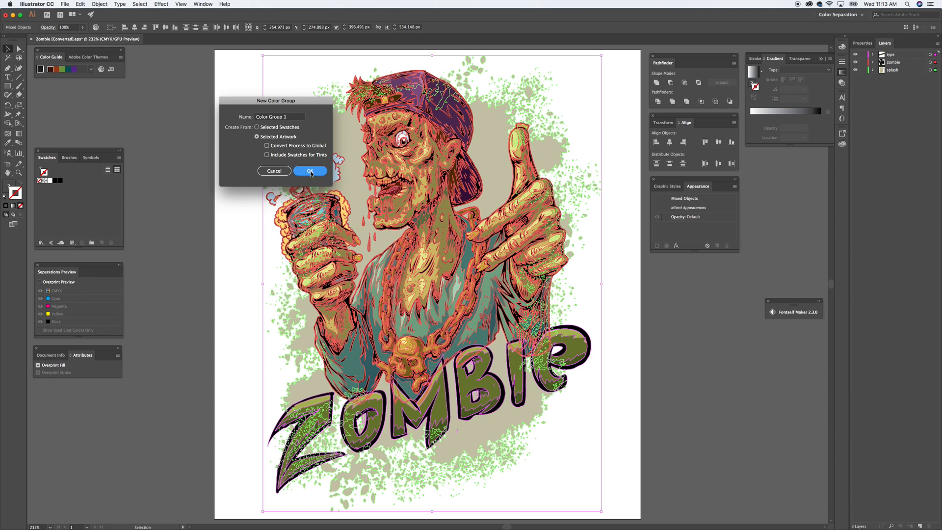
left_click(62, 218)
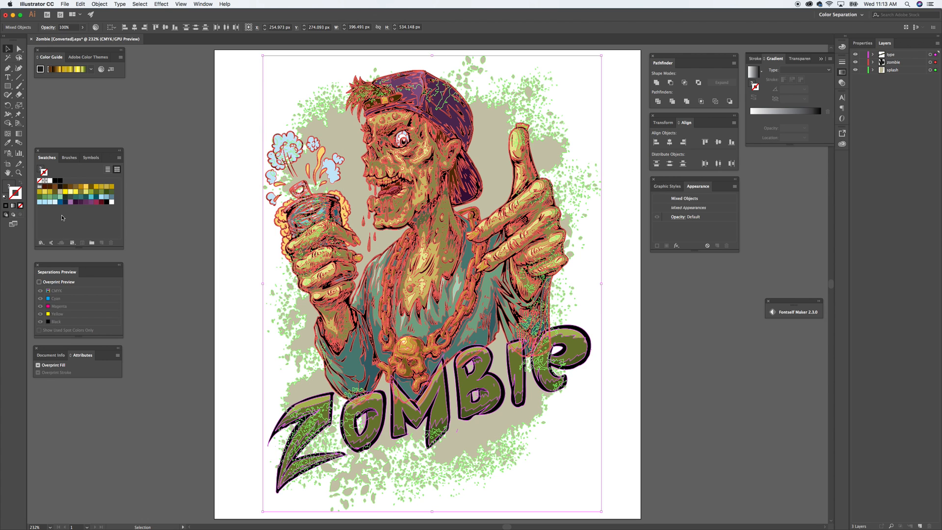
left_click(173, 261)
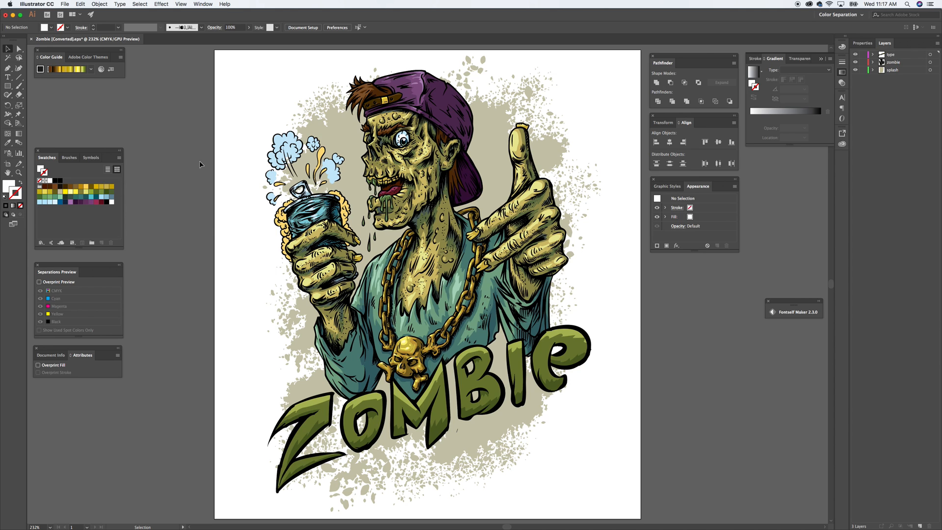
Quit Illustrator without saving the changes to the zombie document.
left_click(31, 3)
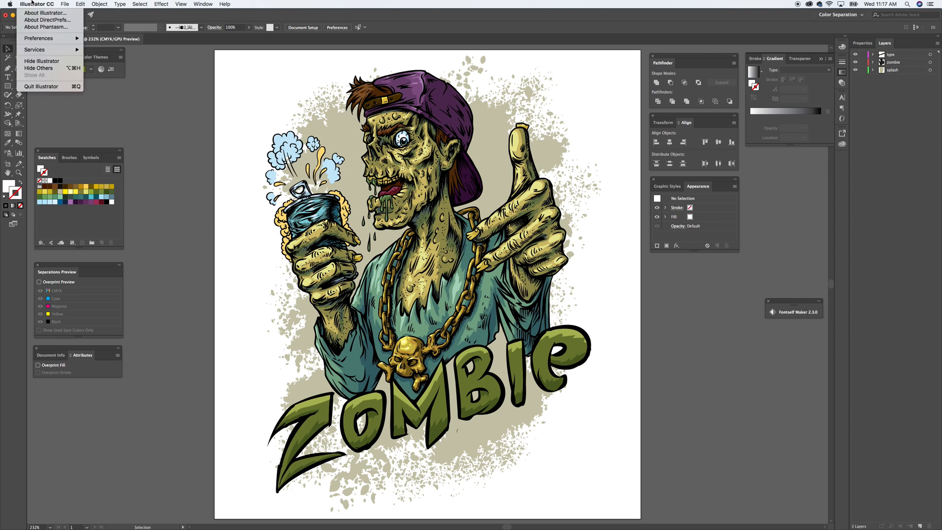
left_click(28, 87)
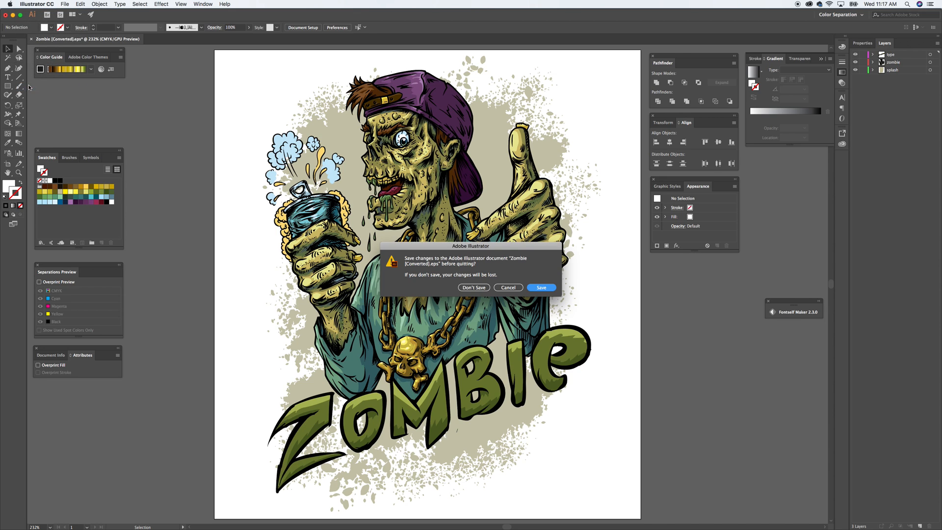
left_click(474, 288)
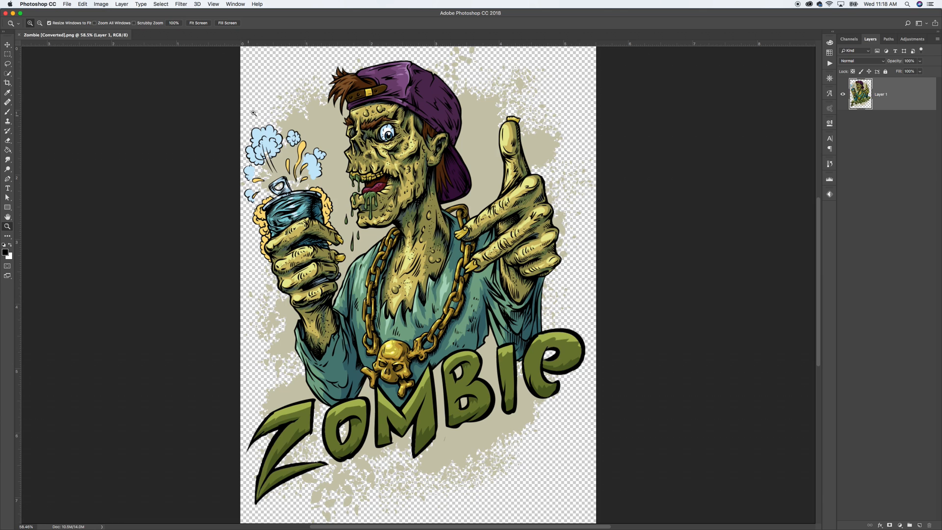
In Photoshop, activate the Move tool, deselect the layer and duplicate the Zombie [Converted].png image as "base".
left_click(8, 45)
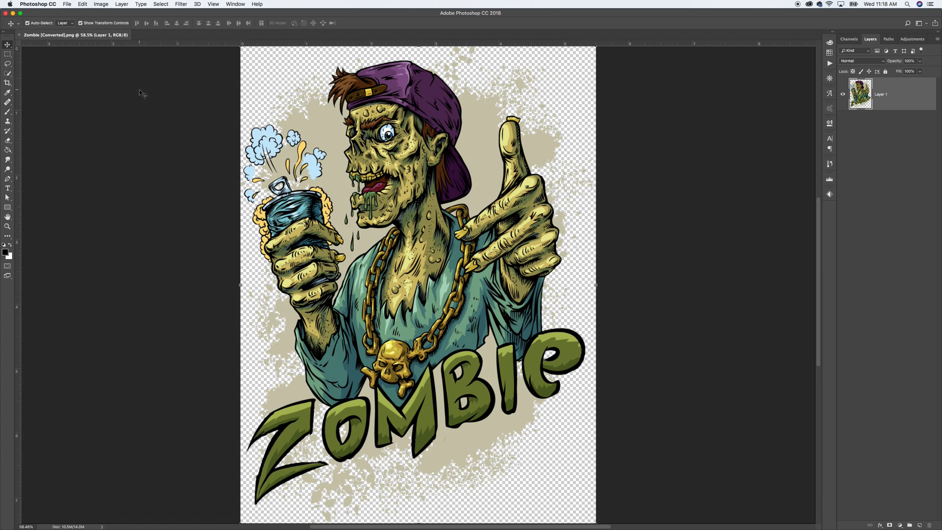
left_click(270, 101)
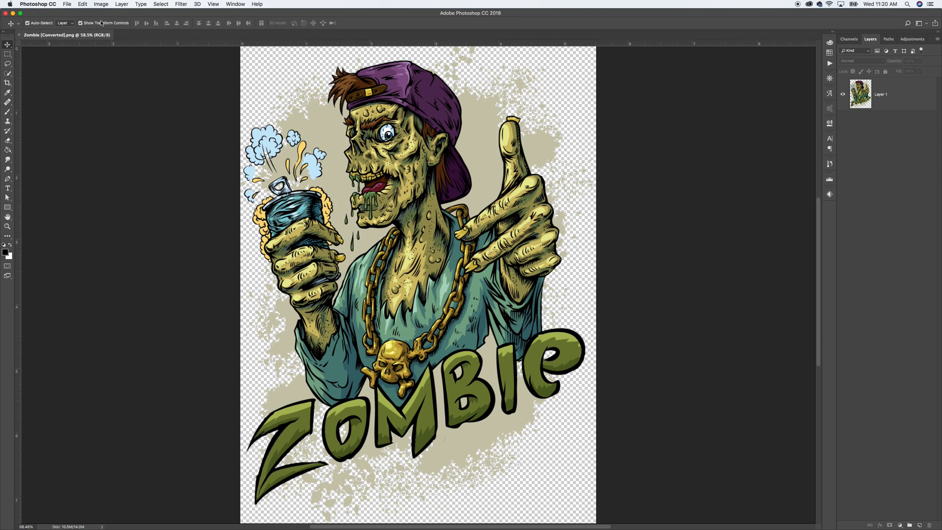
left_click(103, 5)
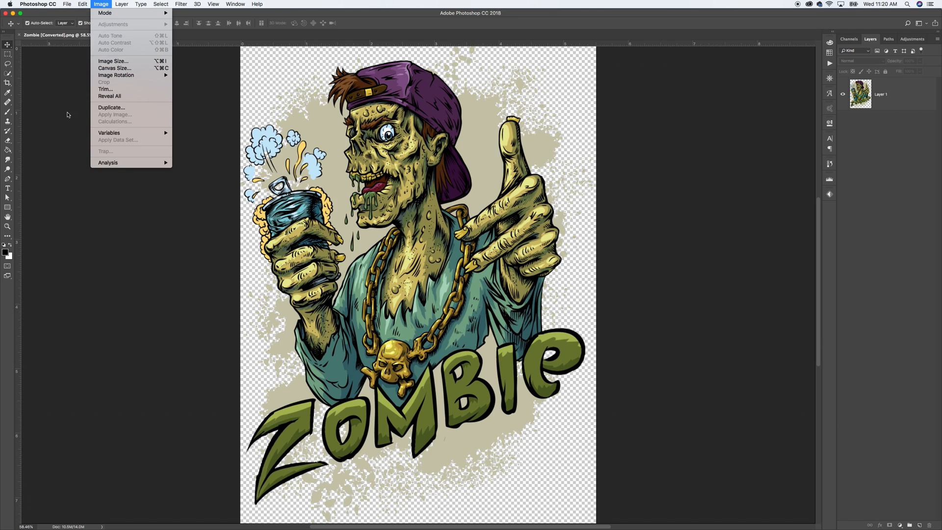
left_click(100, 107)
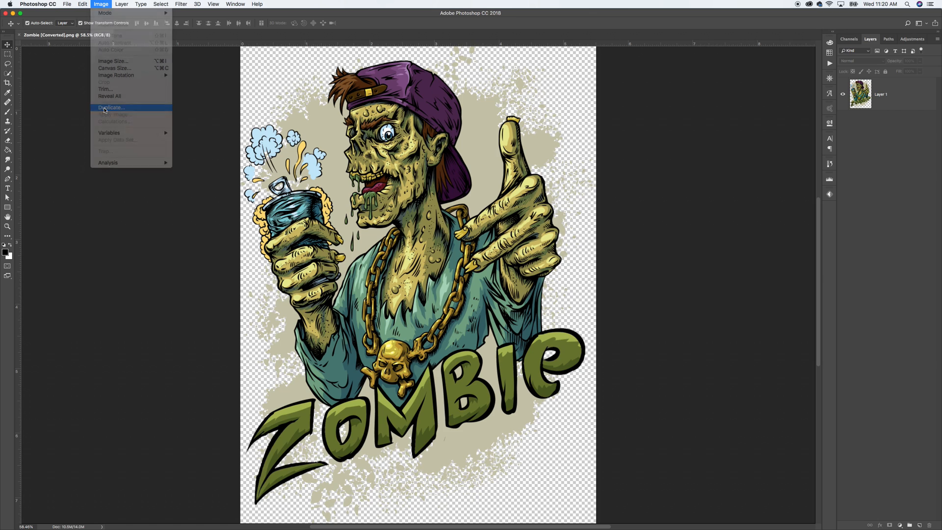
type("base")
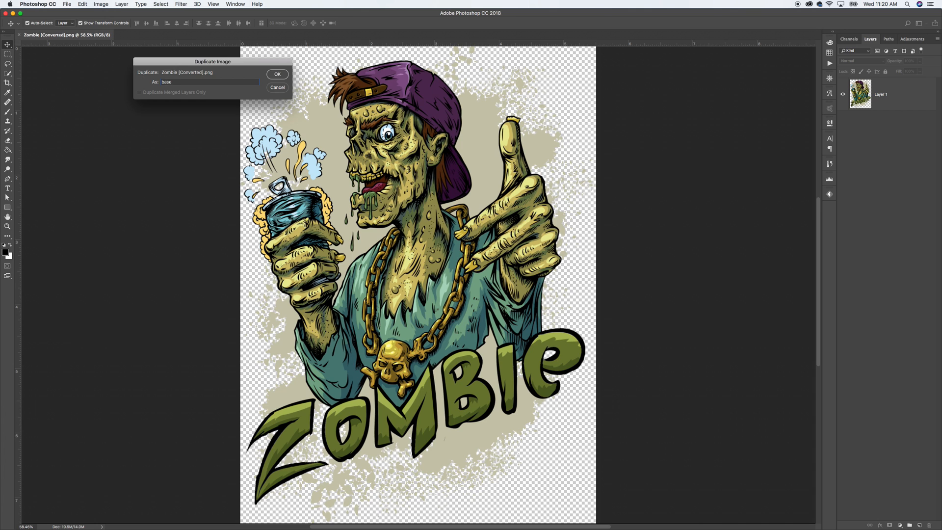
key("Return")
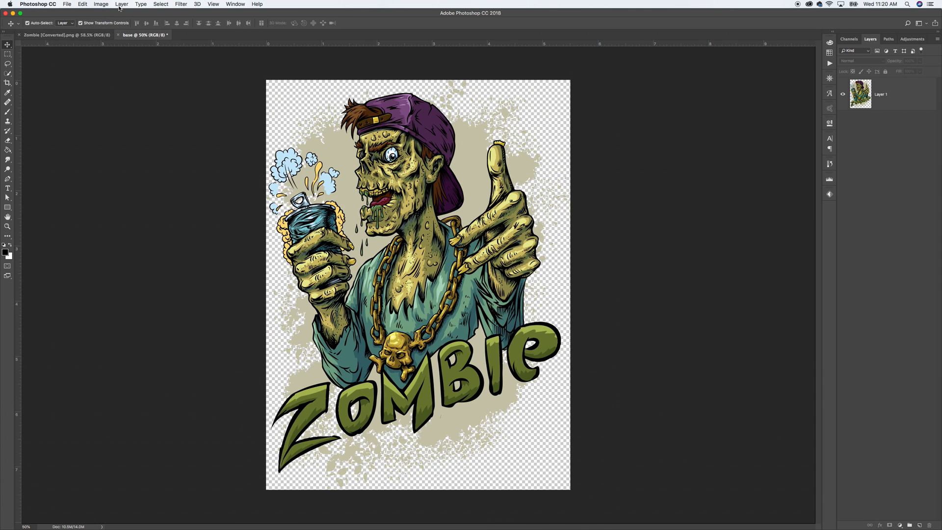
Duplicate the base image as a new document named "black".
left_click(100, 5)
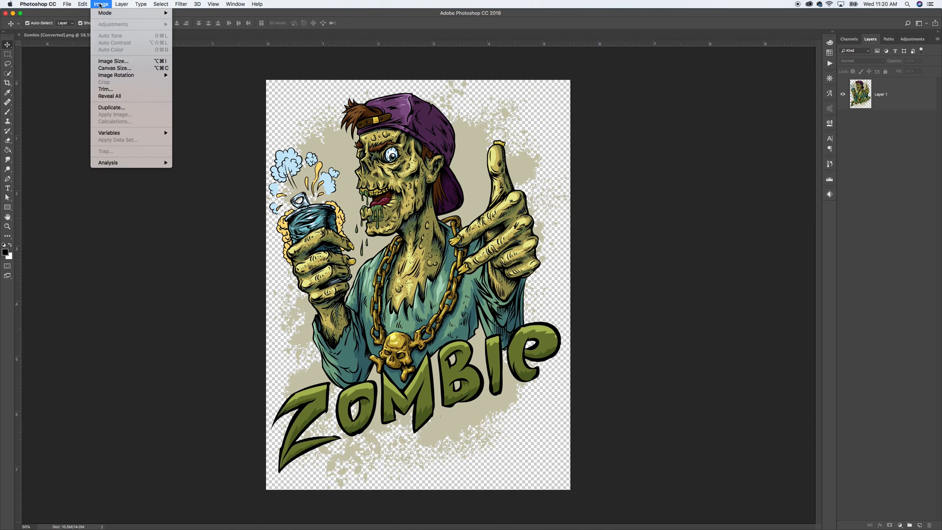
left_click(110, 107)
type("black")
key("Return")
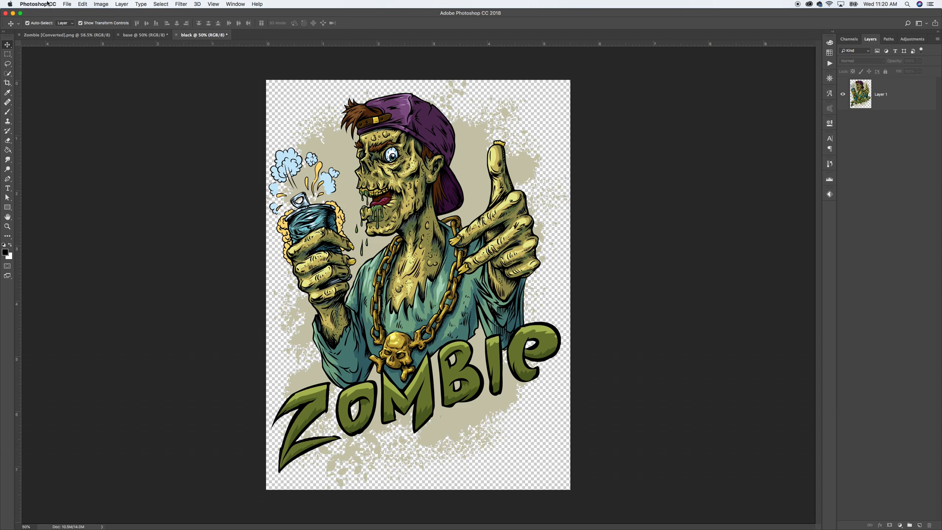
Duplicate the black image as a new document named "highlight".
left_click(99, 4)
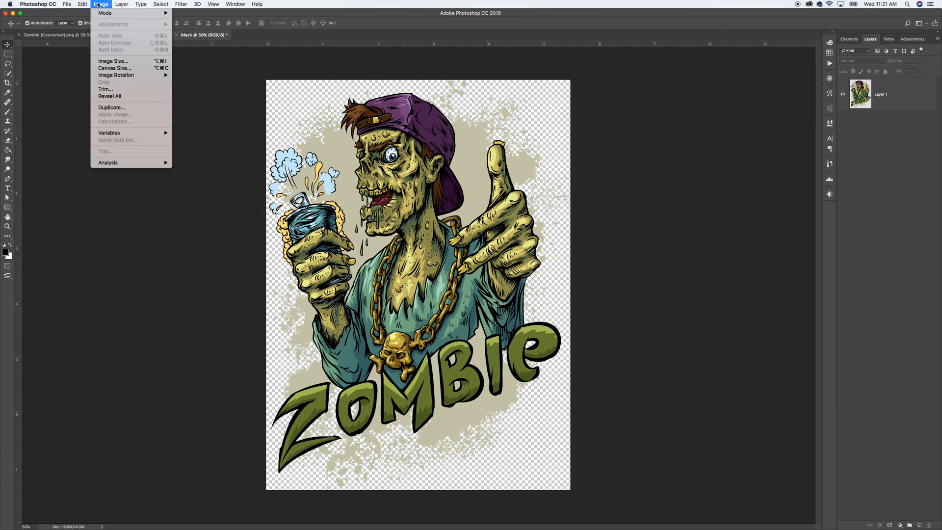
left_click(105, 109)
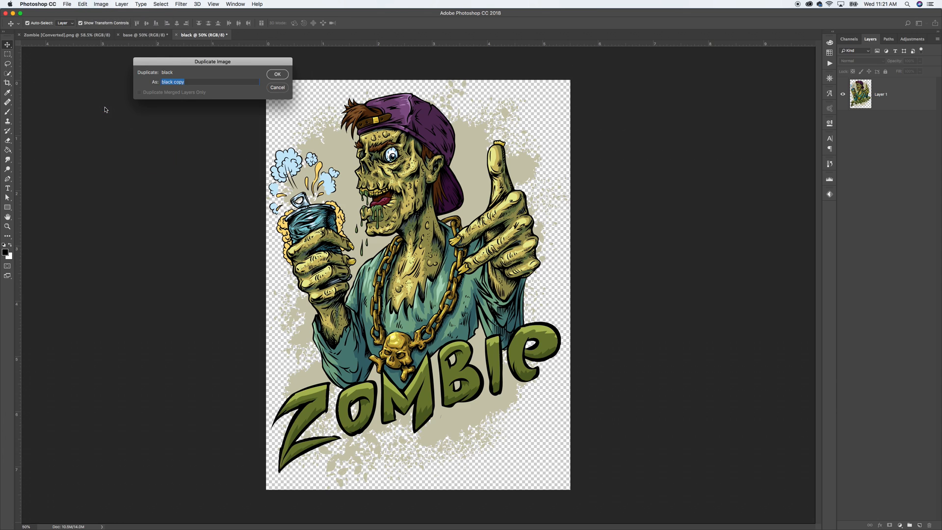
type("highlight")
key("Return")
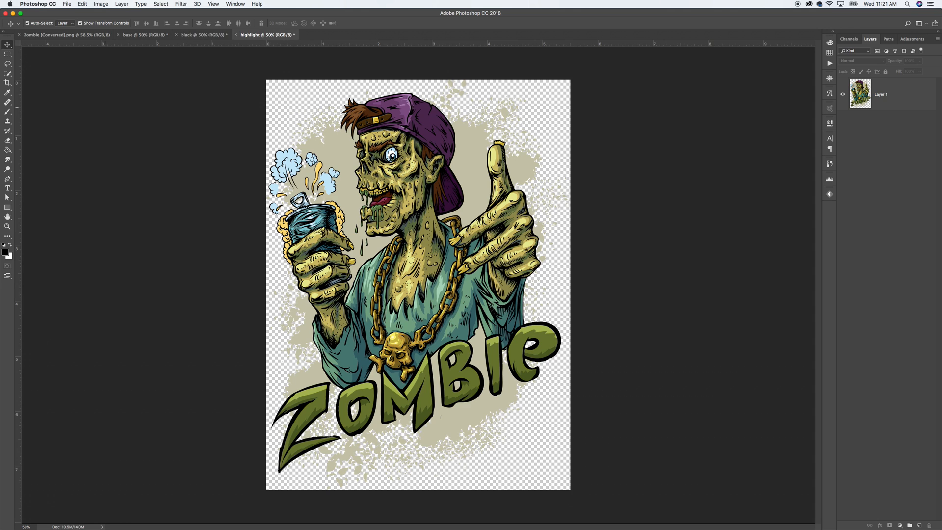
Duplicate the highlight image as a new document named "cyan".
left_click(101, 4)
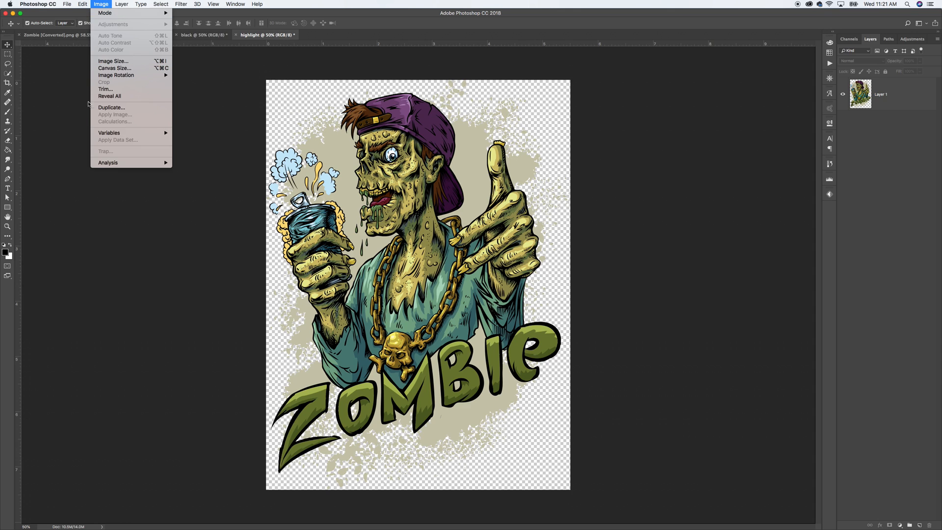
left_click(103, 108)
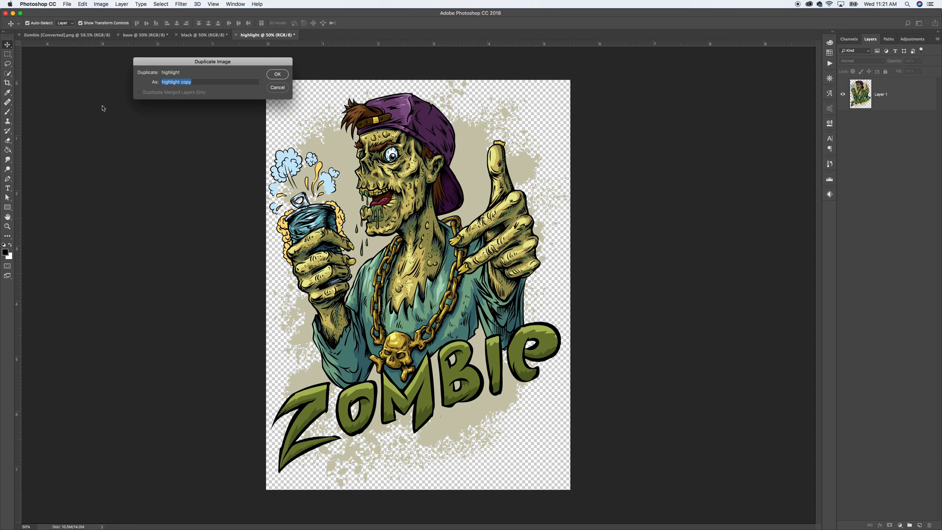
type("cyan")
left_click(277, 74)
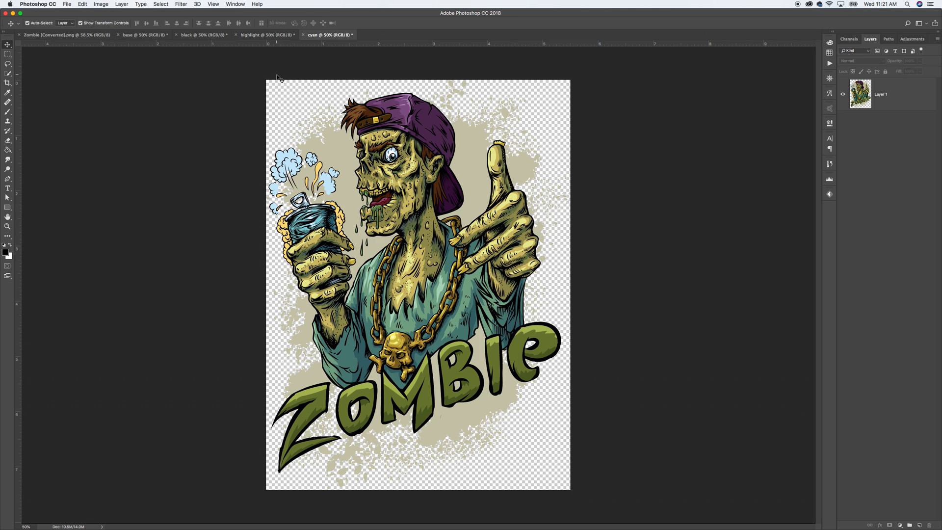
In the base document, apply a Black & White adjustment with the Maximum White preset to Layer 1.
left_click(133, 36)
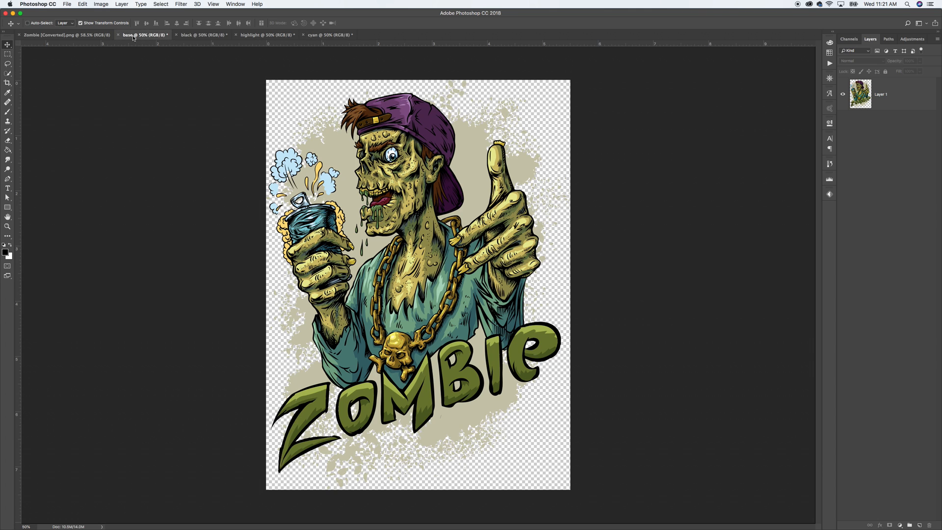
key("super+0")
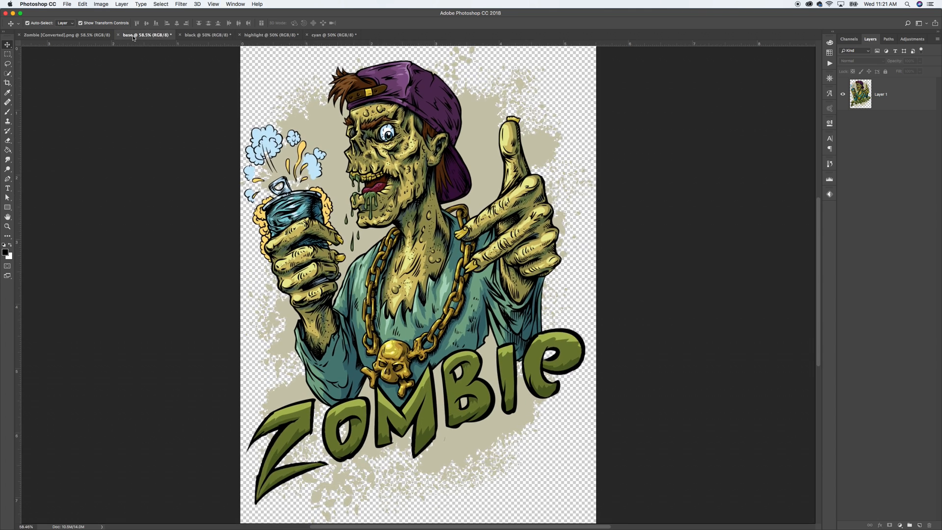
left_click(100, 4)
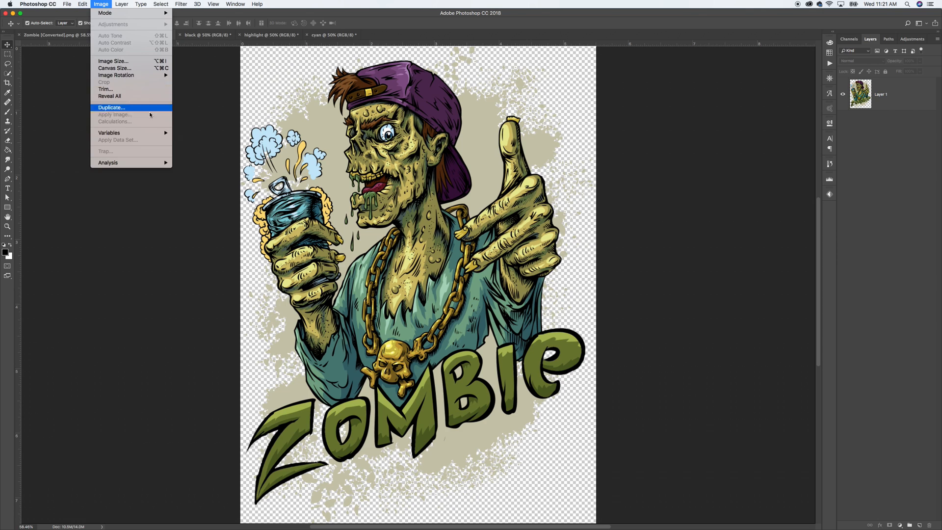
left_click(882, 100)
left_click(880, 99)
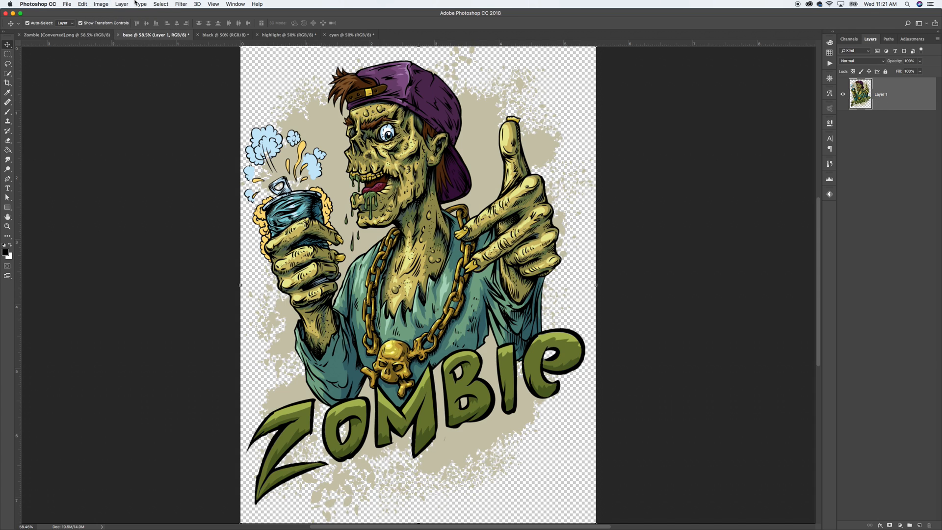
left_click(101, 4)
mouse_move(126, 28)
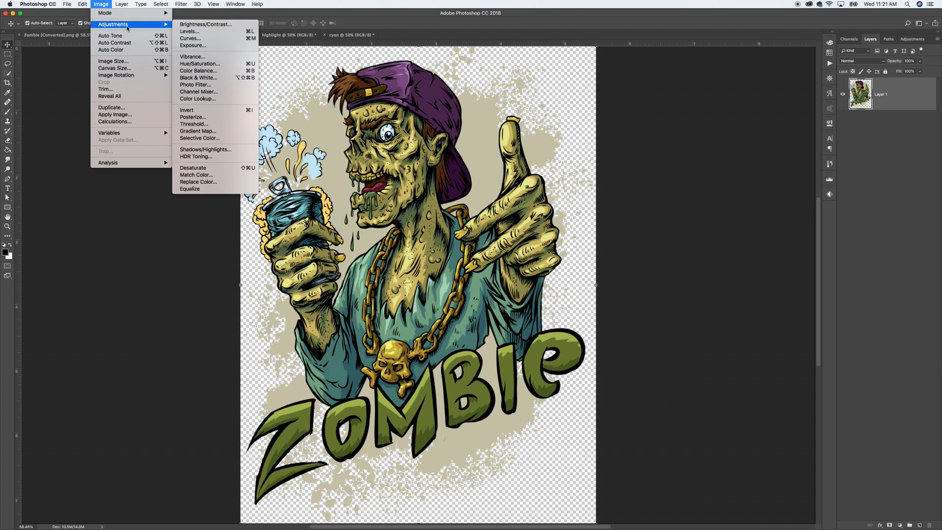
left_click(198, 78)
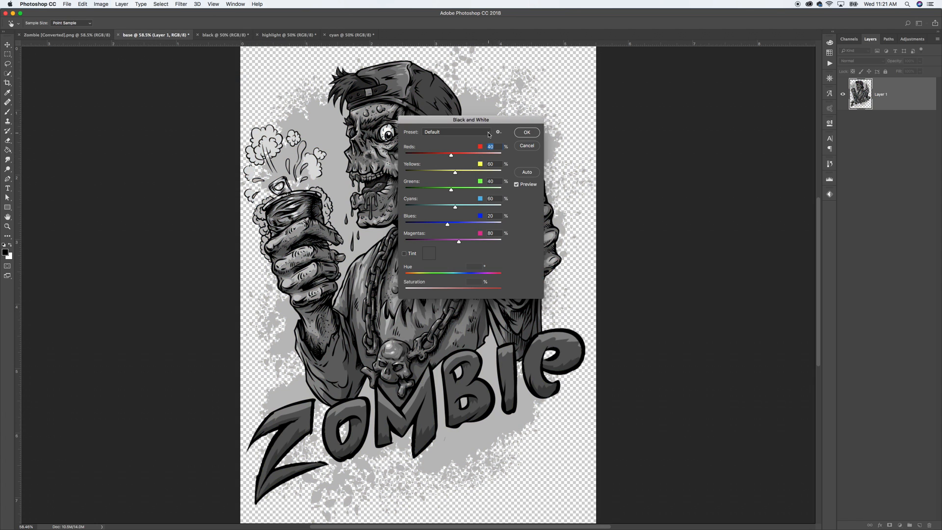
left_click(488, 132)
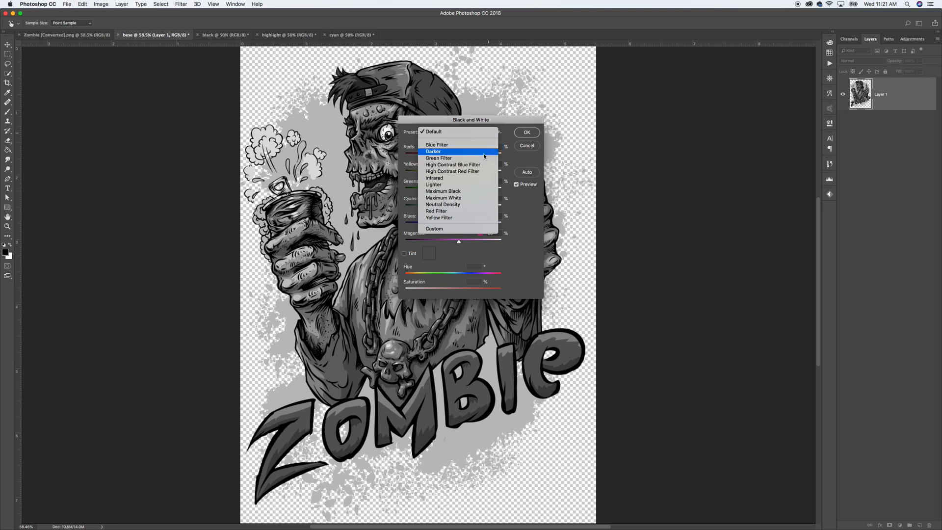
left_click(454, 198)
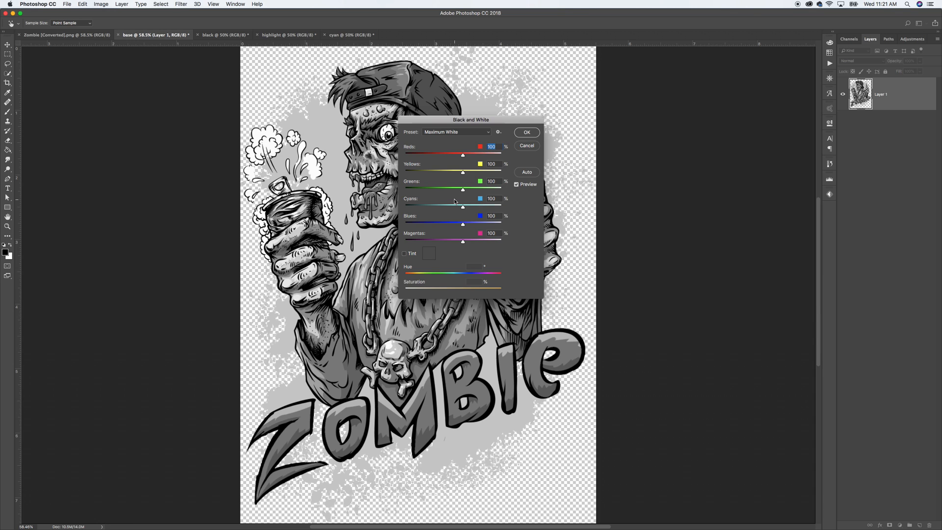
left_click(527, 133)
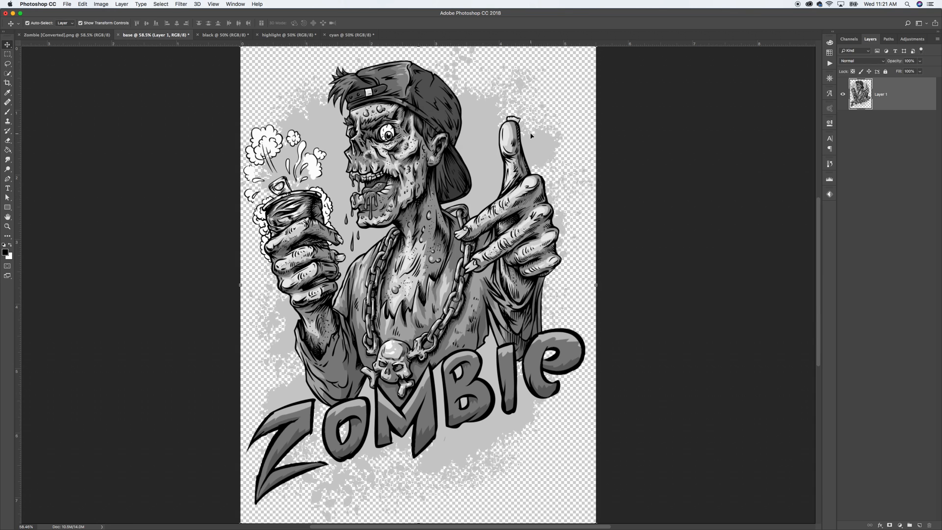
Invert the tones of Layer 1 in the base document.
key("super+i")
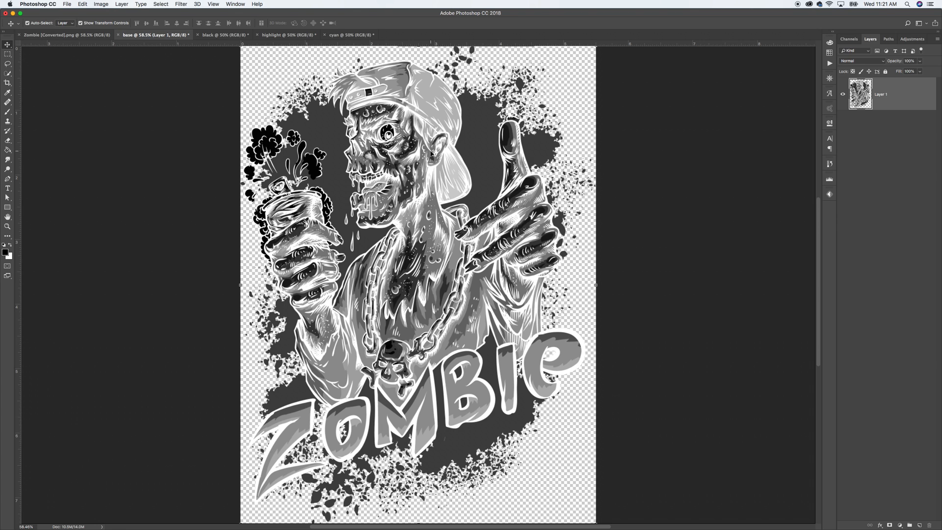
In the black document, apply a Black & White adjustment with the Maximum White preset to Layer 1.
left_click(218, 36)
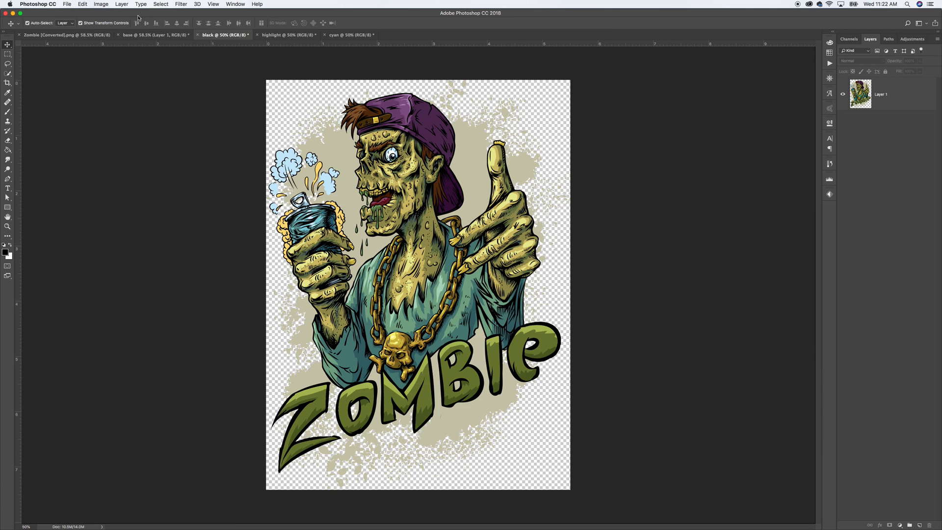
key("super+0")
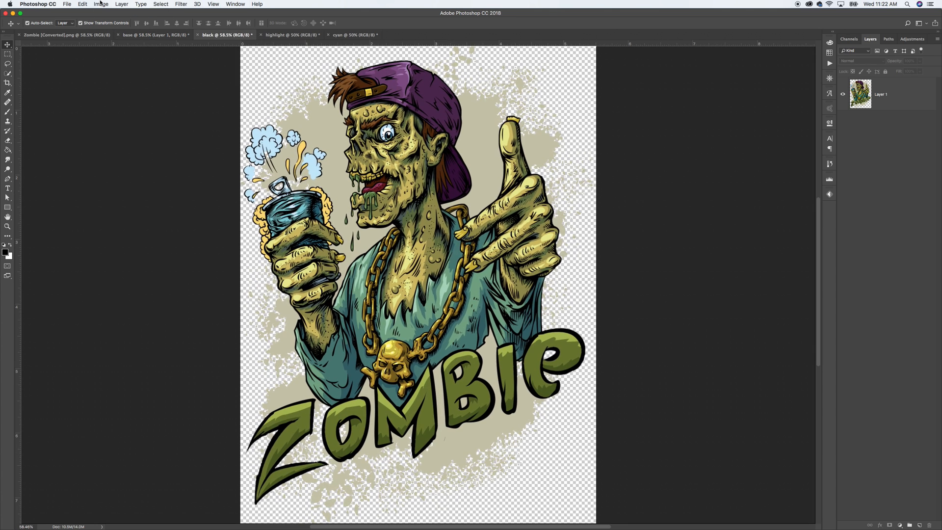
left_click(100, 4)
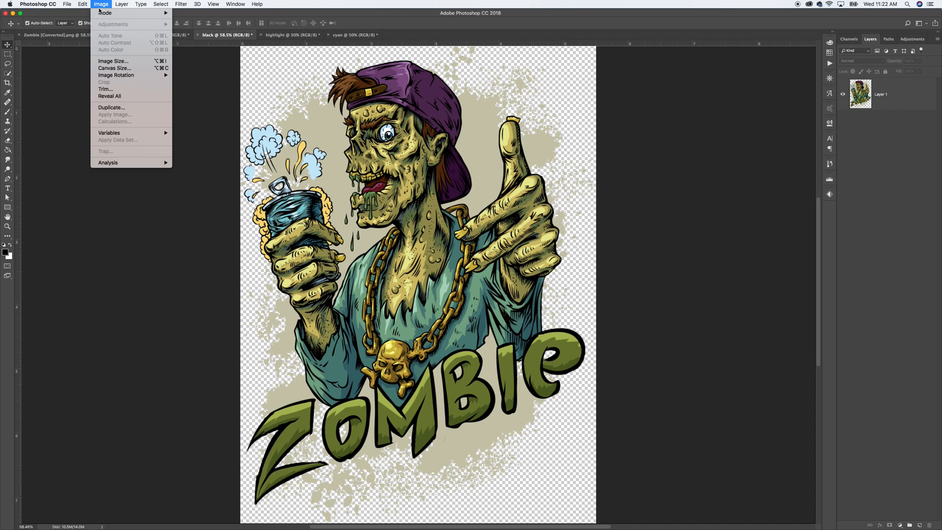
left_click(891, 96)
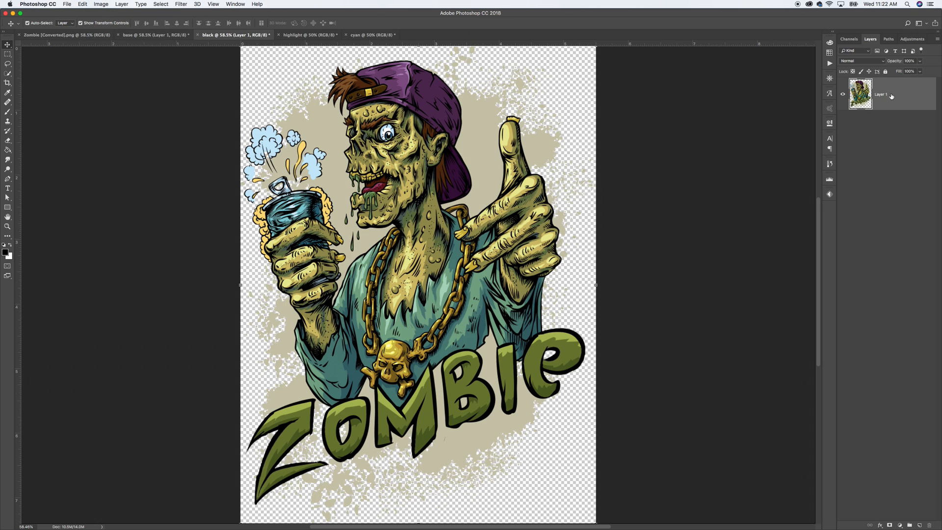
left_click(97, 4)
mouse_move(113, 26)
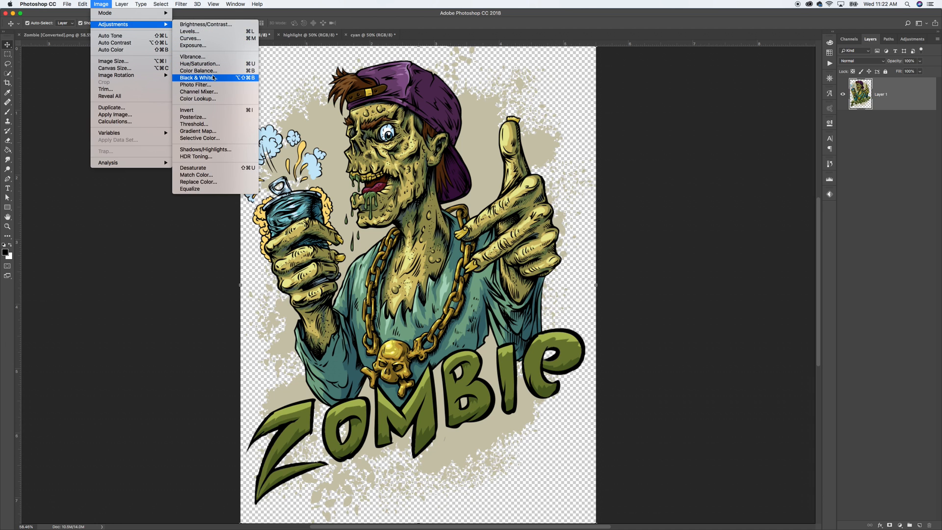
left_click(214, 77)
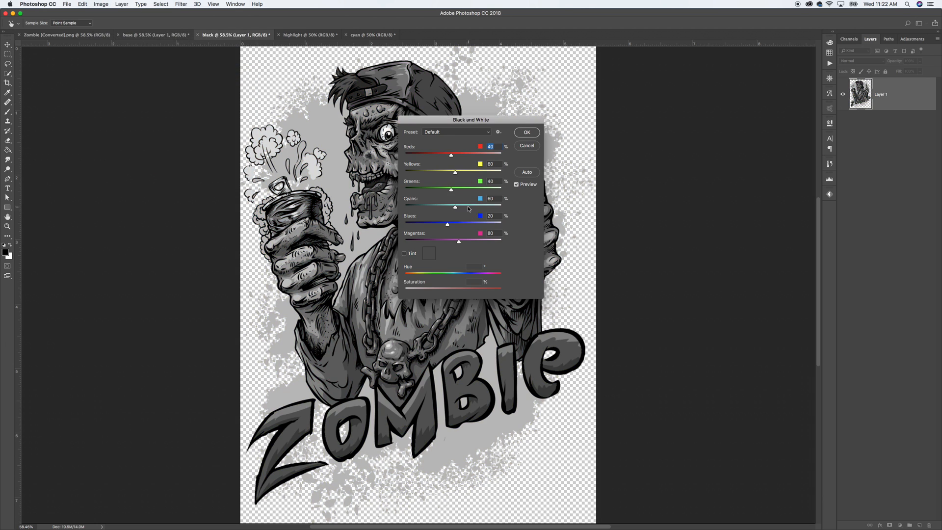
left_click(488, 133)
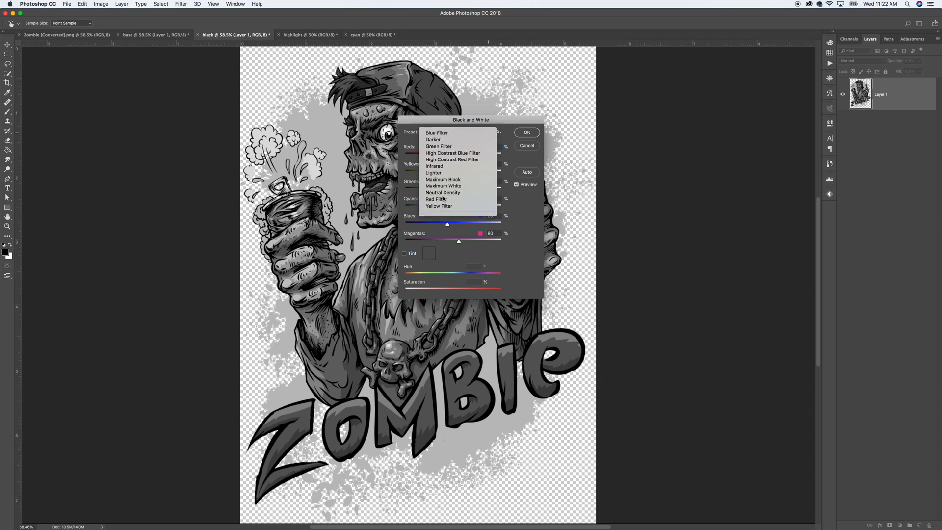
left_click(443, 198)
left_click(528, 133)
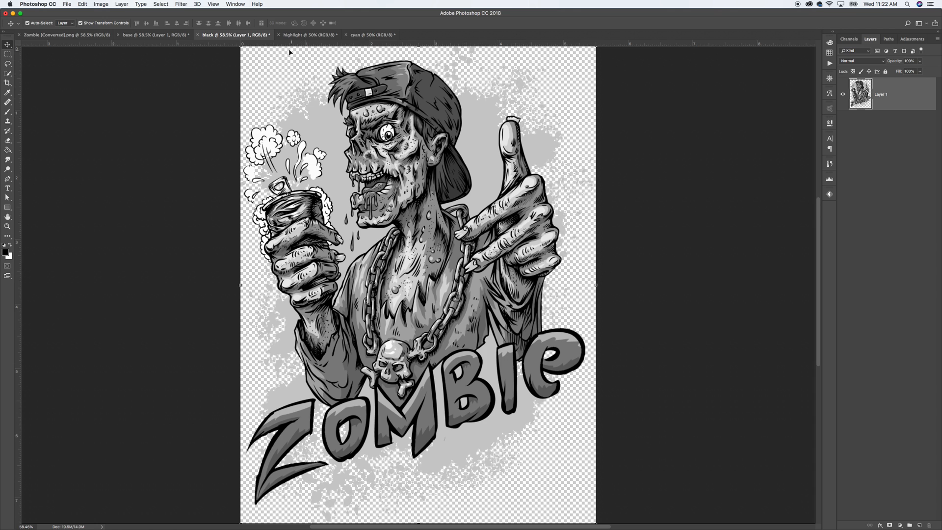
In the highlight document, apply a Black & White adjustment with the Maximum Black preset to Layer 1 and invert the result.
left_click(299, 35)
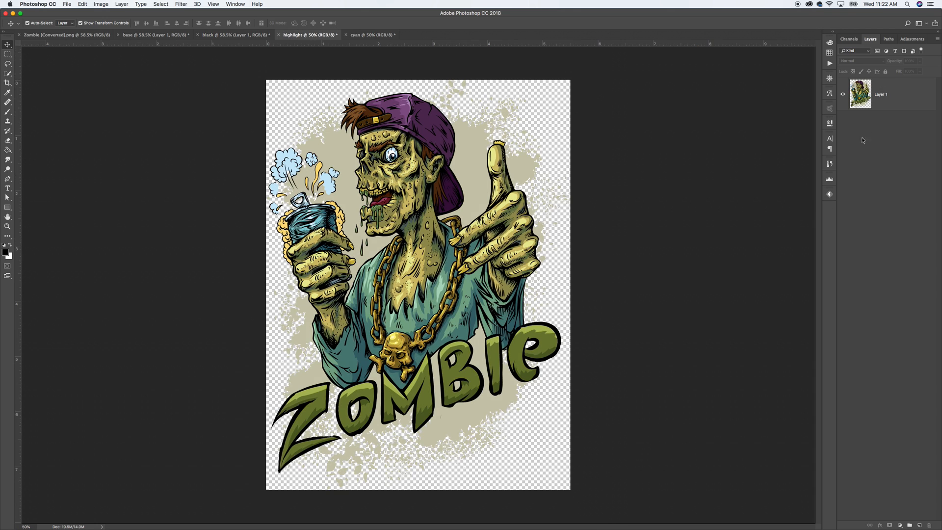
left_click(877, 100)
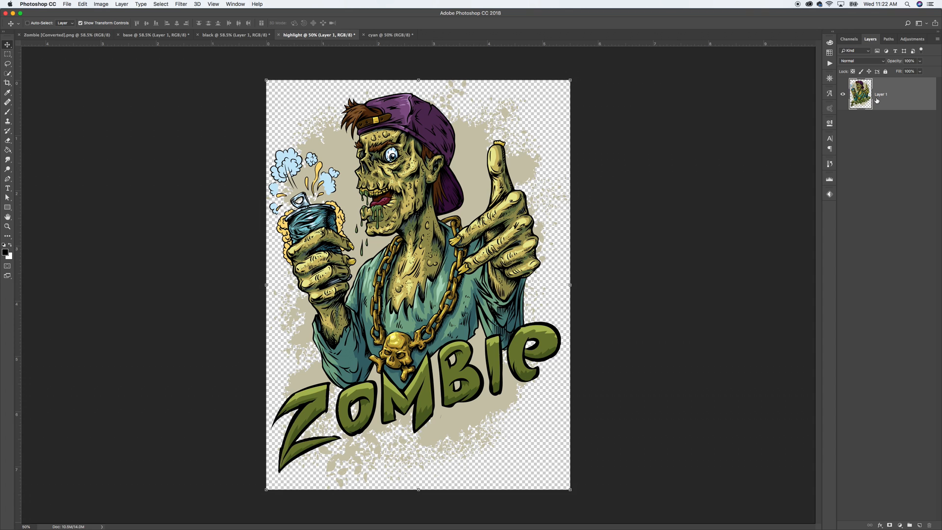
key("super+equal")
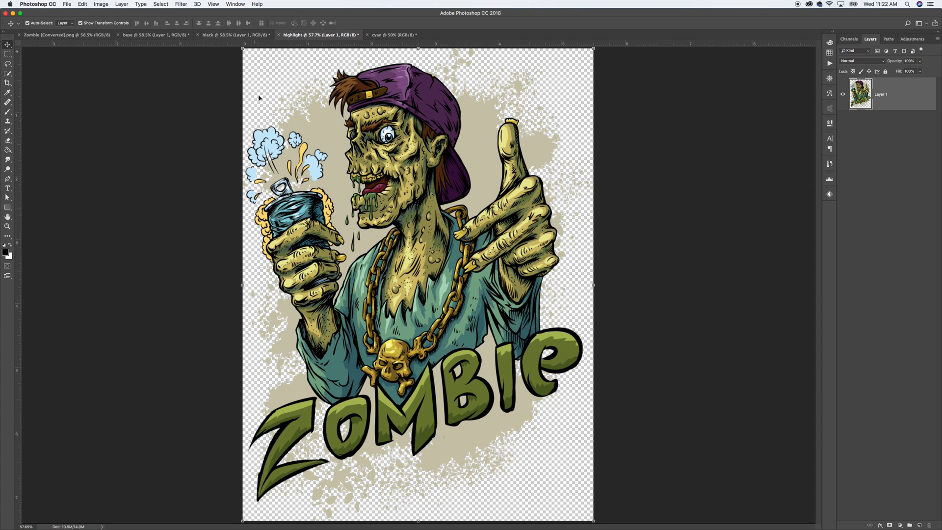
left_click(104, 5)
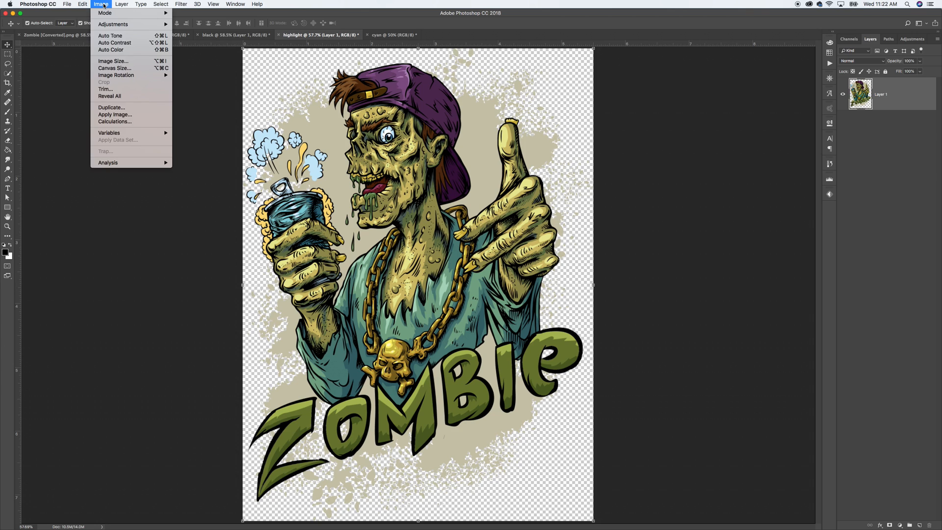
mouse_move(110, 25)
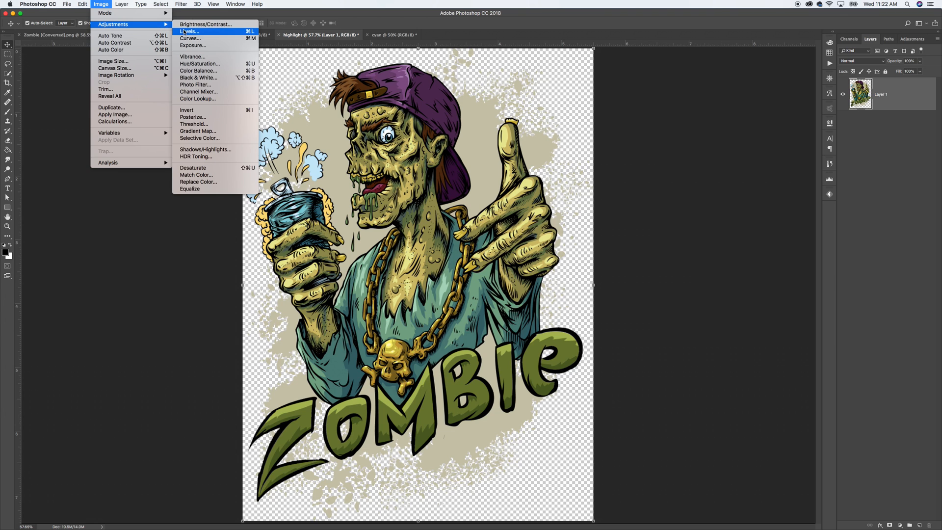
left_click(198, 78)
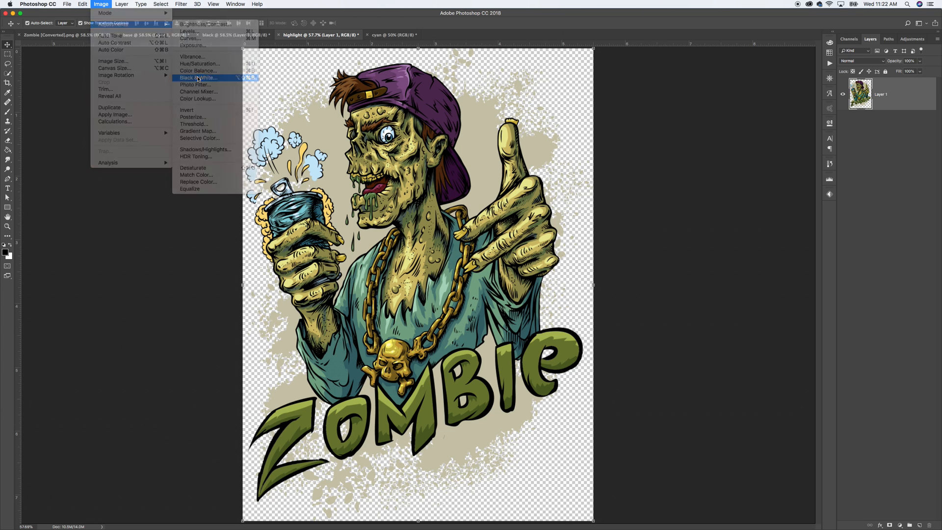
left_click(488, 134)
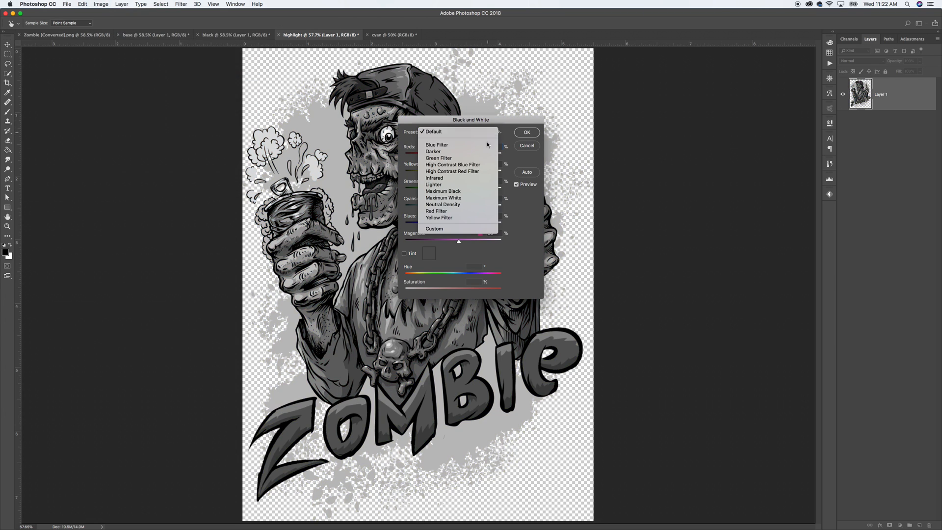
left_click(466, 191)
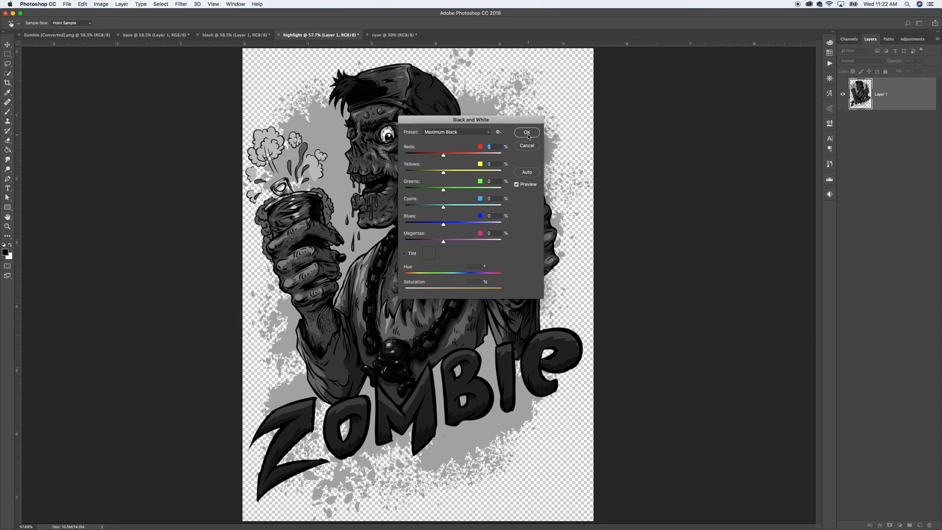
left_click(527, 132)
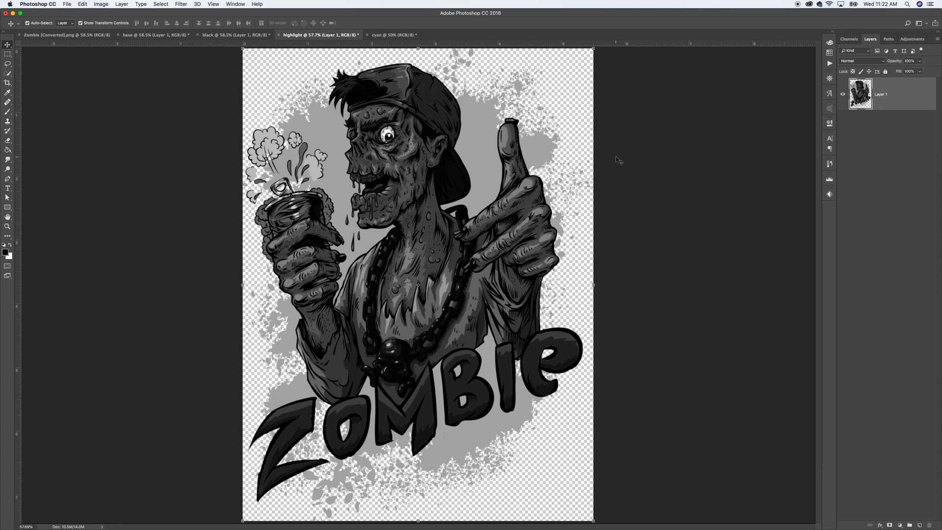
key("super+i")
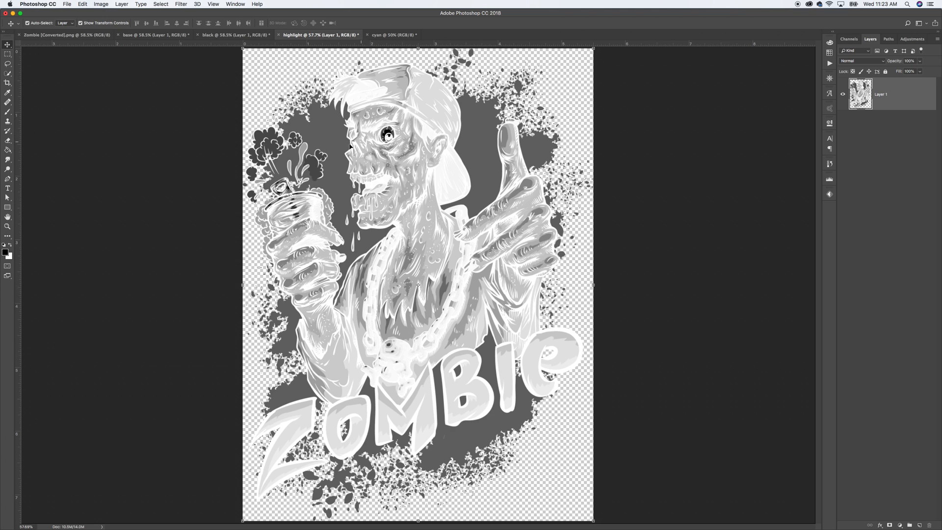
Compare the base, black and highlight documents with the original zombie artwork.
left_click(146, 35)
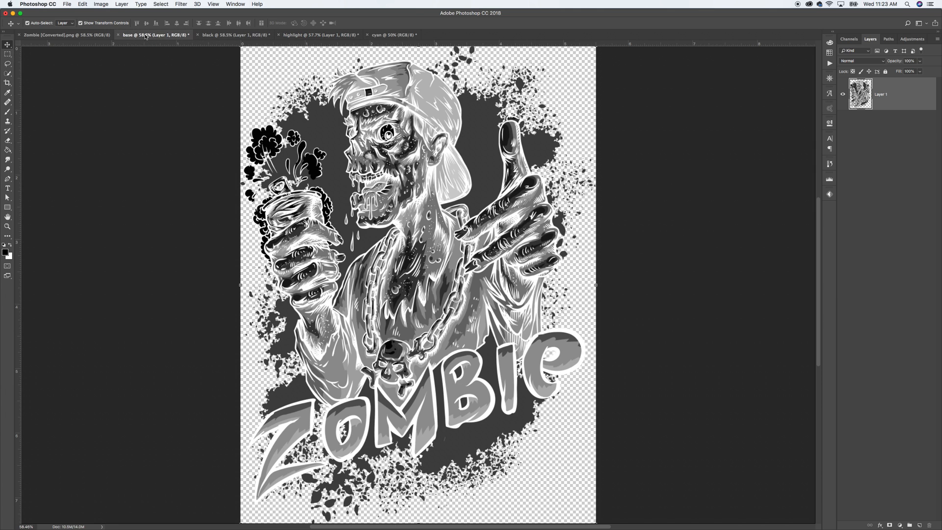
left_click(208, 36)
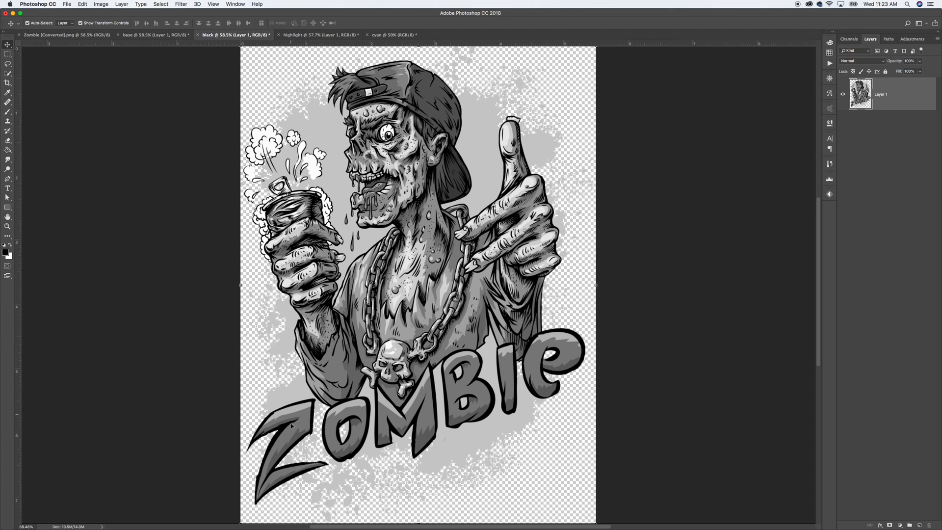
left_click(58, 36)
left_click(137, 37)
left_click(221, 34)
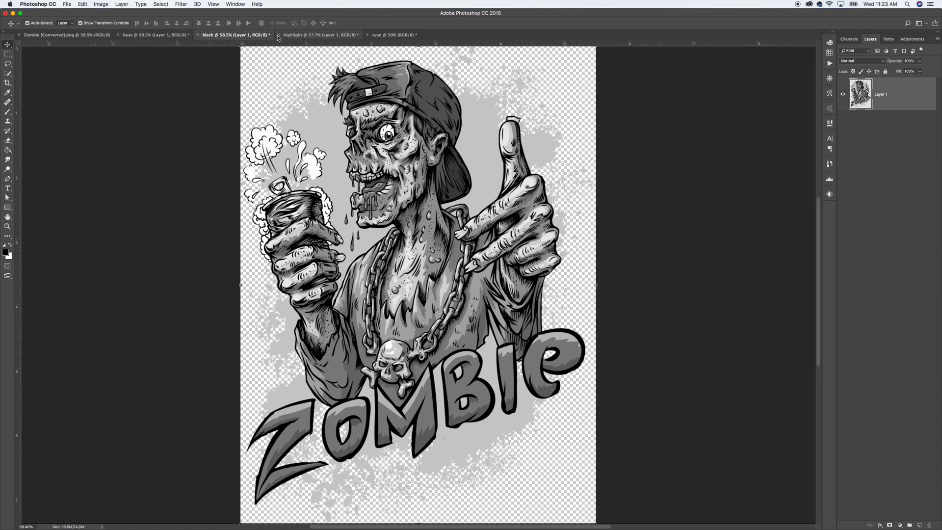
left_click(305, 35)
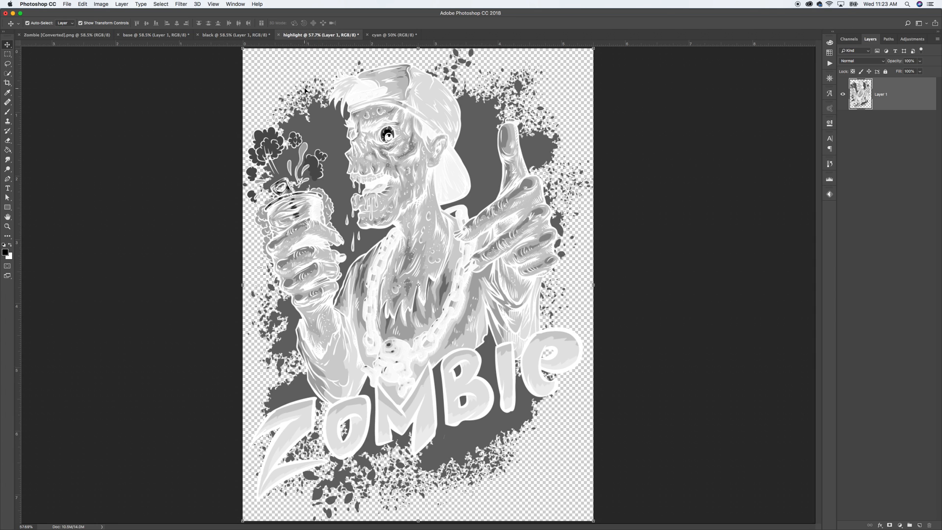
In the cyan document, duplicate Layer 1.
left_click(396, 35)
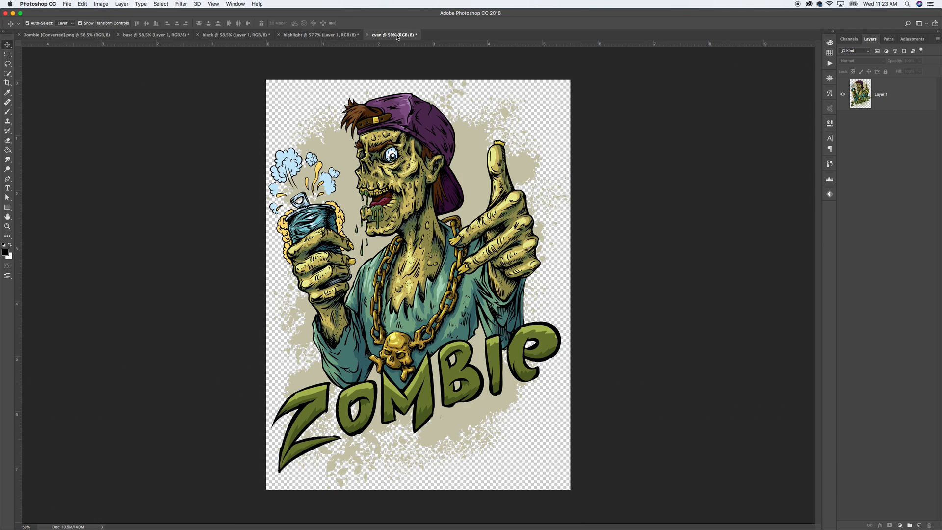
left_click(878, 95)
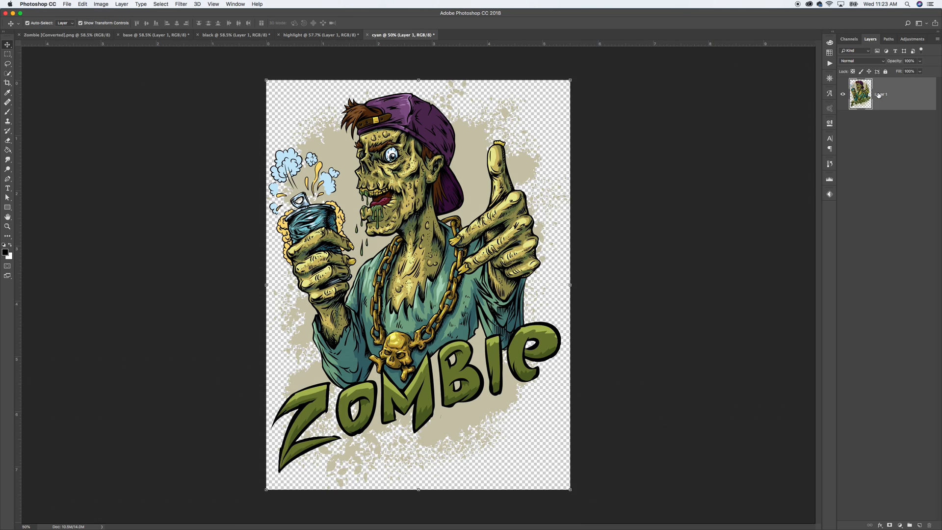
key("super+0")
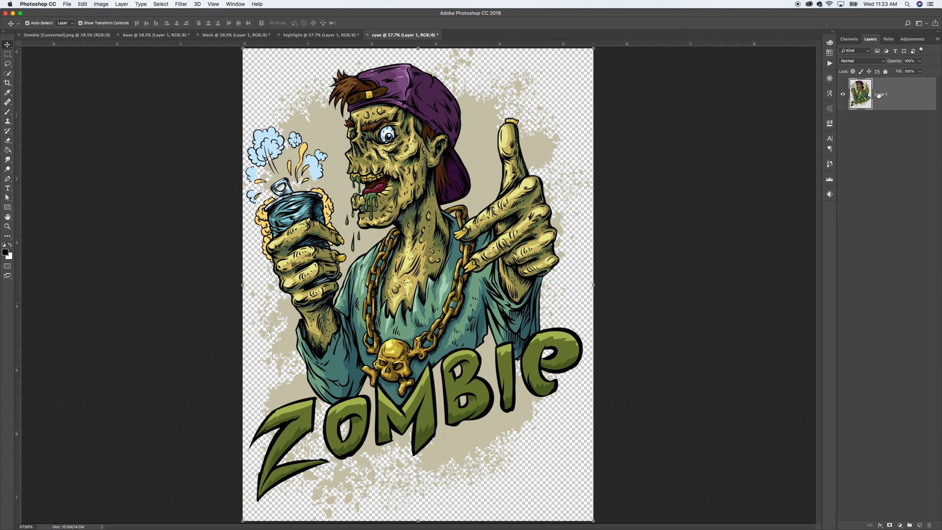
key("super+j")
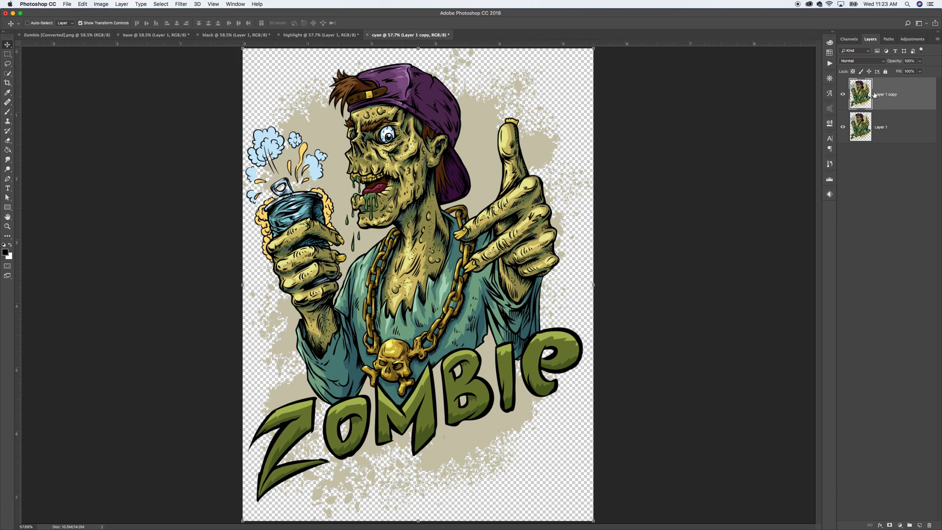
Apply a Black & White adjustment with the Maximum White preset to the duplicated layer above Layer 1.
left_click(104, 4)
mouse_move(114, 25)
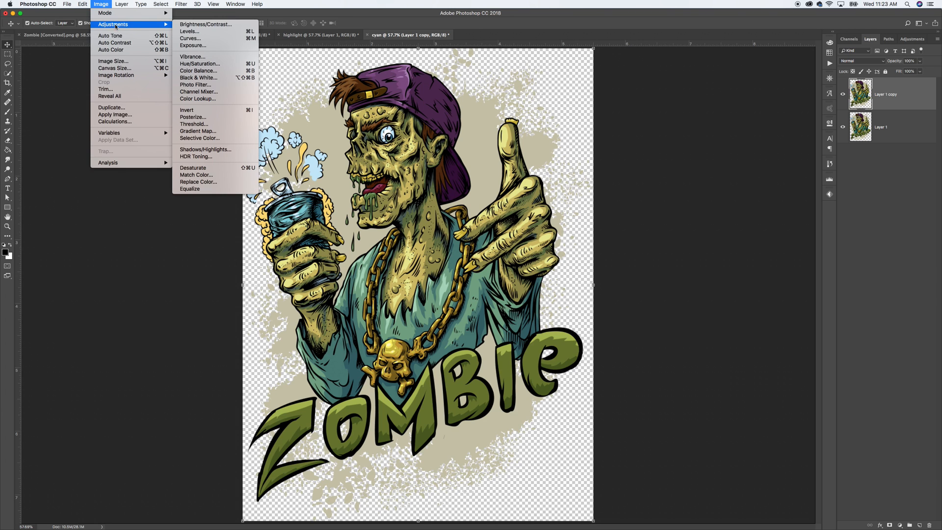
left_click(197, 77)
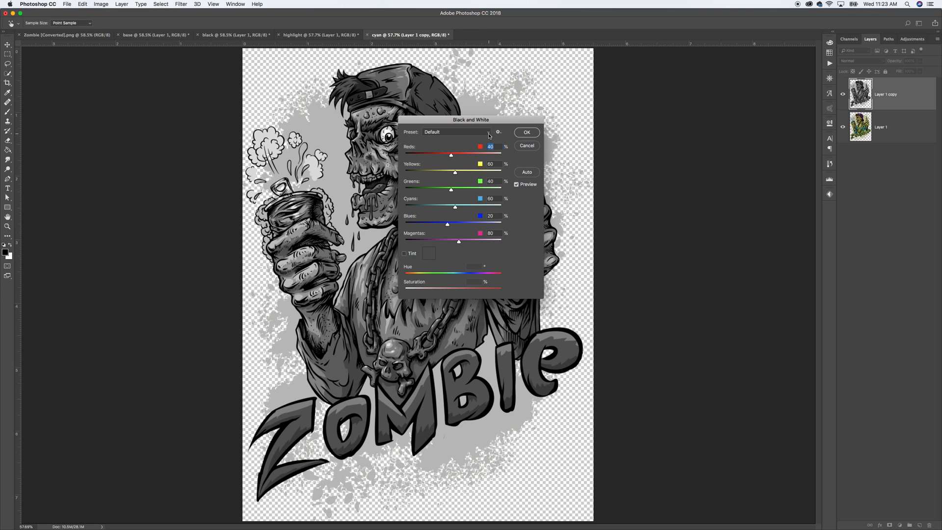
left_click(489, 133)
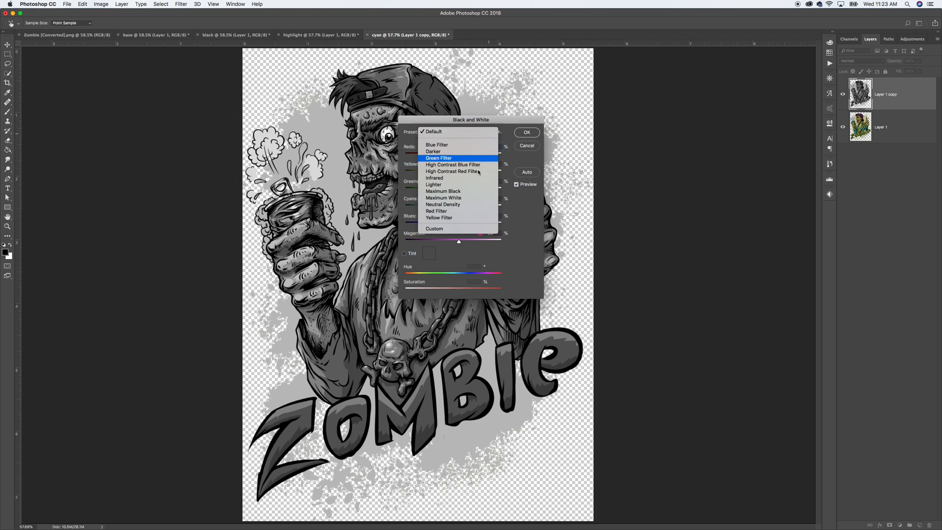
left_click(462, 198)
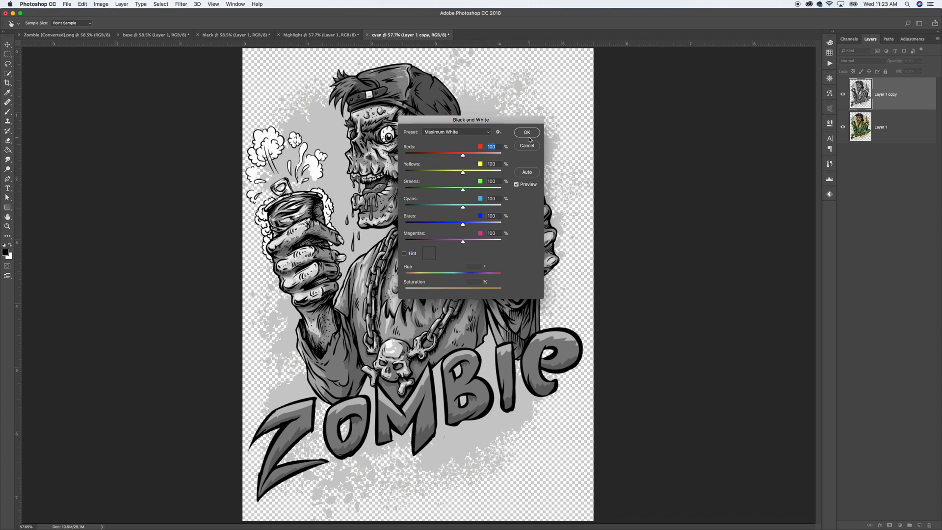
left_click(527, 132)
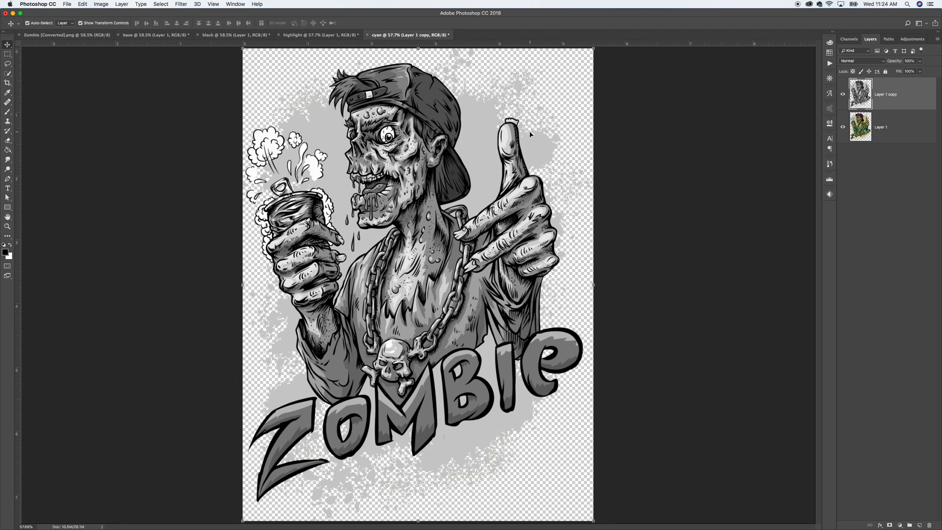
Duplicate the black-and-white layer in the cyan document and hide the new top layer.
key("super+j")
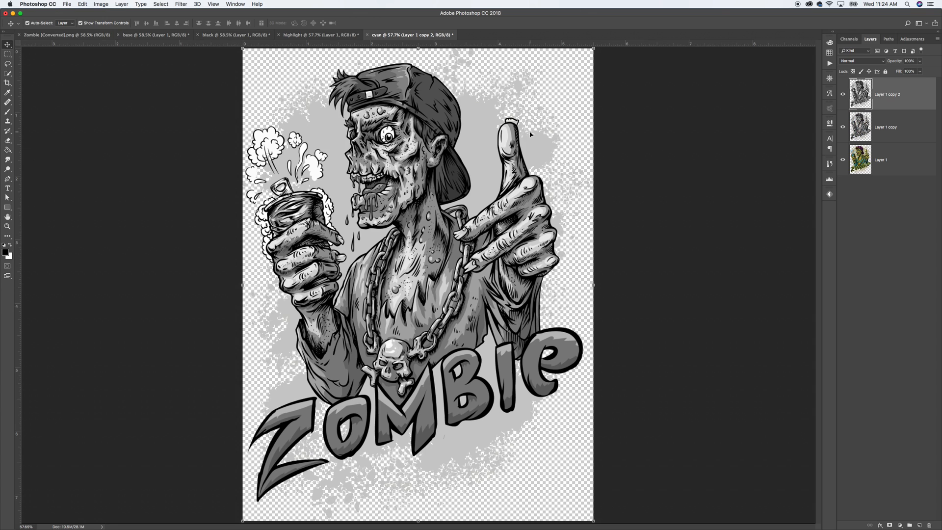
left_click(843, 96)
Set the blend mode of Layer 1 copy to Divide and merge the visible layers in the cyan document.
left_click(868, 129)
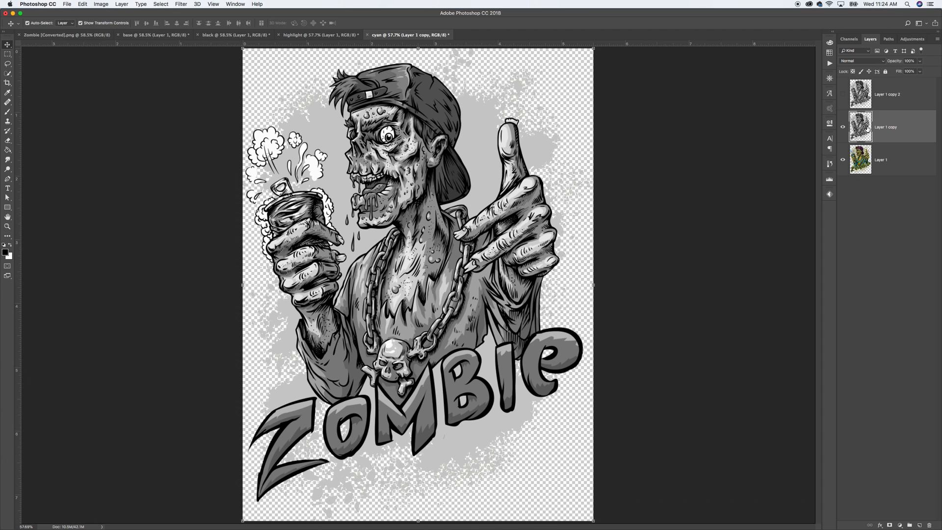
left_click(883, 62)
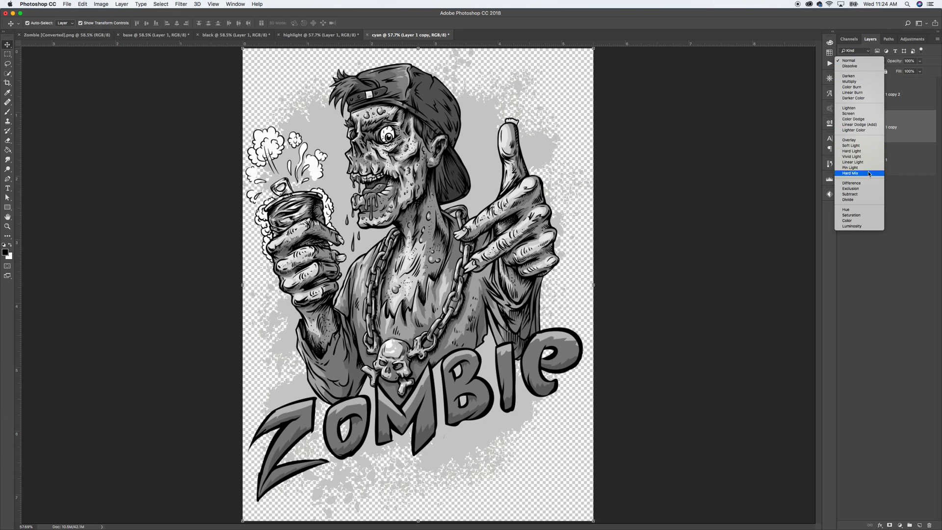
left_click(859, 200)
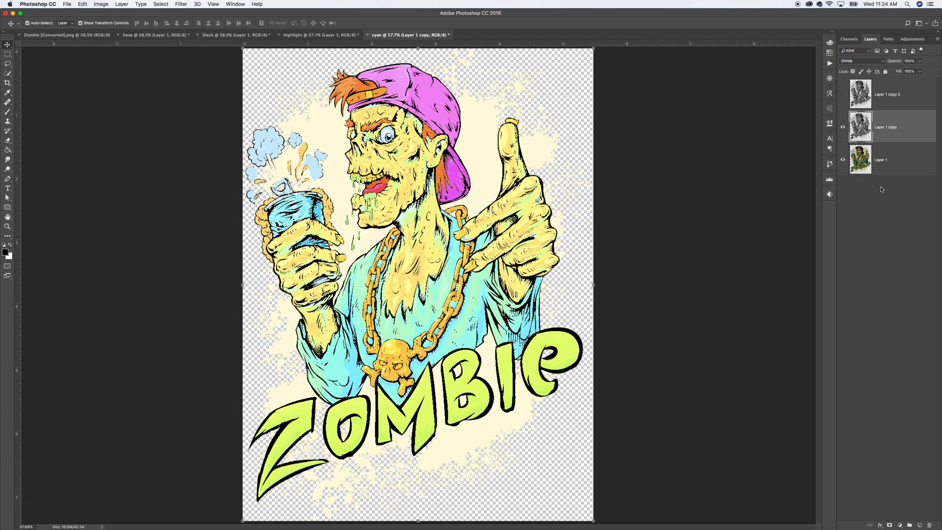
right_click(879, 136)
left_click(812, 342)
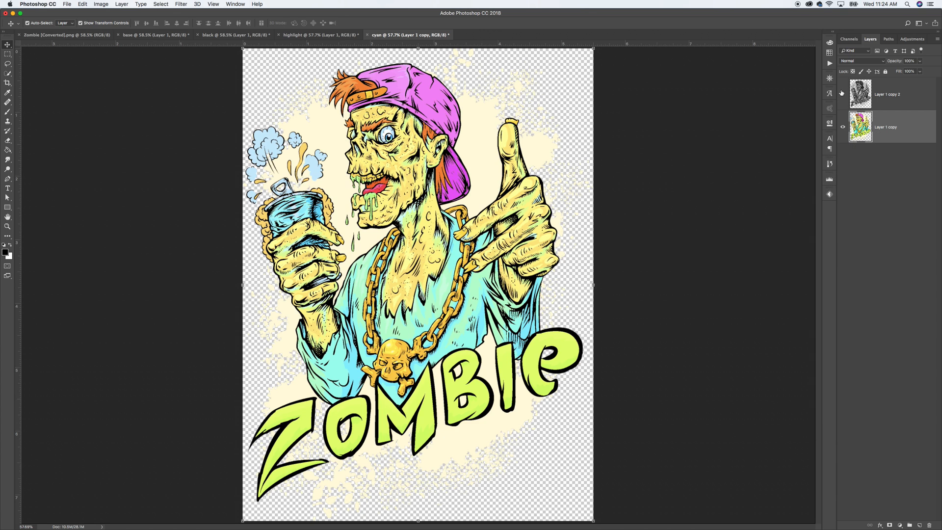
Show the hidden black-and-white Layer 1 copy 2 and invert it.
left_click(842, 94)
left_click(866, 93)
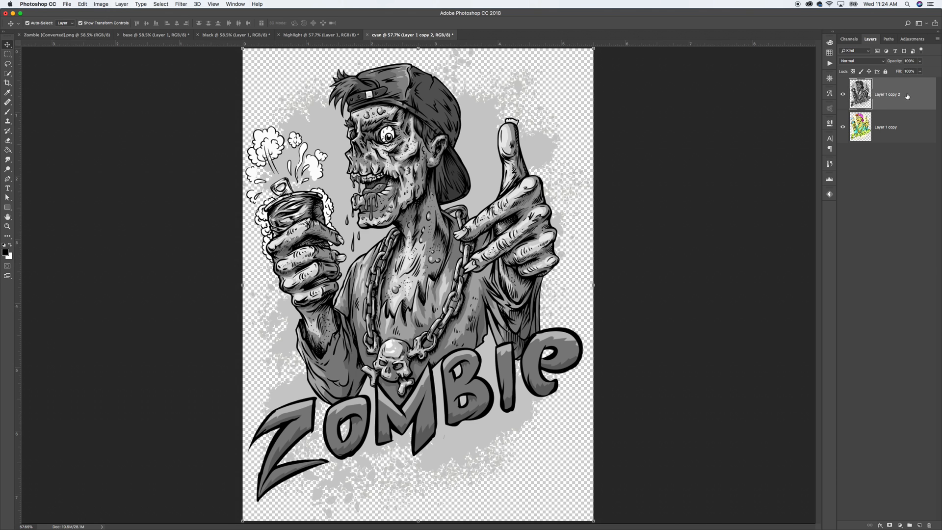
key("super+i")
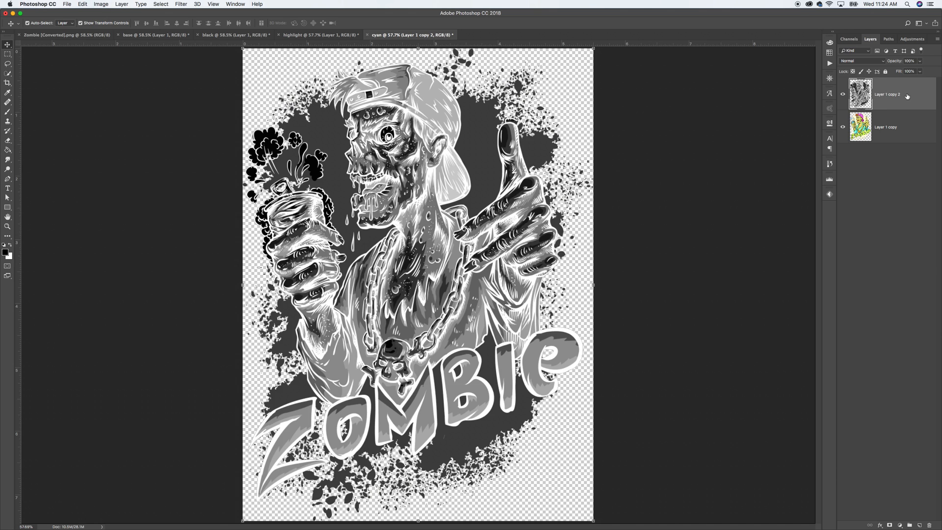
Set the blend mode of the inverted Layer 1 copy 2 to Screen and merge the visible layers.
left_click(882, 61)
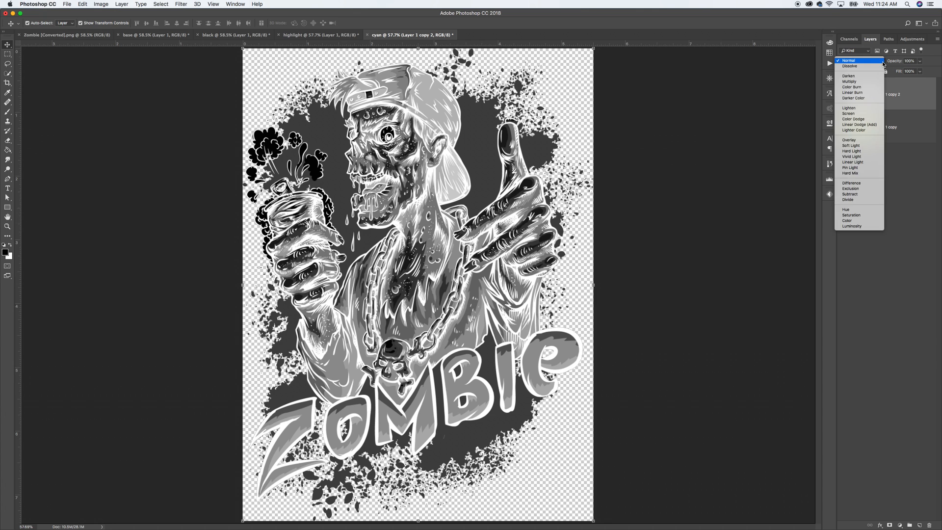
left_click(863, 113)
right_click(889, 112)
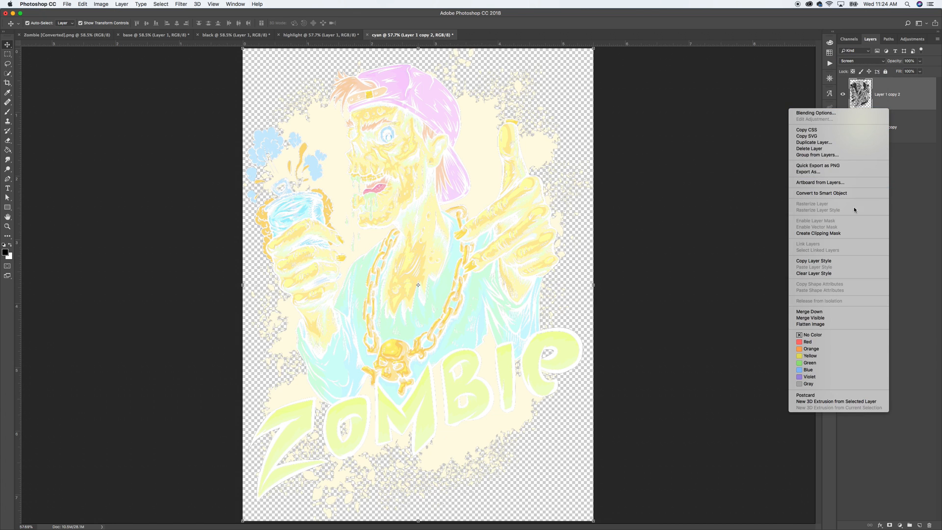
left_click(811, 318)
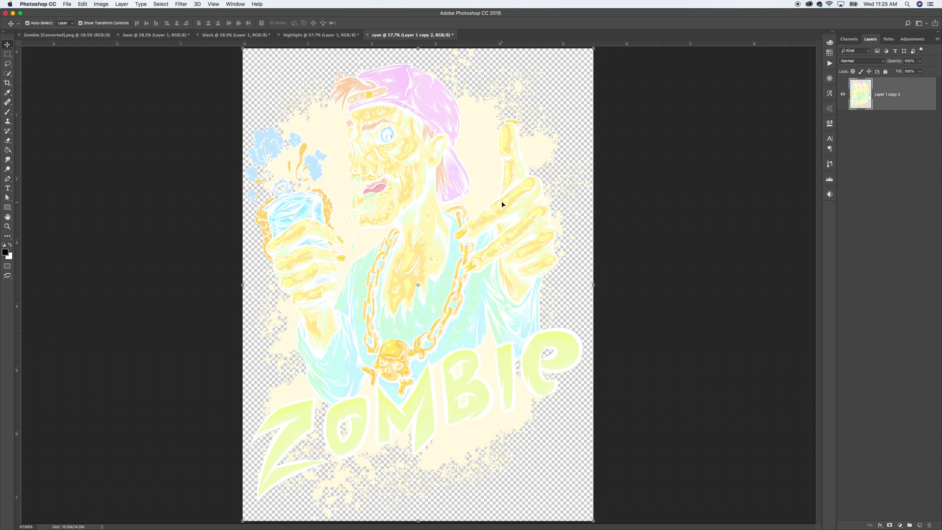
Duplicate the cyan document under the name "yellow" and fit the copy to the screen.
left_click(103, 5)
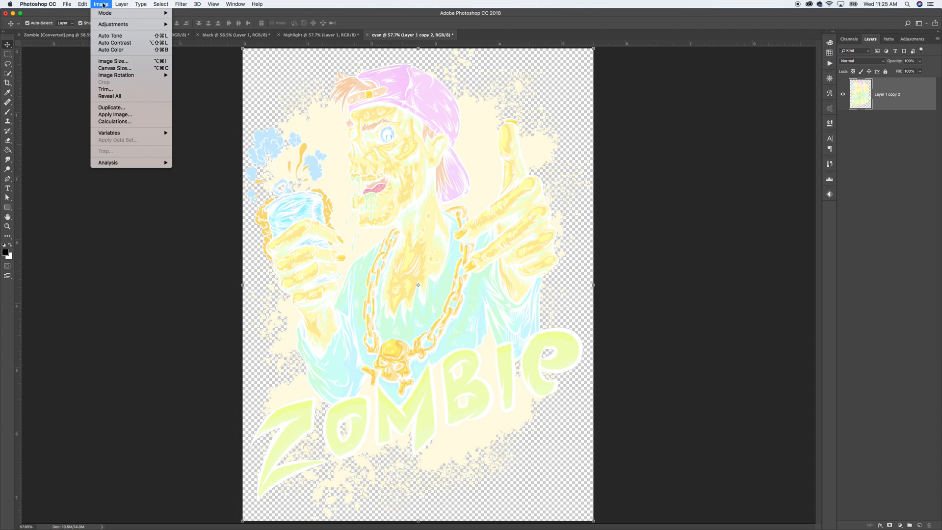
left_click(103, 107)
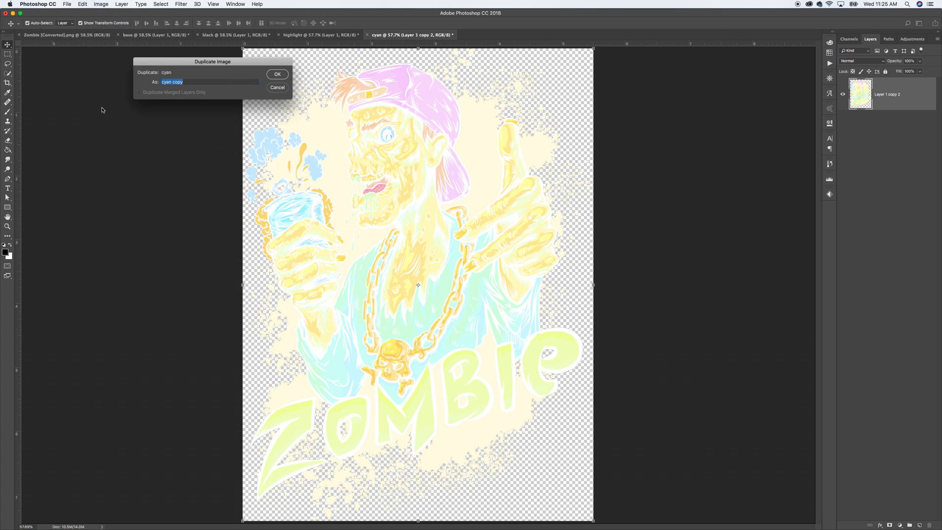
type("yellow")
left_click(277, 75)
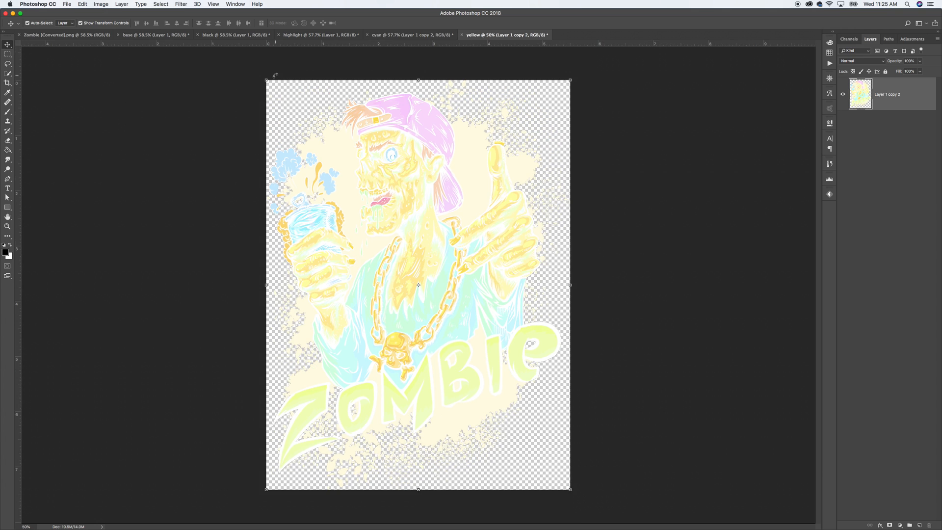
key("super+0")
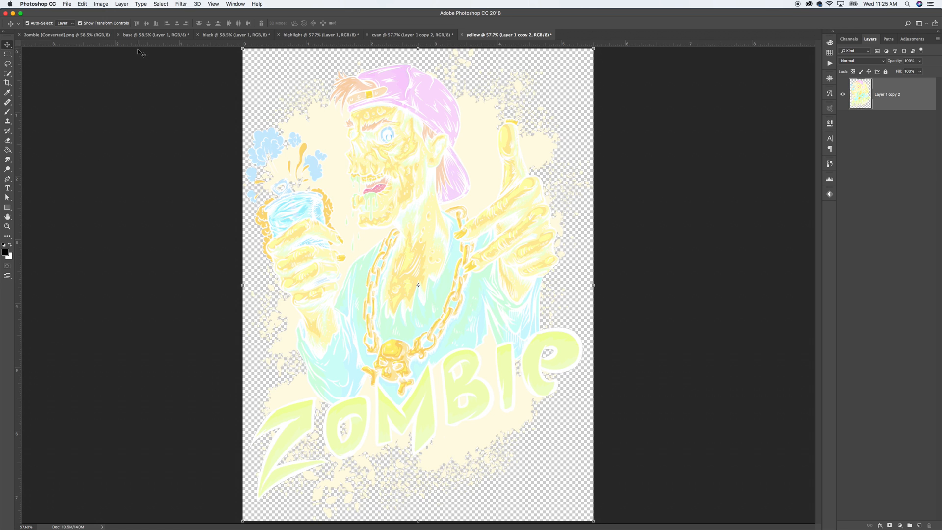
Duplicate the yellow document under the name "magenta" and fit the copy to the screen.
left_click(101, 4)
left_click(107, 107)
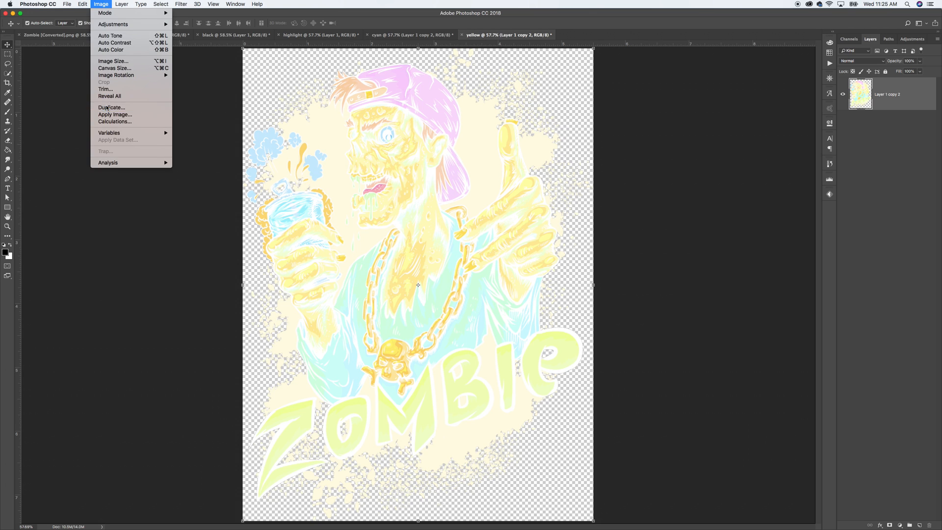
type("magen")
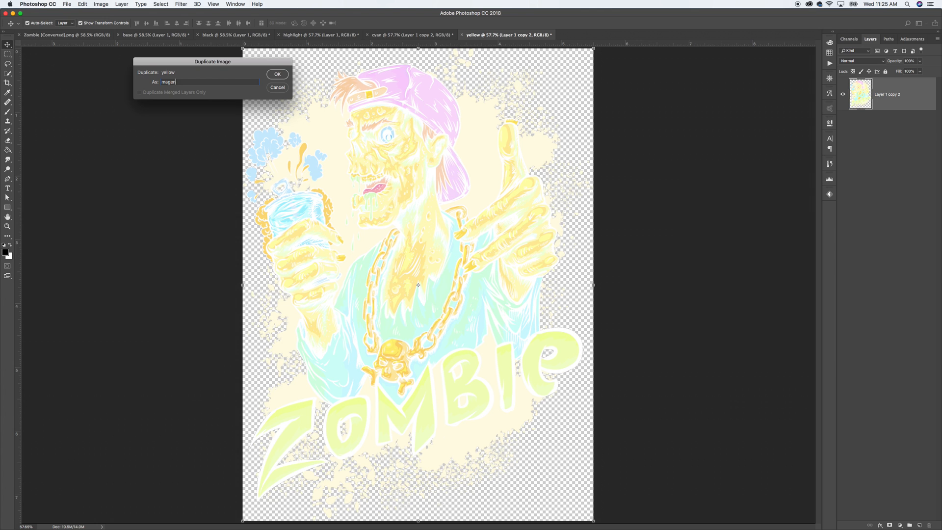
type("ta")
key("Return")
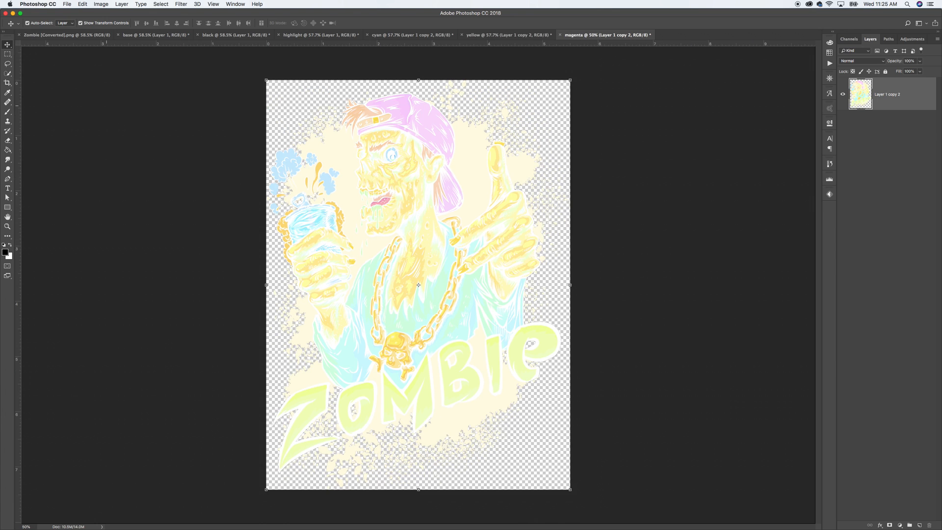
key("super+0")
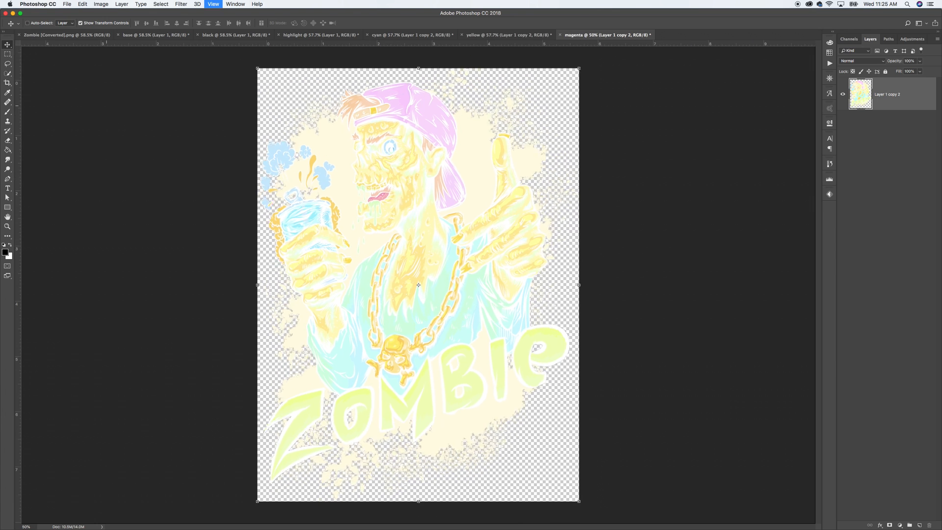
In the cyan document, start a Hue/Saturation adjustment with the Custom preset and the Cyans color range.
left_click(401, 36)
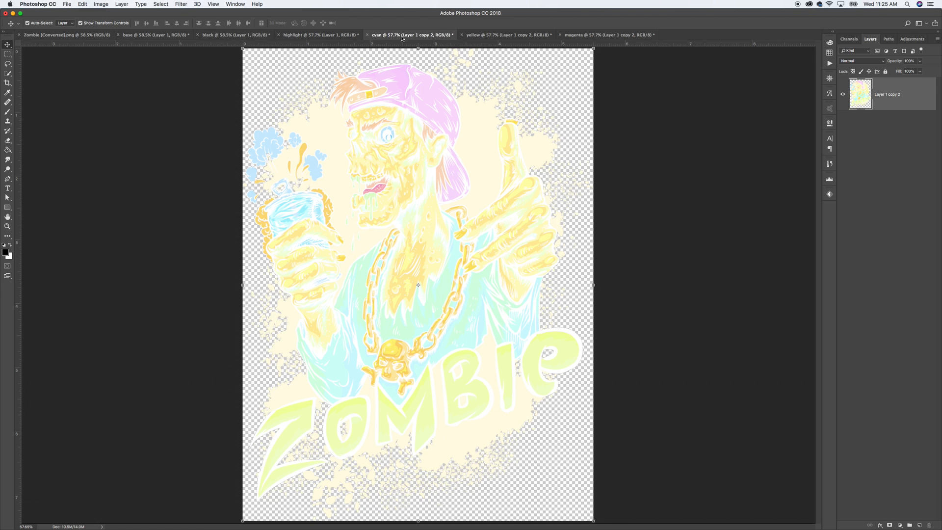
left_click(102, 5)
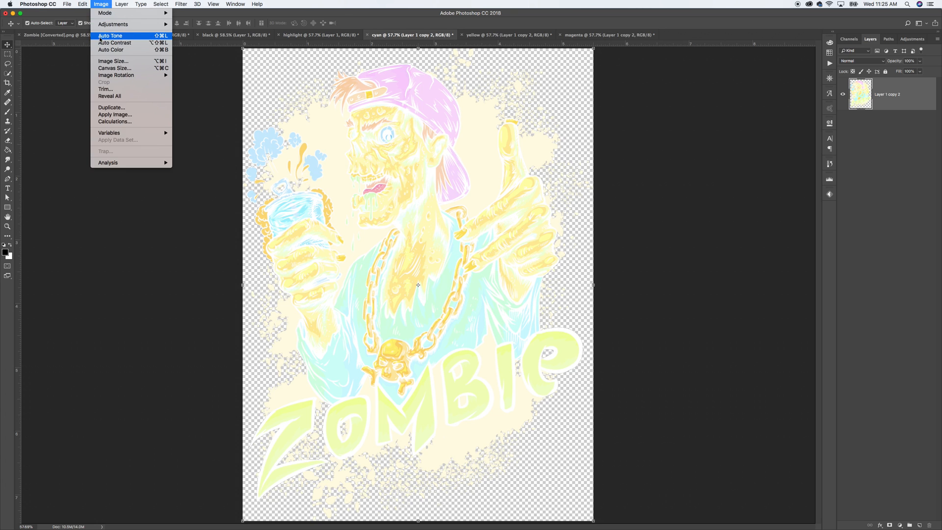
mouse_move(113, 24)
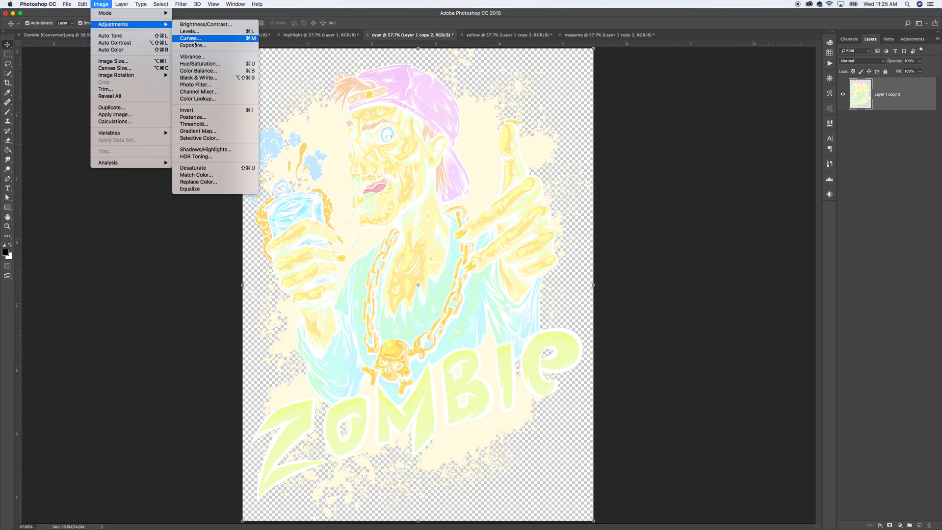
left_click(198, 64)
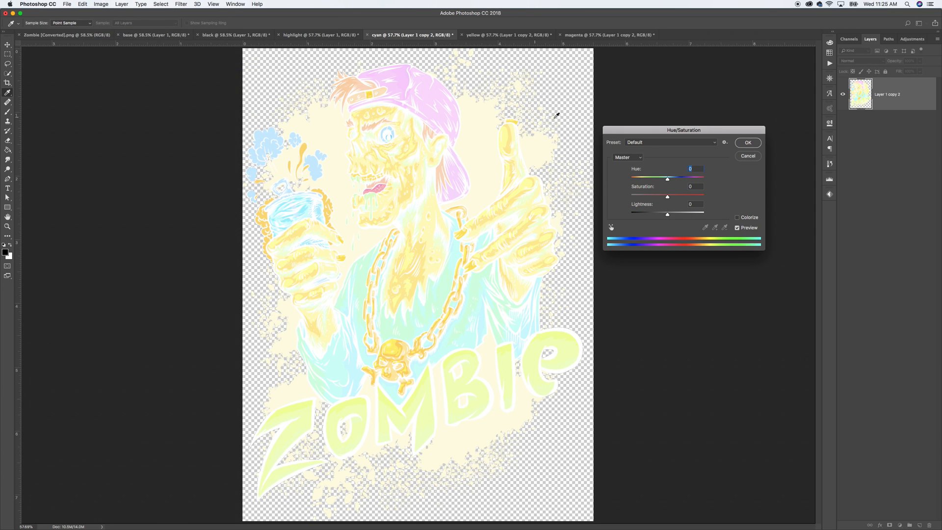
left_click(714, 142)
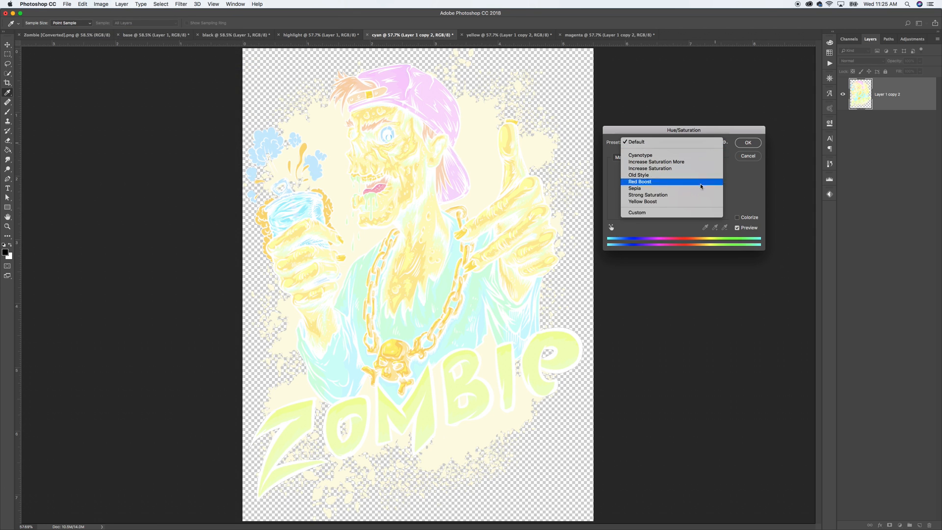
left_click(697, 212)
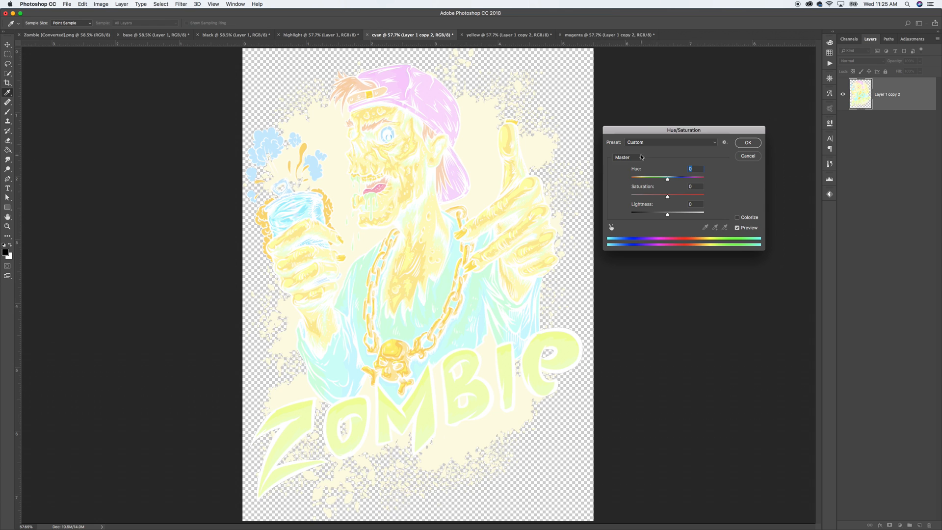
left_click(641, 157)
left_click(632, 189)
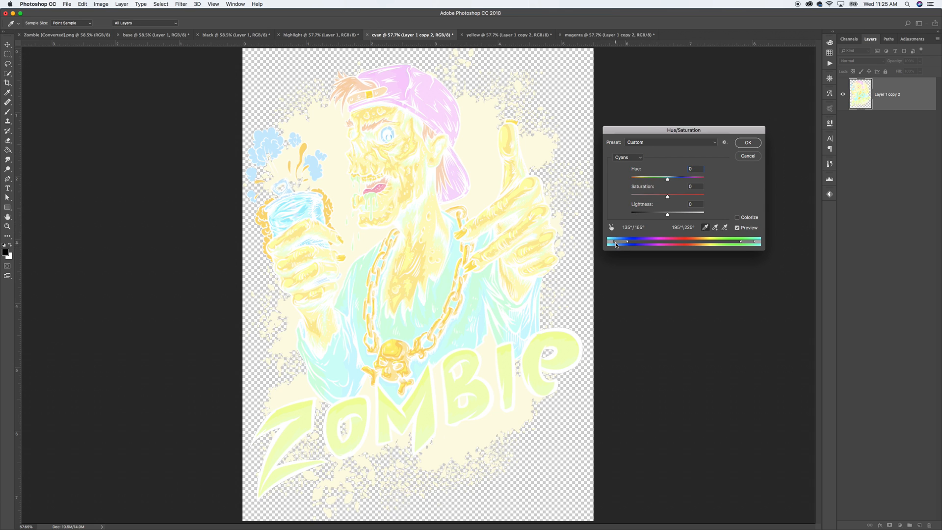
Adjust the Cyans range to 150°/179° and 181°\210°, set its Lightness to -100, and apply the adjustment.
left_click_drag(614, 243, 608, 247)
left_click_drag(755, 245, 760, 247)
left_click_drag(627, 241, 619, 240)
left_click_drag(620, 242, 619, 242)
left_click_drag(741, 243, 743, 245)
left_click_drag(744, 245, 748, 245)
left_click_drag(747, 243, 748, 243)
left_click_drag(620, 243, 622, 244)
left_click_drag(621, 244, 621, 244)
left_click_drag(622, 245, 623, 245)
left_click_drag(620, 245, 620, 245)
left_click_drag(667, 215, 628, 215)
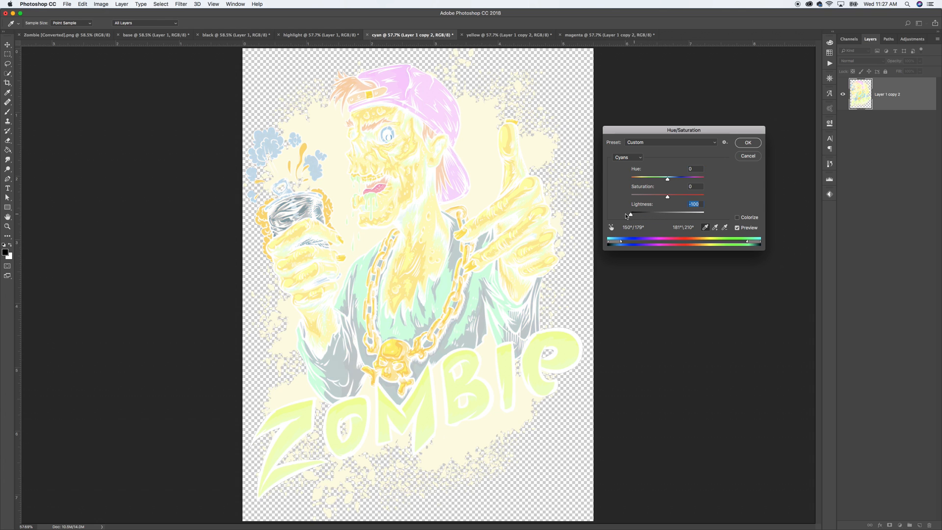
left_click(748, 143)
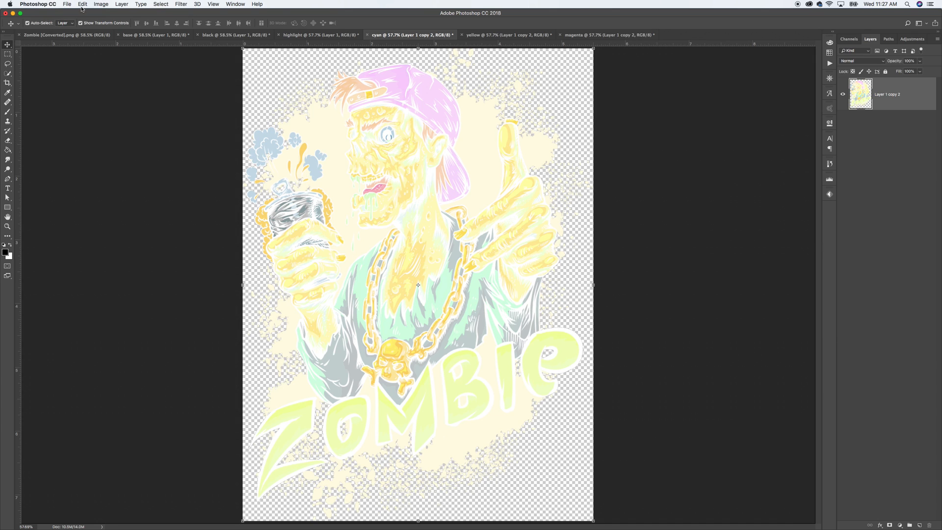
Apply a Black & White adjustment with the Maximum White preset to the cyan document's layer.
left_click(102, 5)
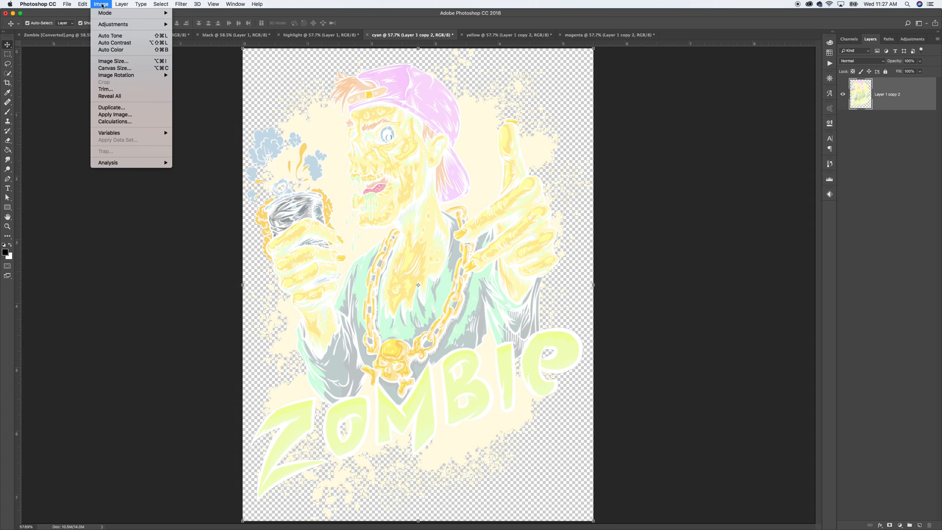
mouse_move(102, 14)
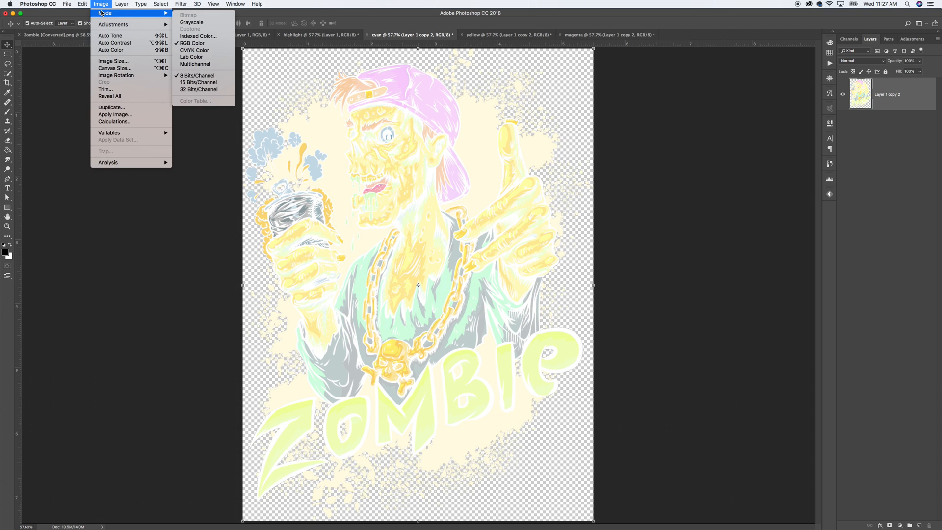
mouse_move(131, 27)
left_click(198, 77)
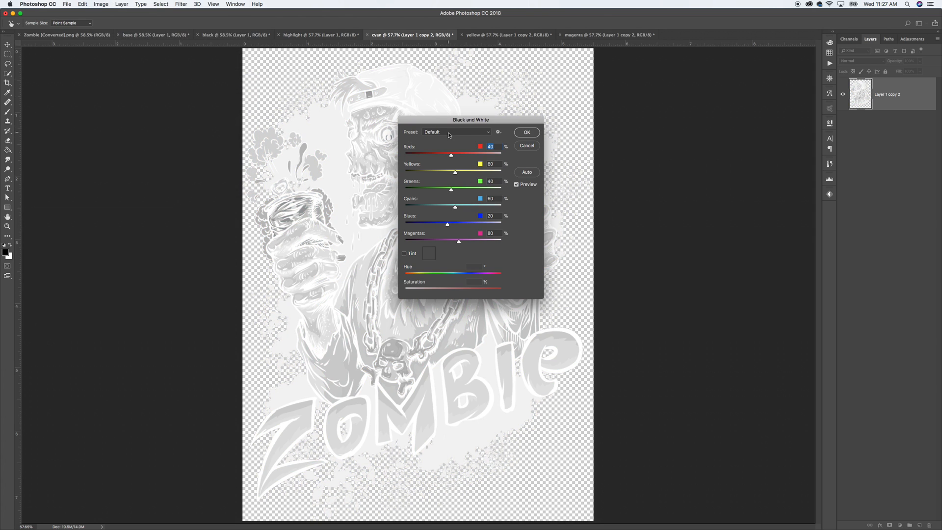
left_click(488, 132)
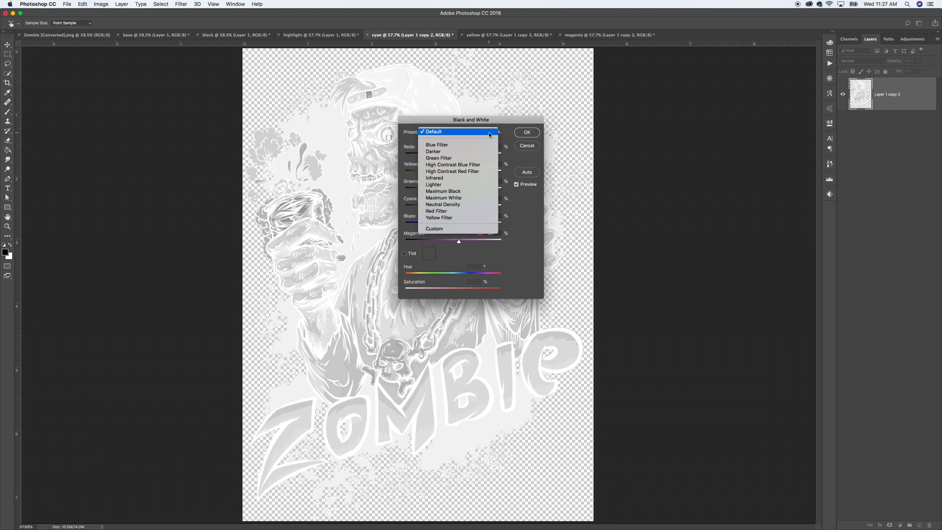
left_click(478, 199)
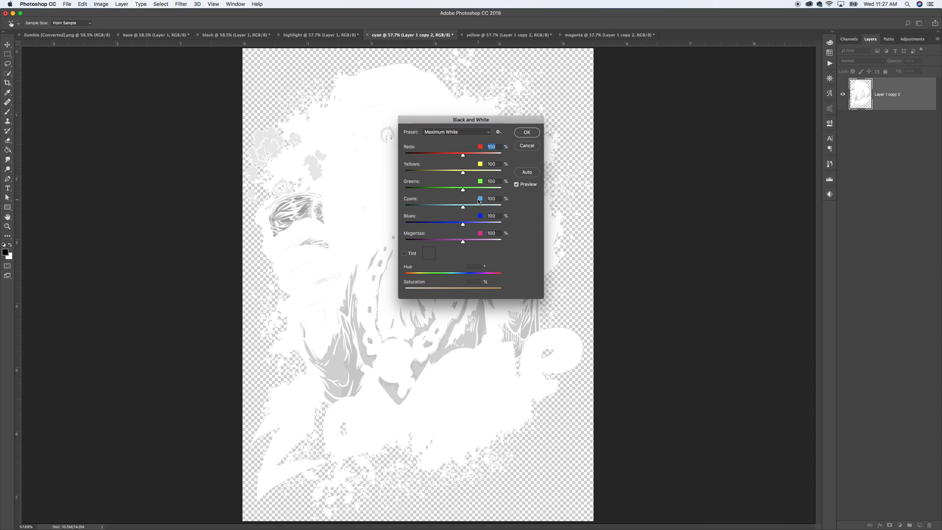
left_click(524, 135)
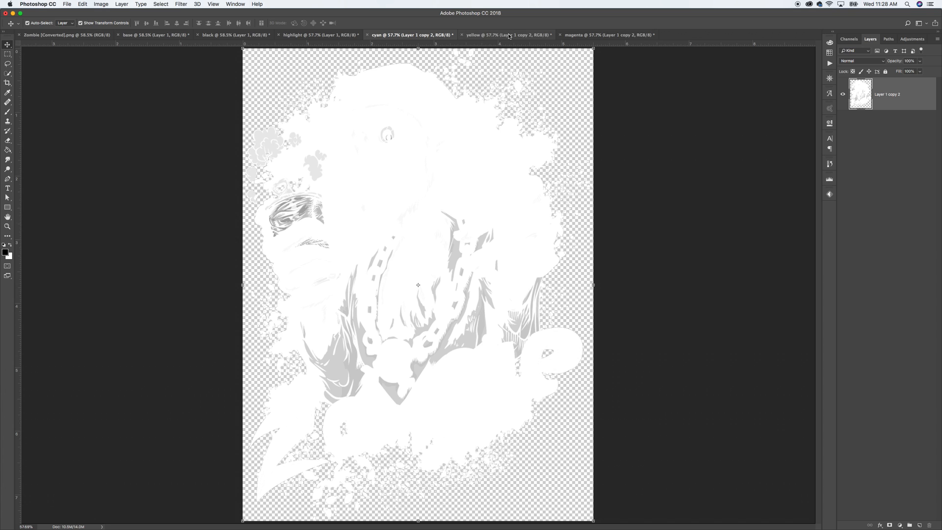
In the yellow document, start a Hue/Saturation adjustment with the Custom preset and the Yellows color range.
left_click(510, 36)
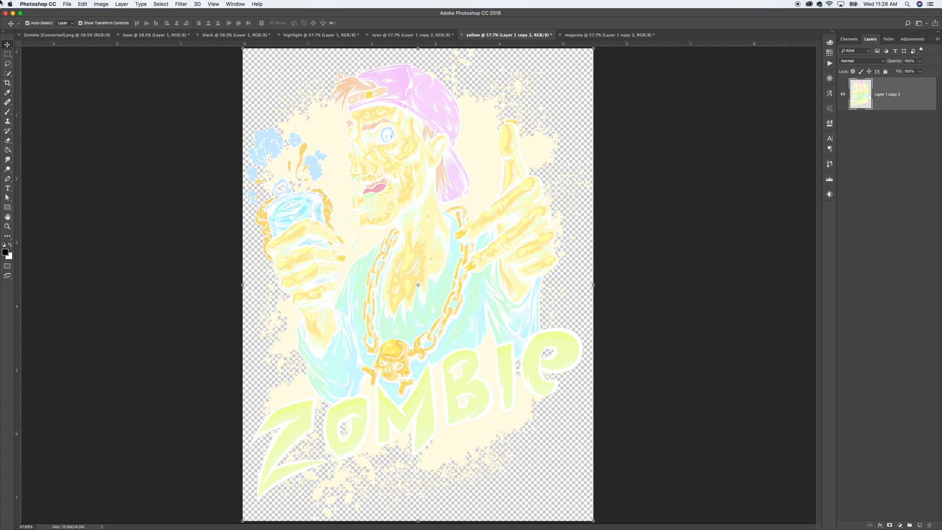
left_click(100, 4)
mouse_move(123, 24)
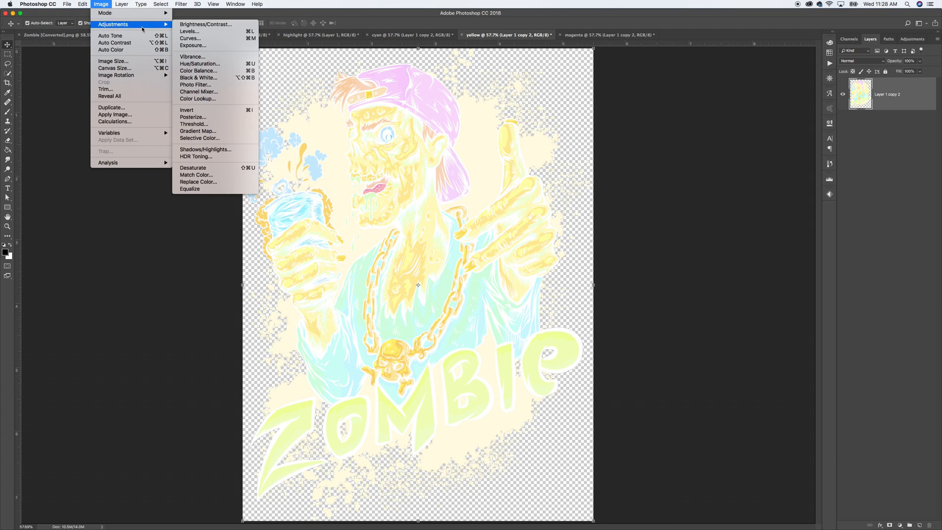
left_click(199, 63)
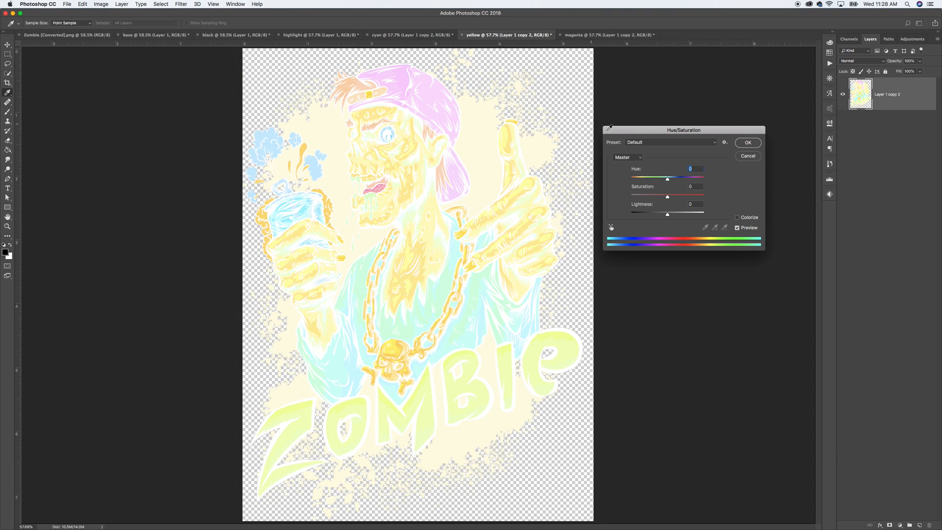
left_click(686, 142)
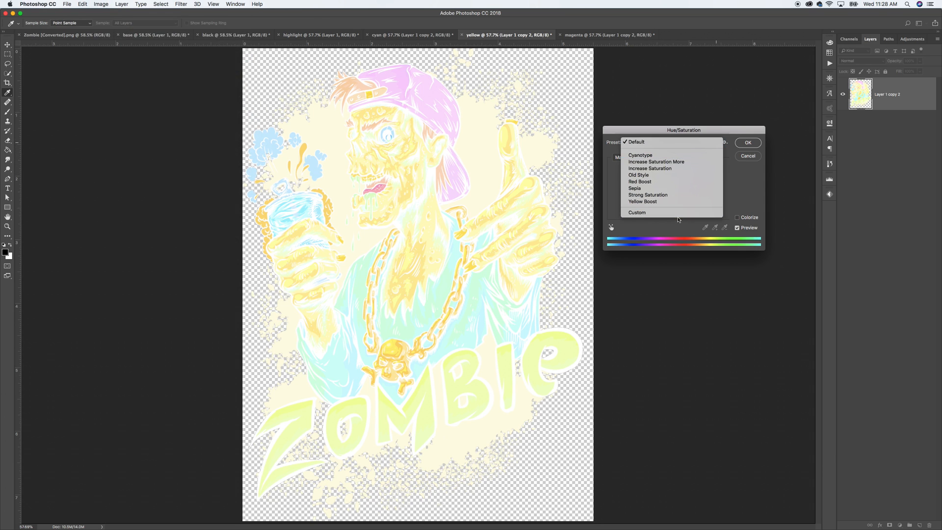
left_click(677, 213)
left_click(637, 156)
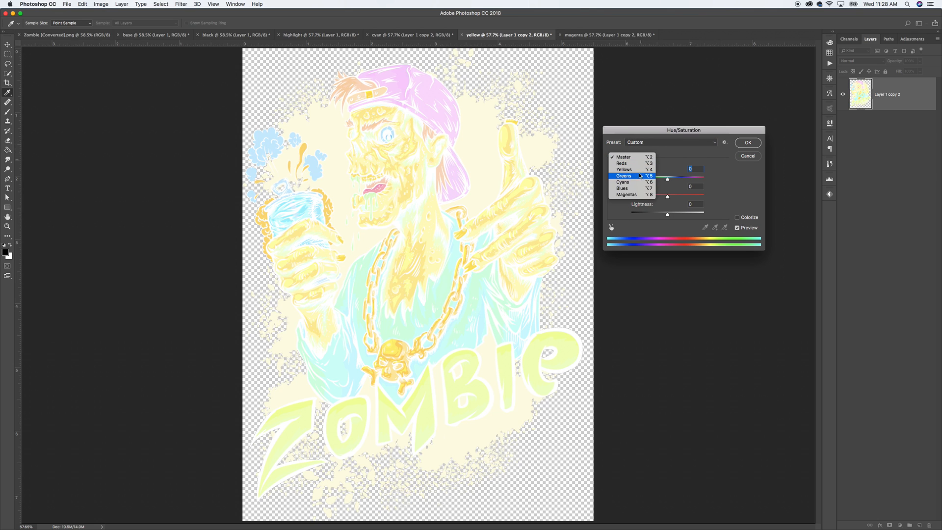
left_click(635, 169)
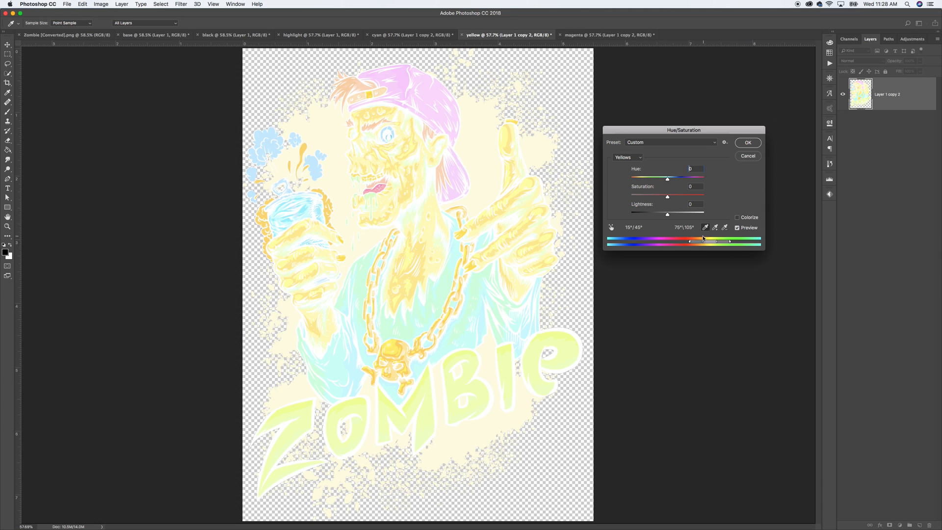
Adjust the Yellows range to 30°/59° and 61°\90°, set its Lightness to -100, and apply the adjustment.
left_click_drag(703, 241, 709, 243)
left_click_drag(716, 243, 711, 247)
left_click_drag(689, 242, 696, 244)
left_click_drag(731, 242, 722, 246)
left_click_drag(668, 215, 627, 219)
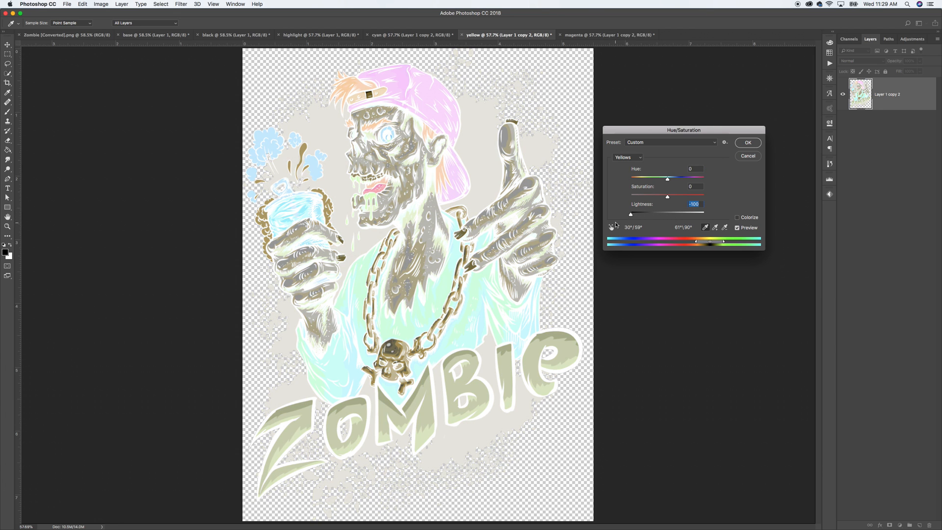
left_click(748, 143)
key("v")
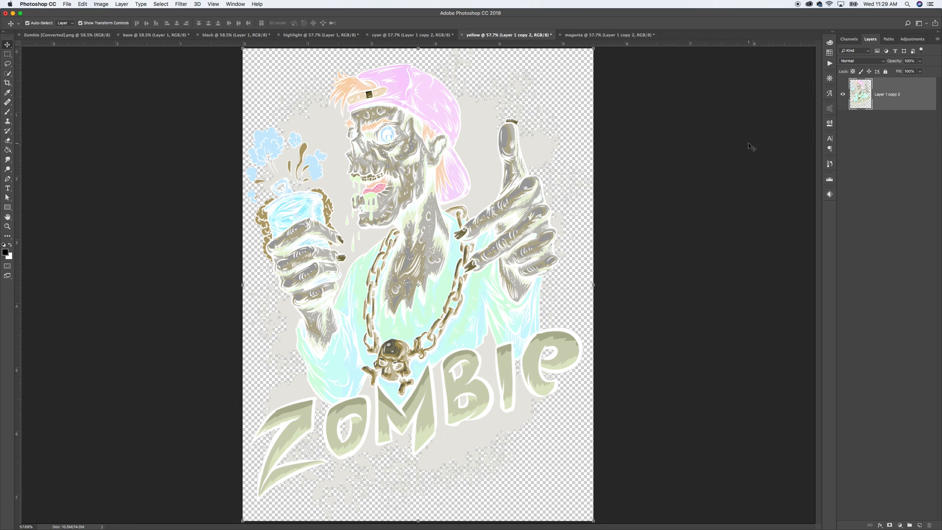
Apply a Black & White adjustment with the Maximum White preset to the yellow document's layer.
left_click(101, 4)
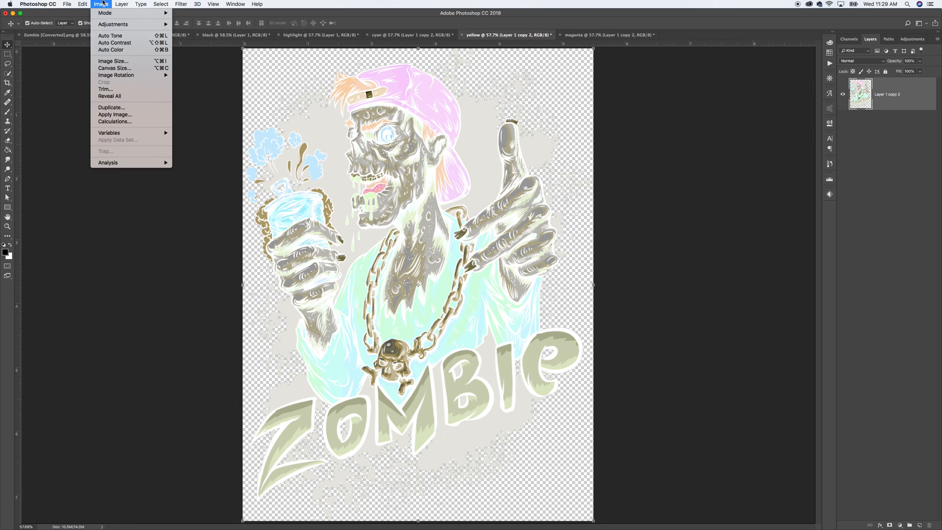
mouse_move(111, 24)
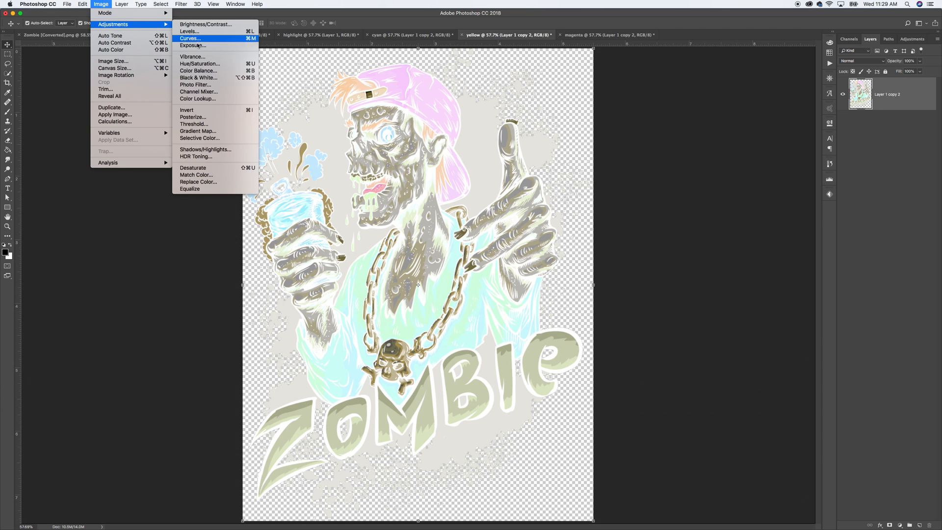
left_click(199, 78)
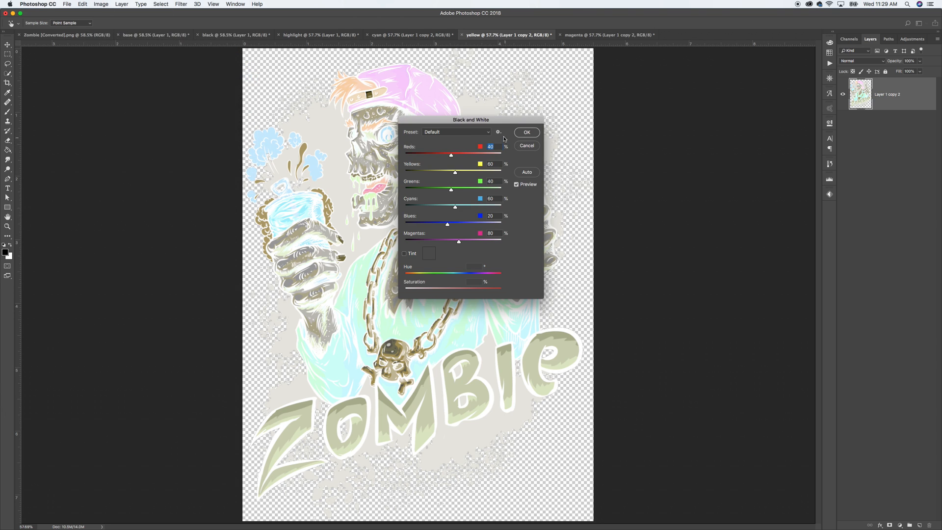
left_click(470, 132)
left_click(469, 200)
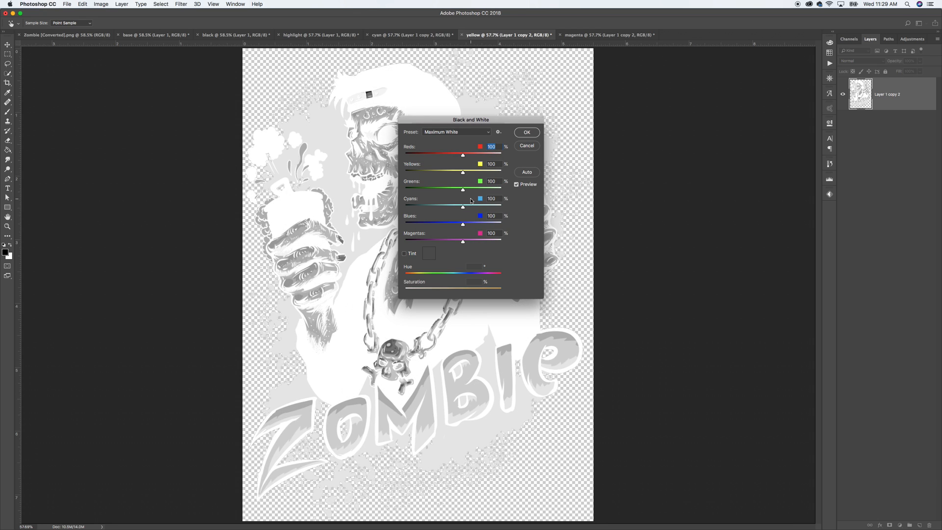
left_click(526, 133)
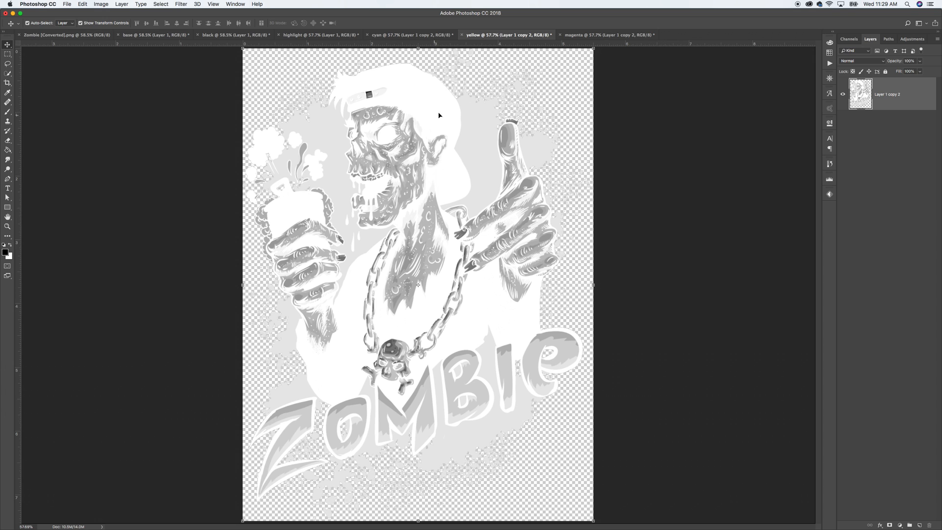
In the magenta document, start a Hue/Saturation adjustment with the Custom preset and the Magentas color range.
left_click(617, 36)
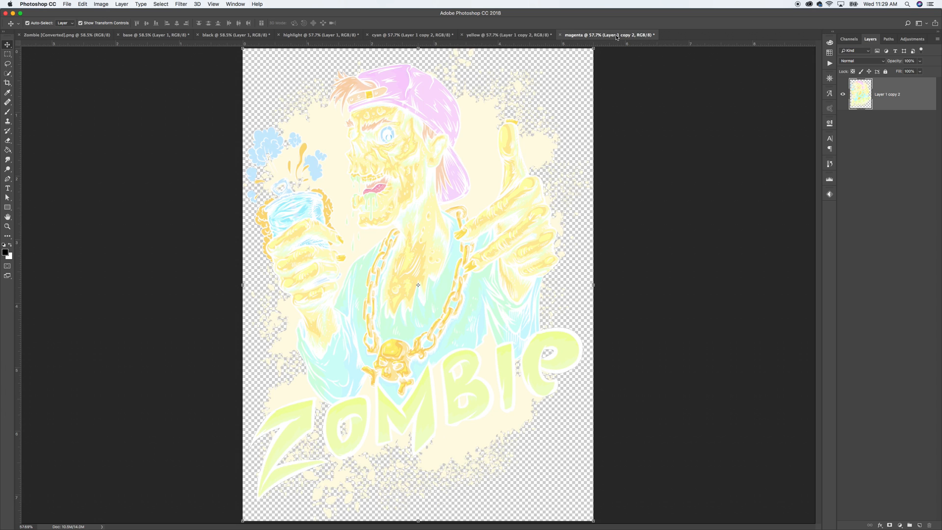
left_click(101, 4)
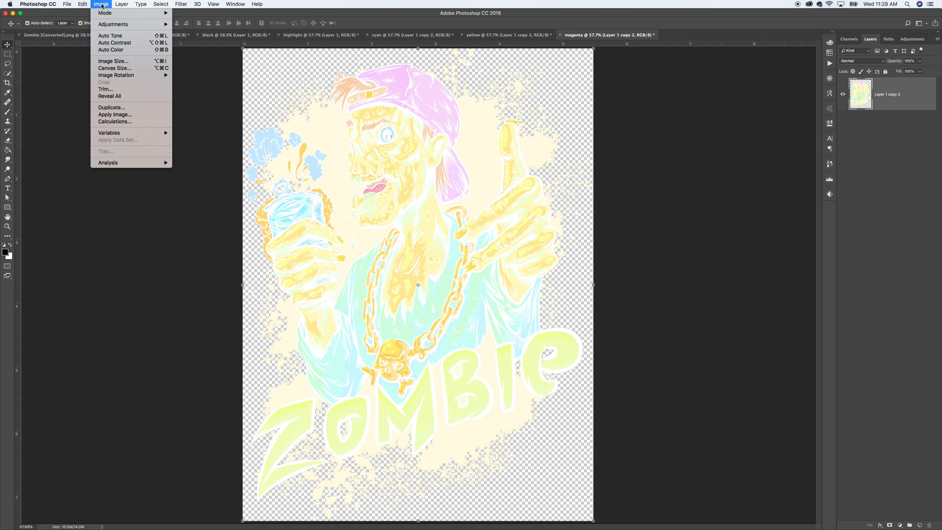
mouse_move(130, 28)
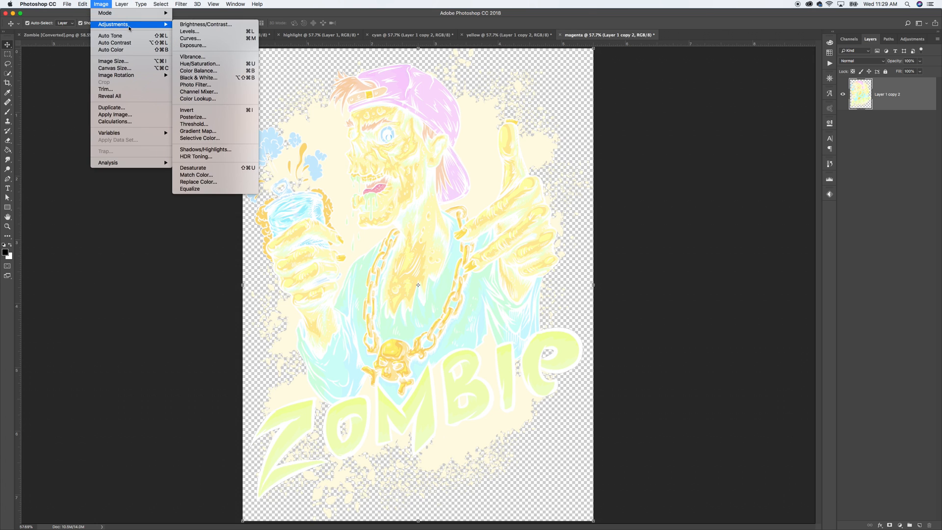
left_click(189, 65)
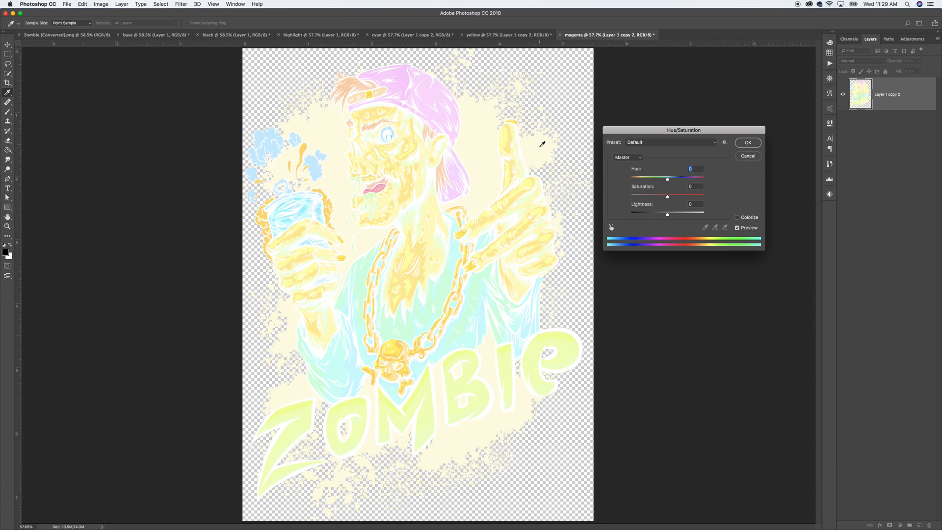
left_click(714, 146)
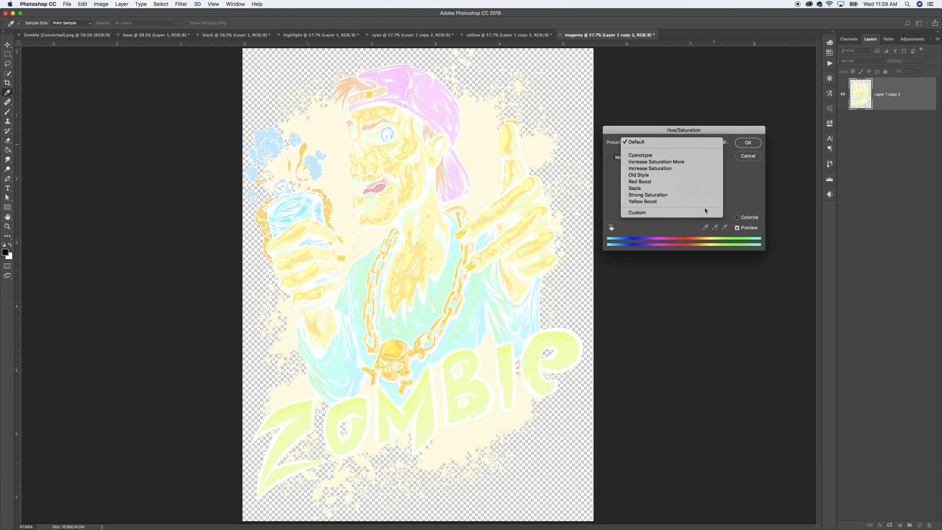
left_click(704, 212)
left_click(635, 157)
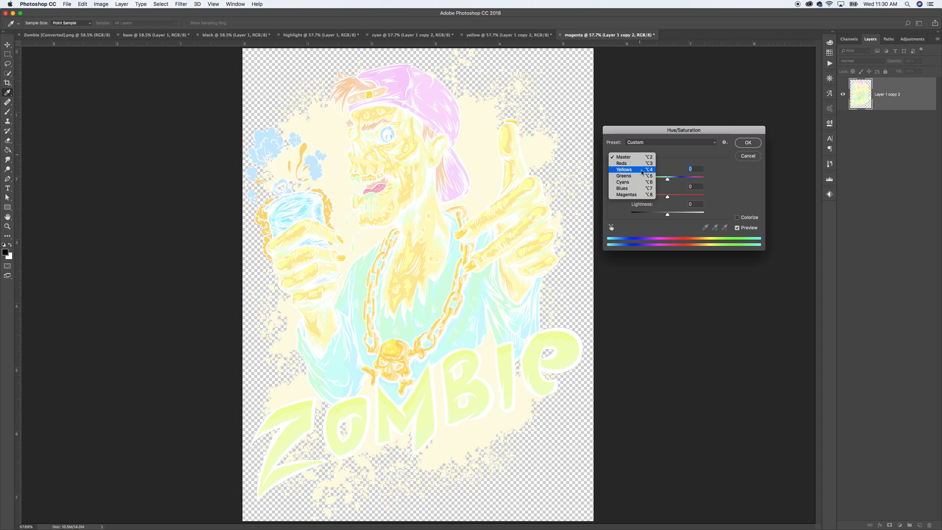
left_click(638, 194)
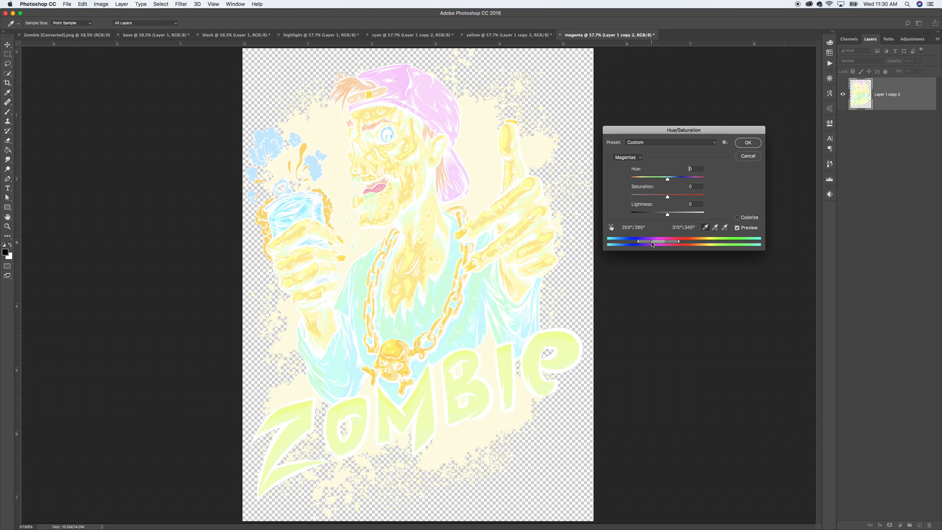
Narrow the Magentas range to 255°/299° and 301°\345°, set its Lightness to -100, and apply the adjustment.
left_click_drag(652, 244, 659, 246)
left_click_drag(668, 216, 622, 211)
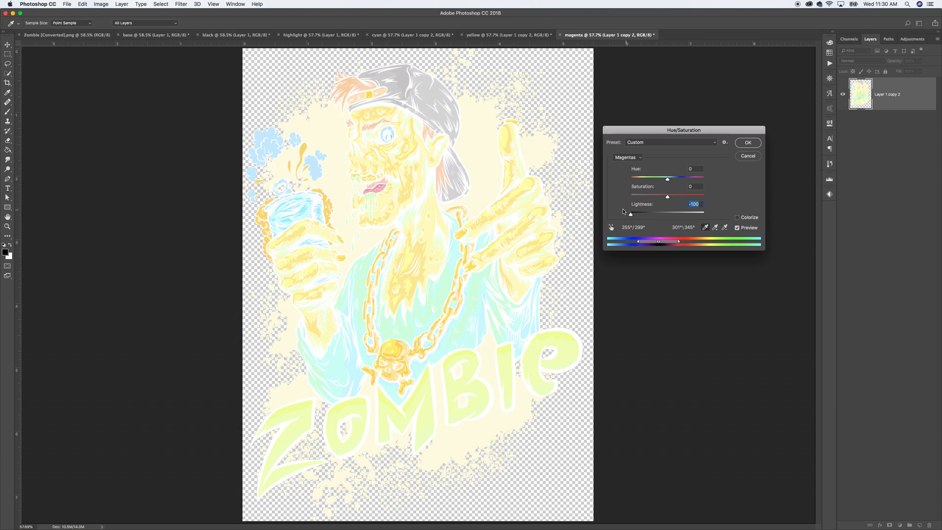
left_click(747, 143)
key("v")
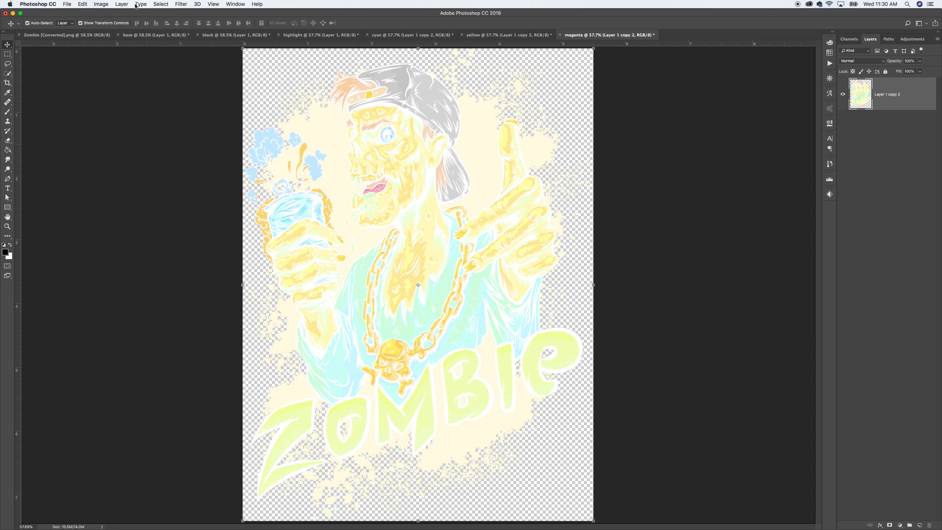
Apply a Black & White adjustment with the Maximum White preset to the magenta document's layer.
left_click(101, 4)
mouse_move(143, 24)
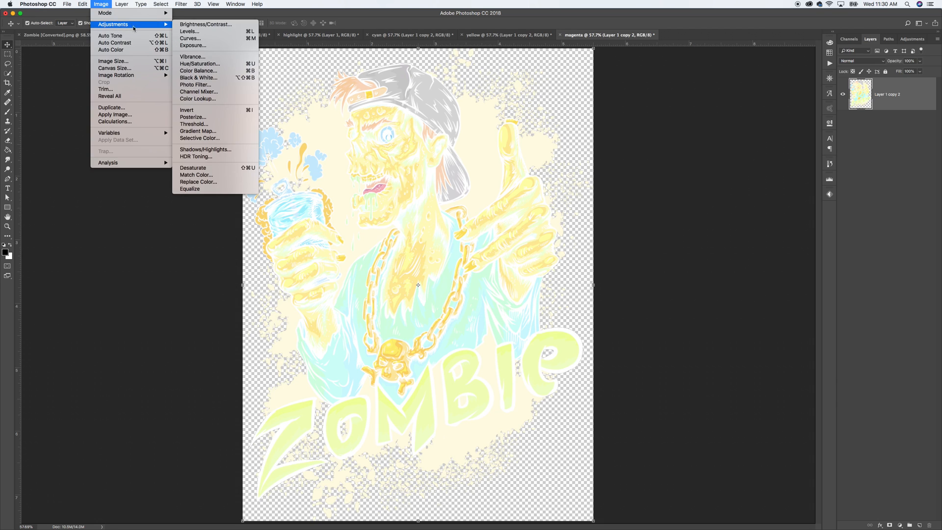
left_click(192, 81)
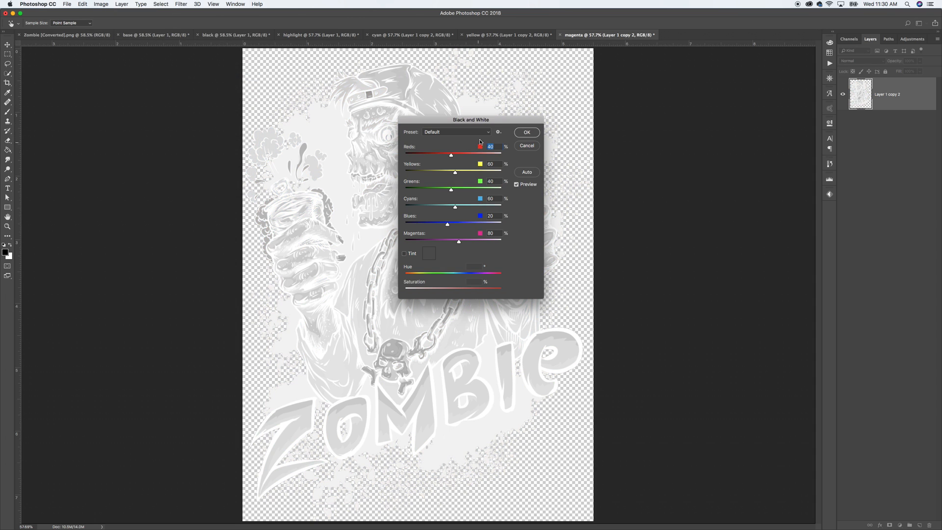
left_click(487, 134)
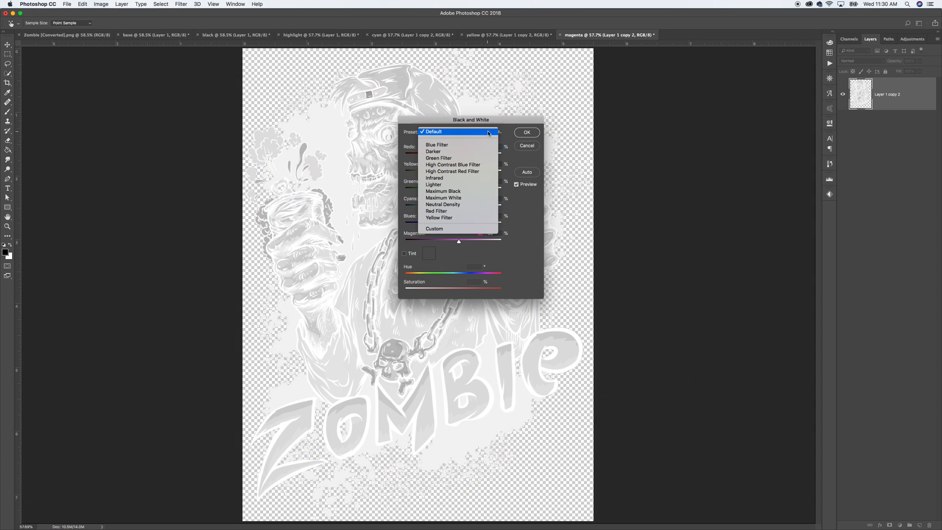
left_click(461, 198)
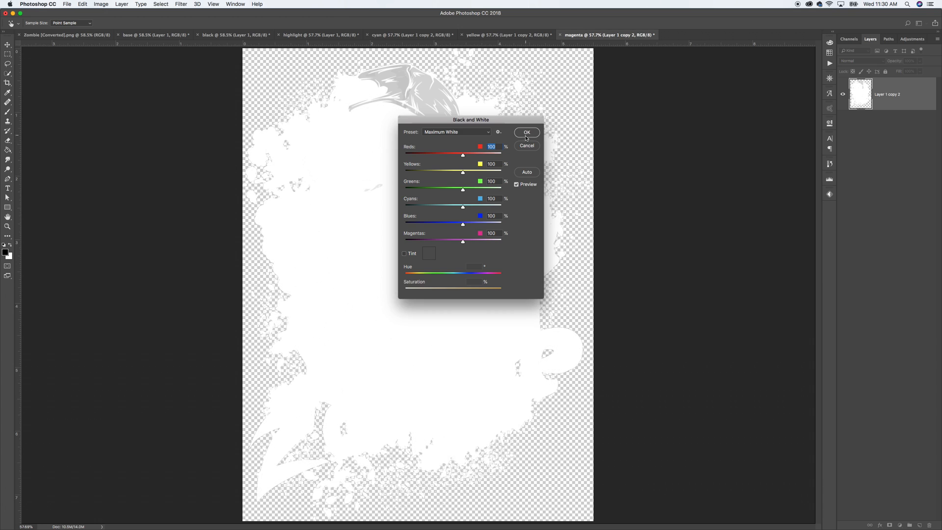
left_click(525, 133)
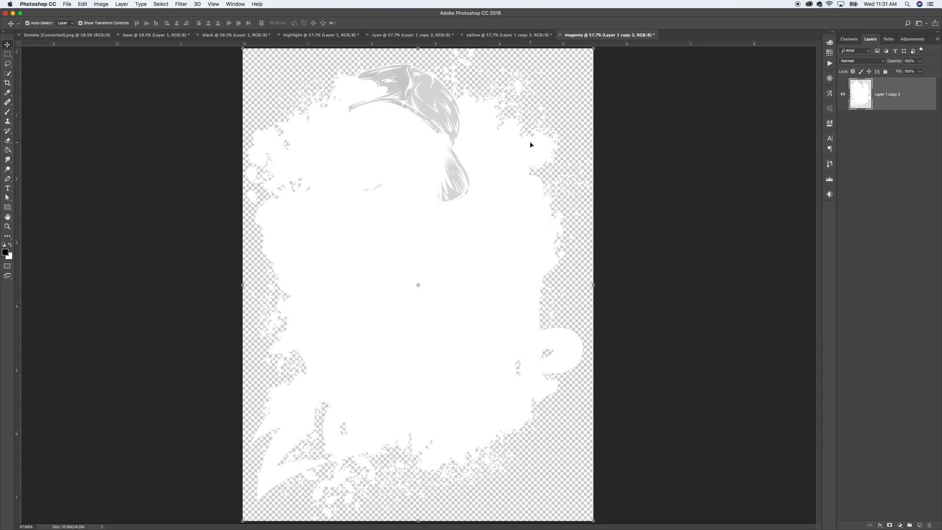
Run the Dots - Medium action on the magenta document, leaving its Brightness/Contrast values at 0.
left_click(828, 64)
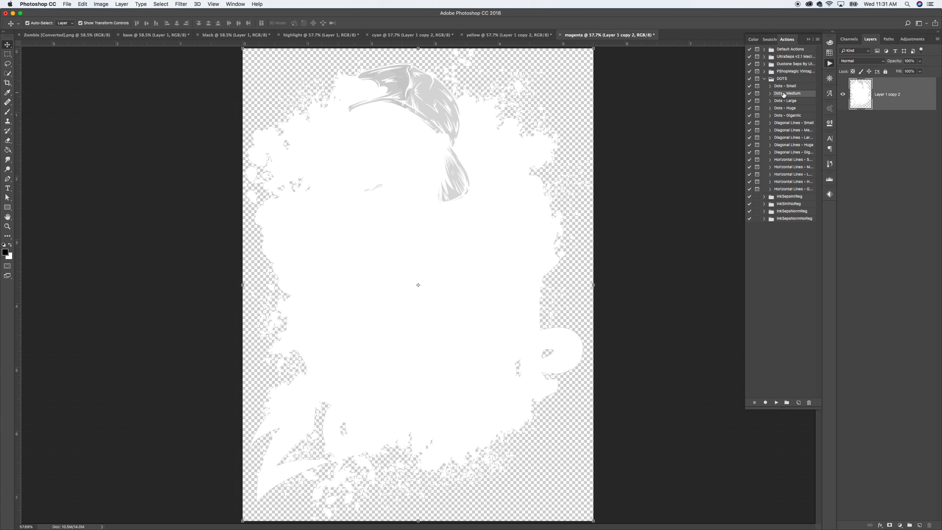
left_click(775, 402)
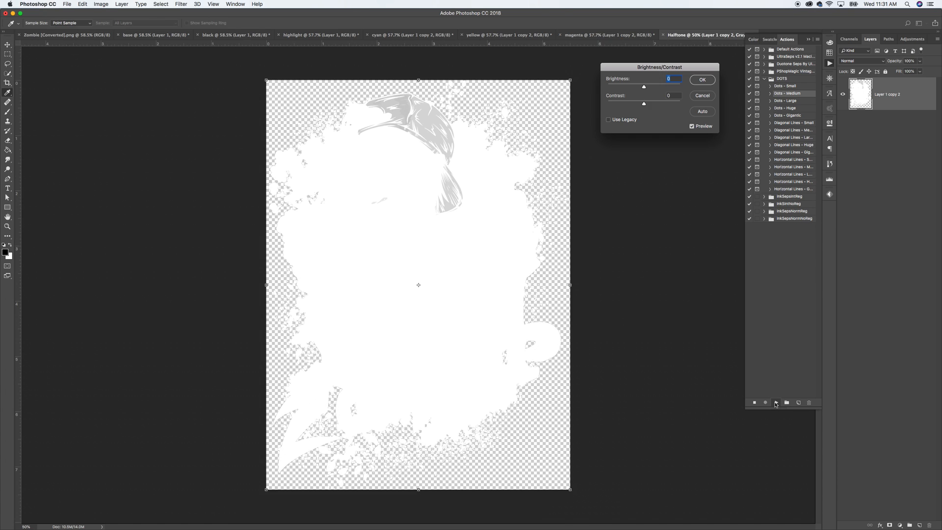
left_click(701, 80)
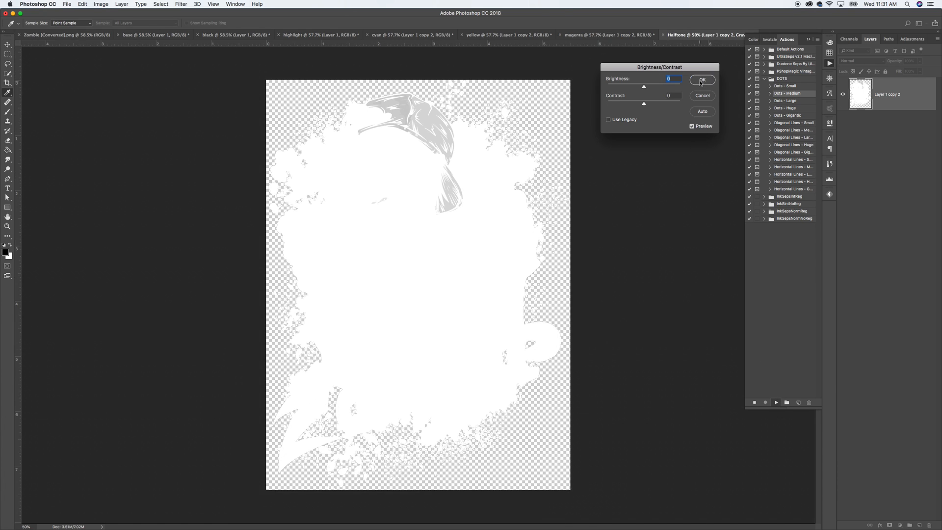
left_click(527, 170)
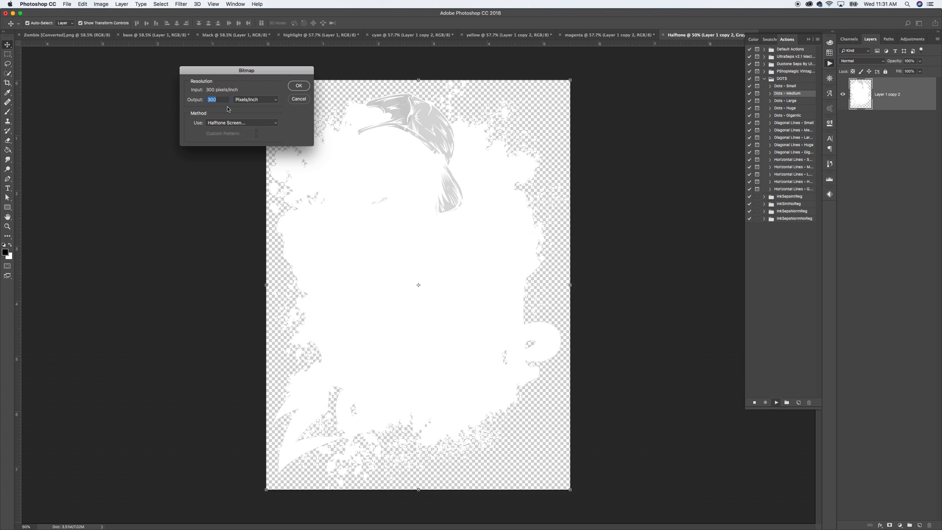
Raise the bitmap's output resolution and apply a round halftone screen of 45 lines/inch at a 22.5° angle.
type("12")
left_click(304, 87)
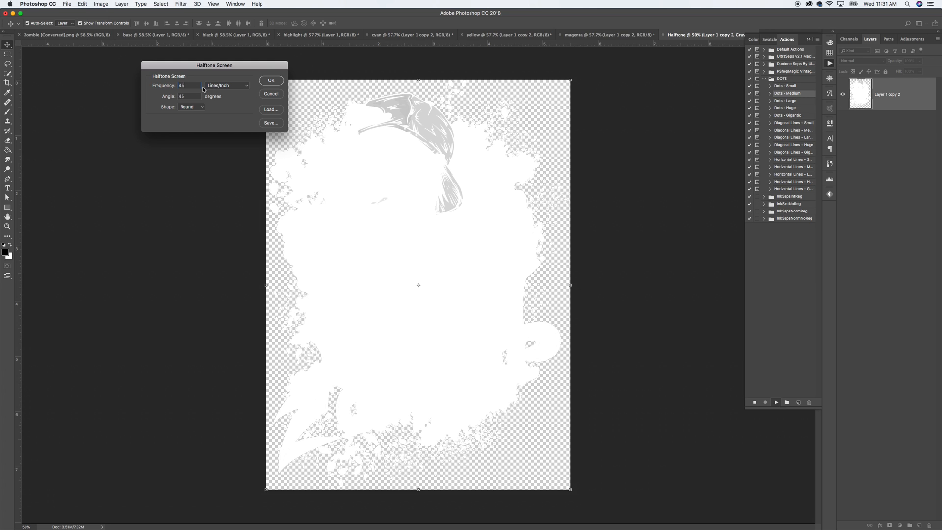
double_click(179, 96)
type("22.")
left_click(278, 83)
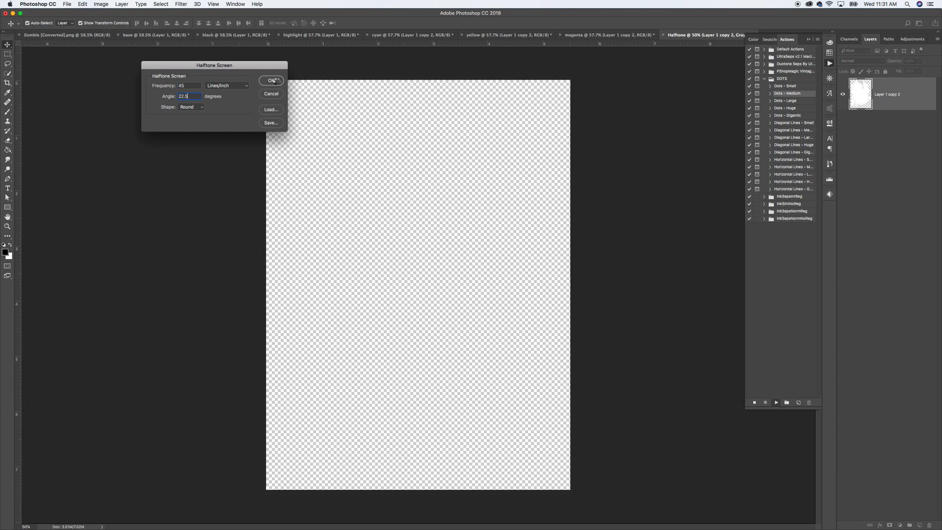
Delete the Background layer from the magenta halftone document and add a Color Overlay to its remaining dots layer.
left_click_drag(907, 129, 930, 524)
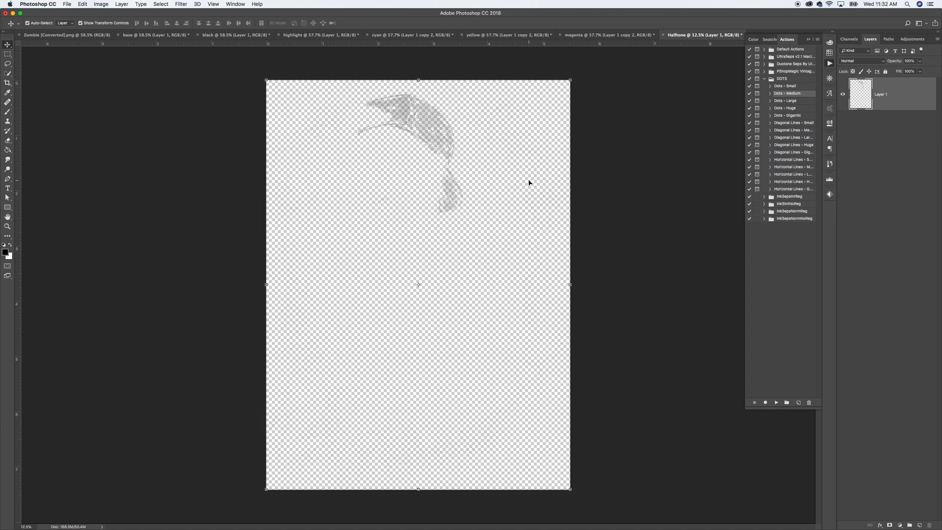
left_click(880, 525)
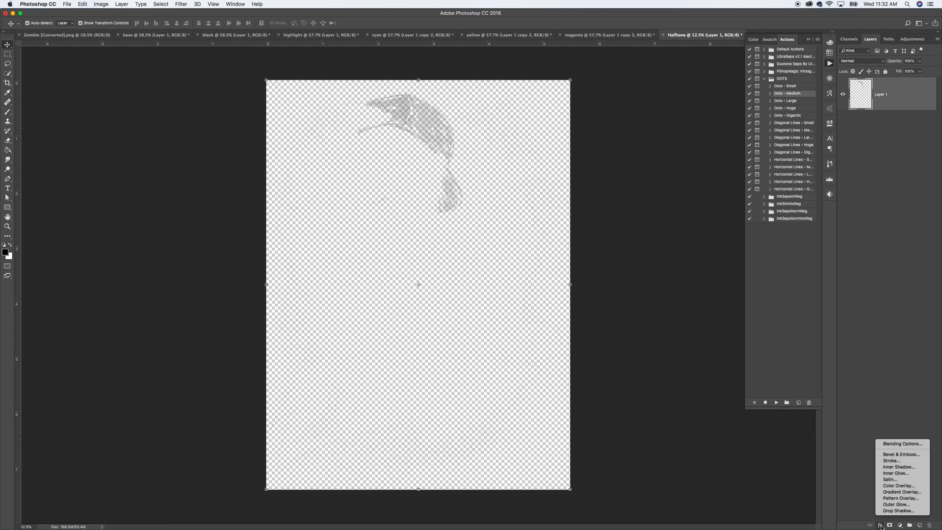
left_click(891, 486)
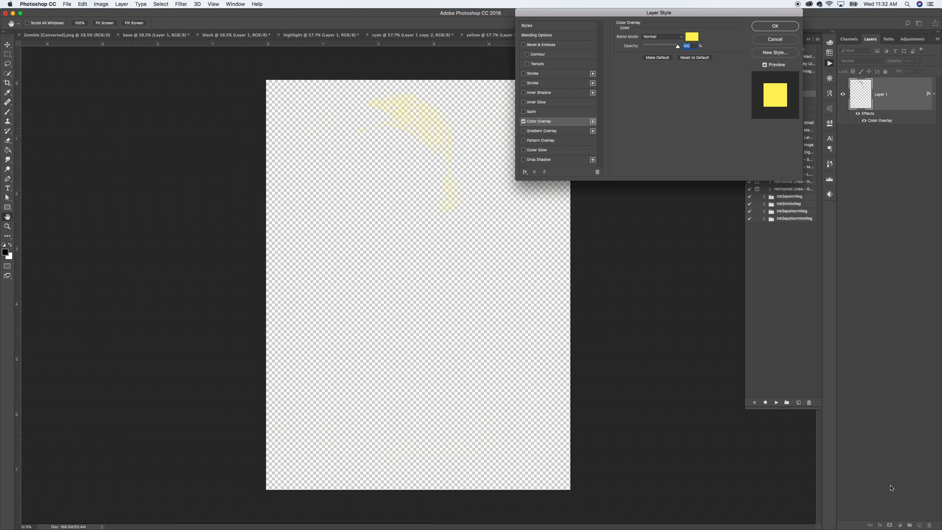
Set the overlay color to C 0, M 100, Y 0 and apply it to the magenta halftone layer.
left_click(693, 37)
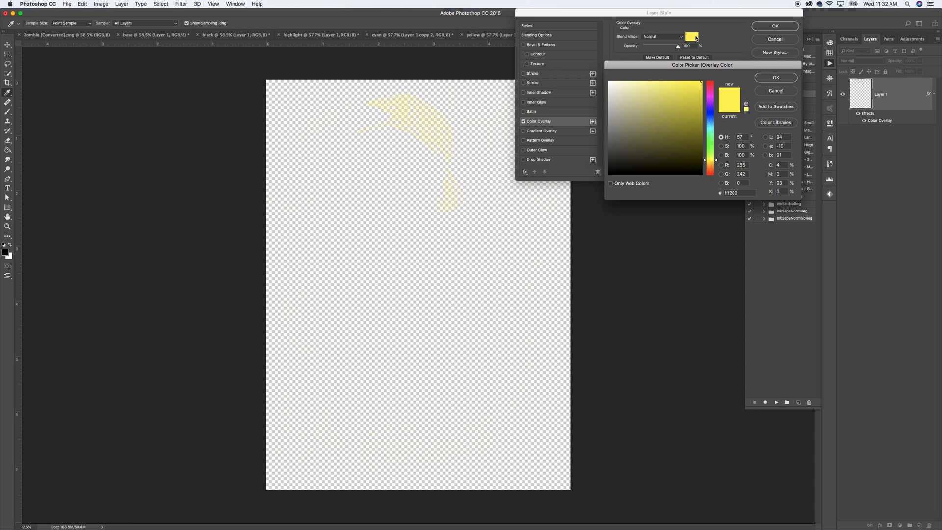
left_click(774, 166)
type("0")
left_click(774, 182)
type("0")
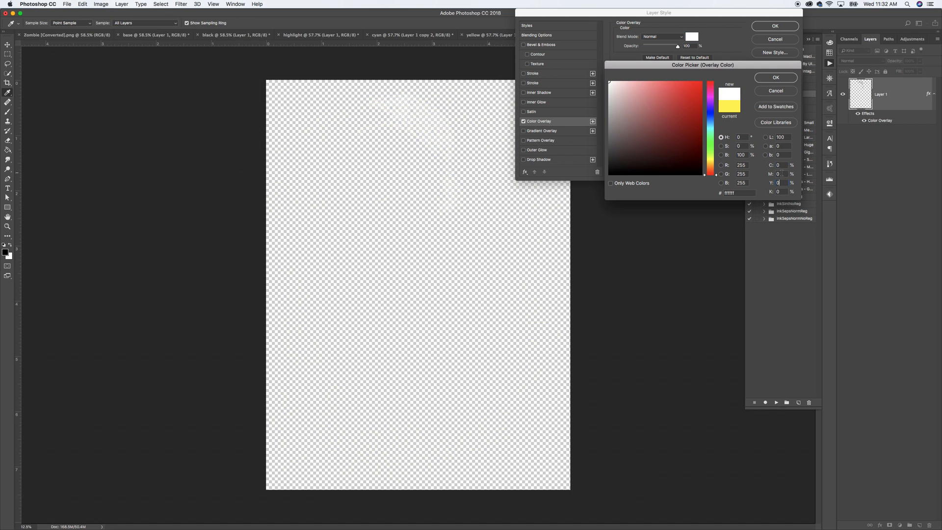
left_click(778, 174)
type("100")
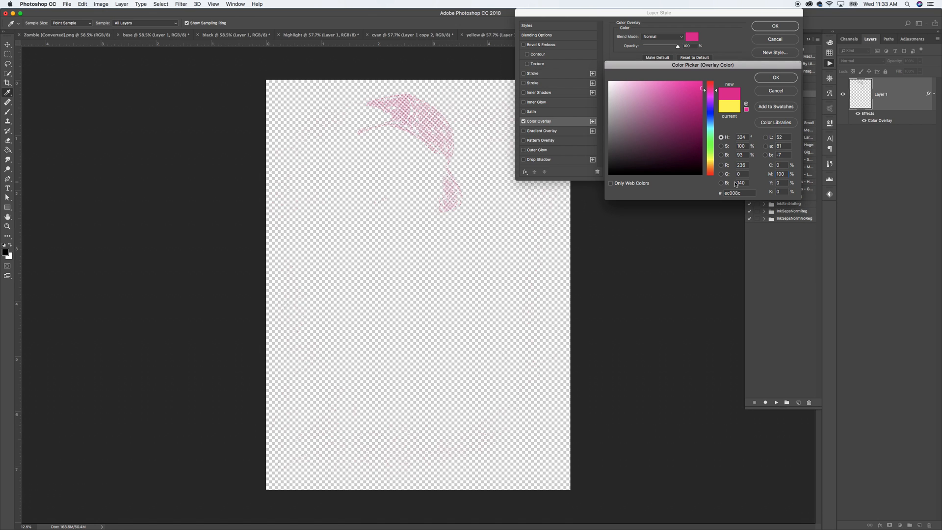
left_click(790, 79)
left_click(781, 27)
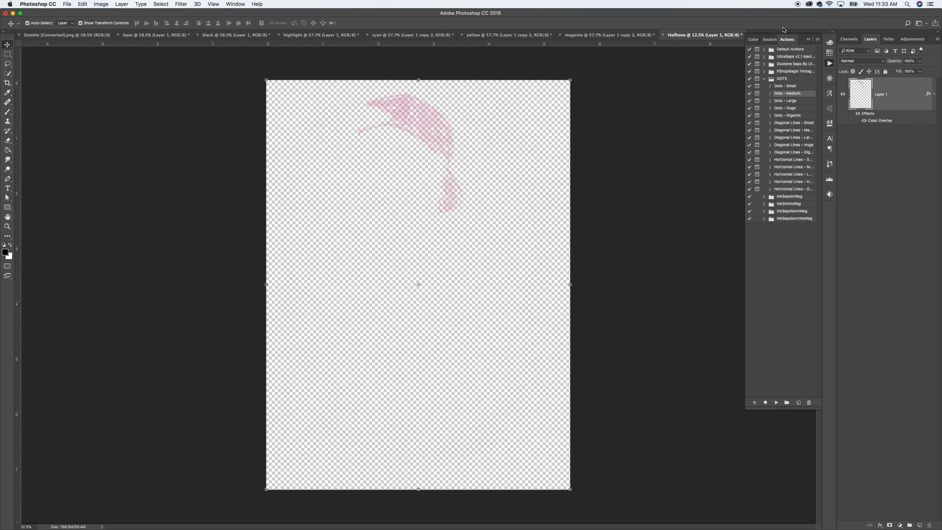
double_click(879, 121)
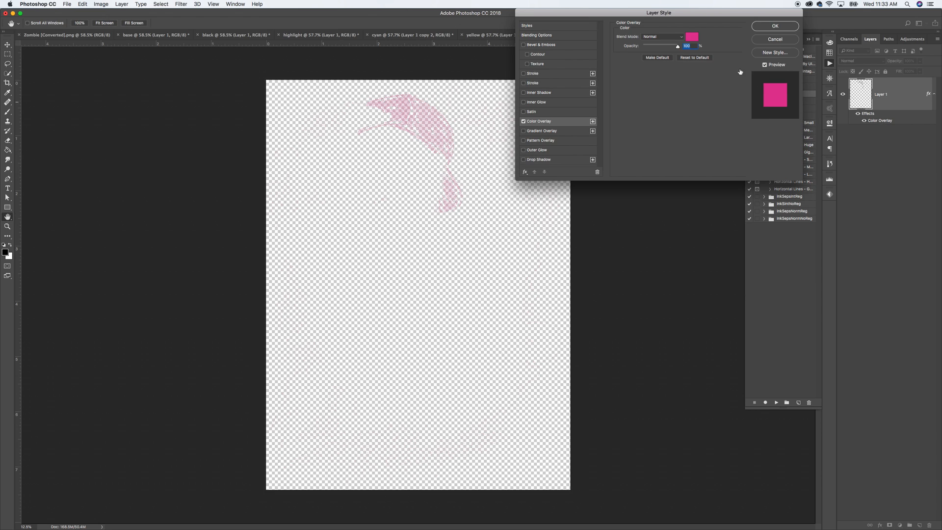
left_click(775, 27)
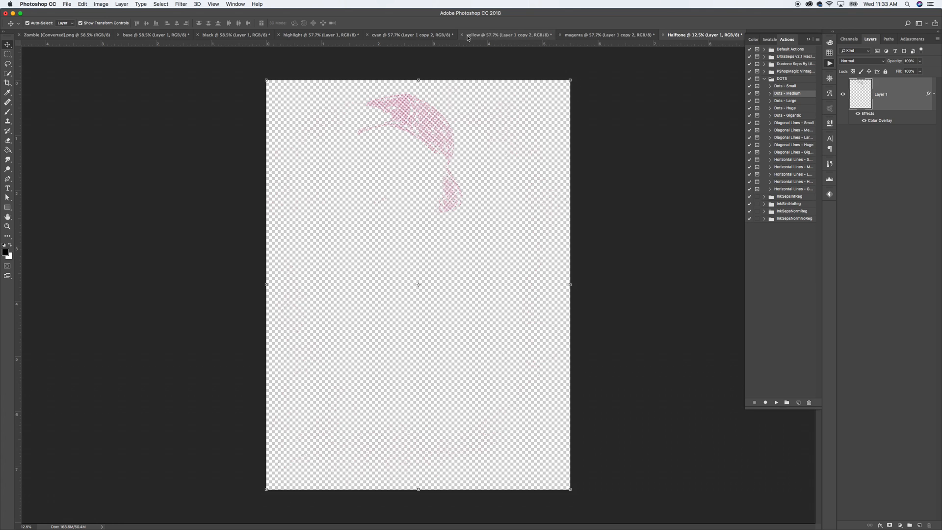
Run the Dots - Medium action on the cyan document, leaving Brightness/Contrast at 0 and flattening the layers.
left_click(403, 35)
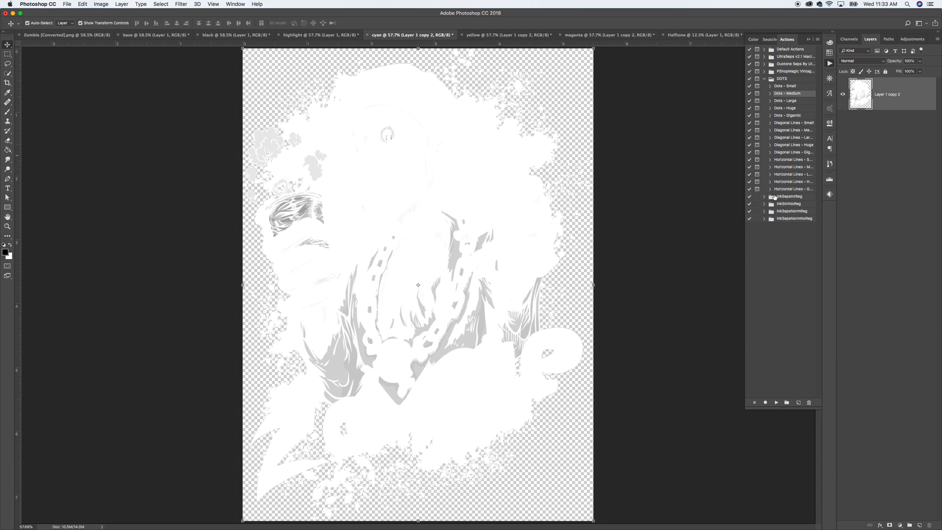
left_click(775, 401)
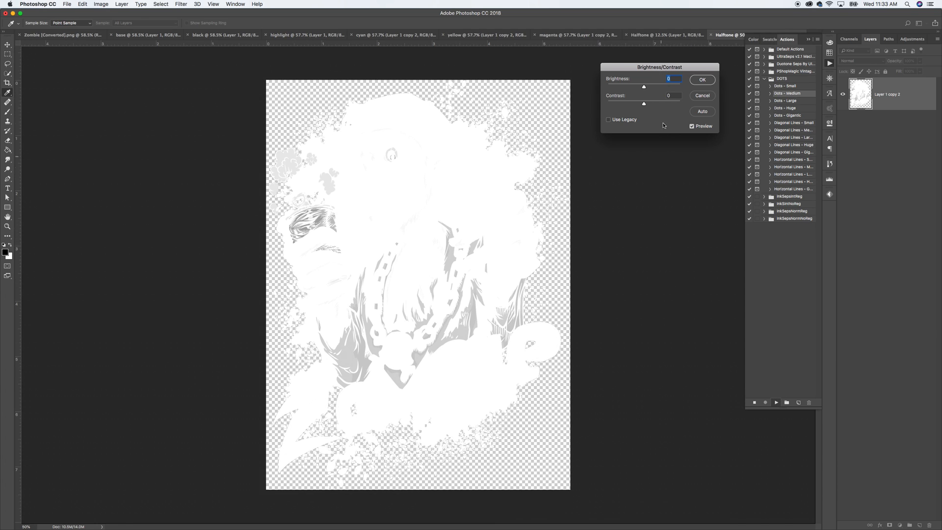
left_click(705, 82)
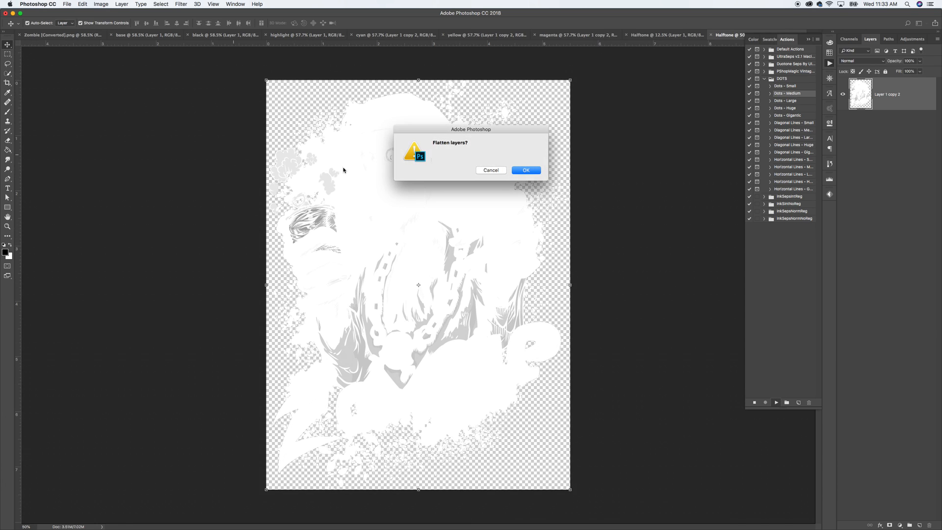
left_click(536, 170)
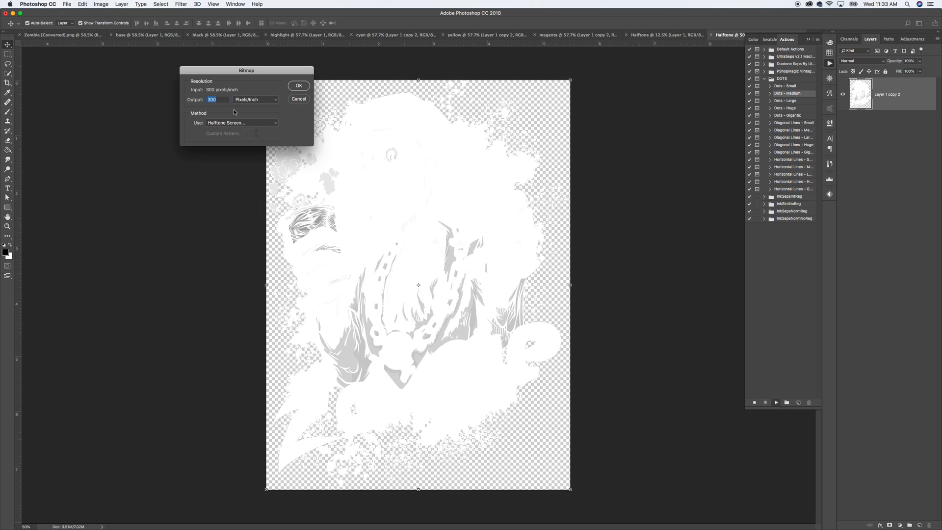
Raise the cyan bitmap's output resolution and apply a round halftone screen of 45 lines/inch at a 22.5° angle.
type("12")
left_click(298, 86)
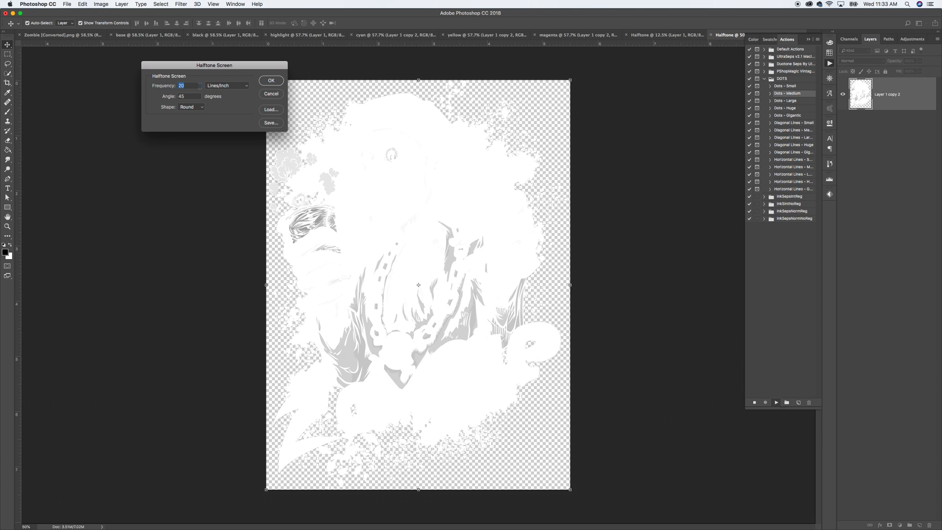
type("45")
key("Tab")
type("22")
left_click(270, 81)
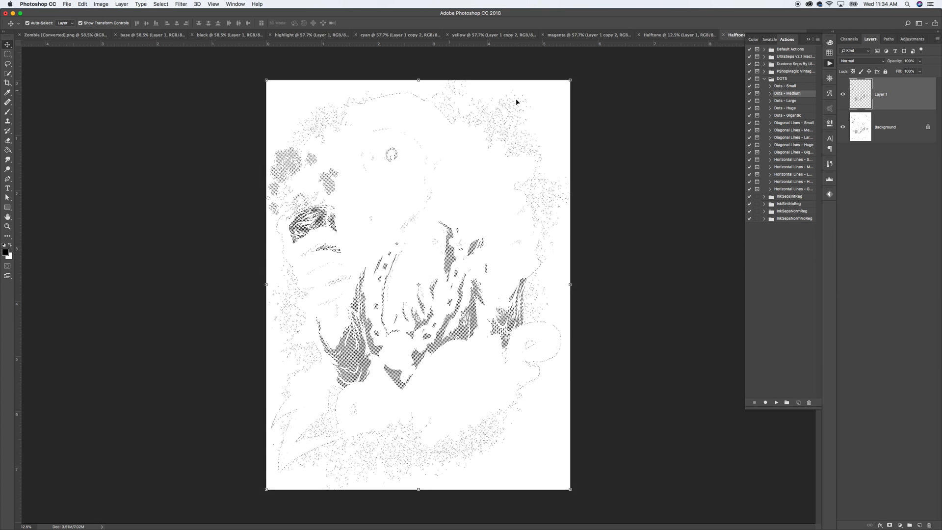
Delete the Background layer from the cyan halftone document and add a Color Overlay to its dots layer.
left_click_drag(916, 132, 929, 524)
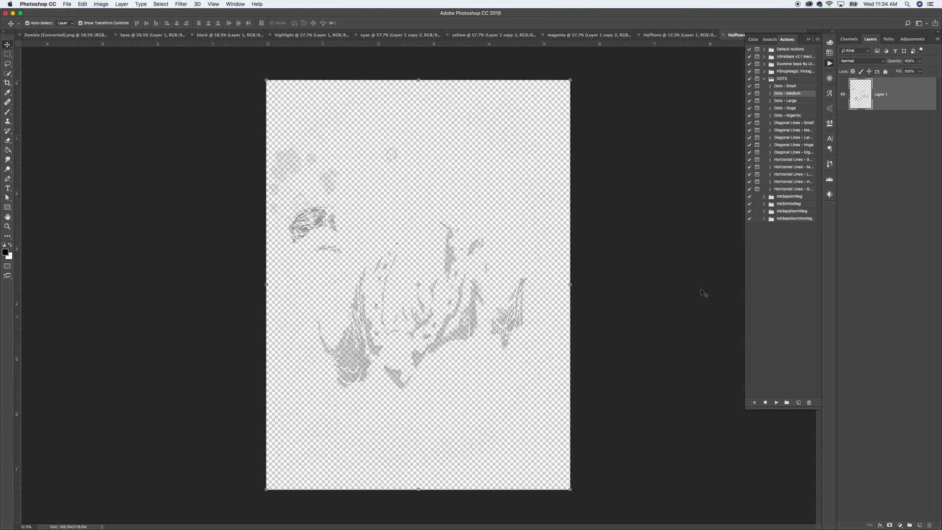
left_click(878, 526)
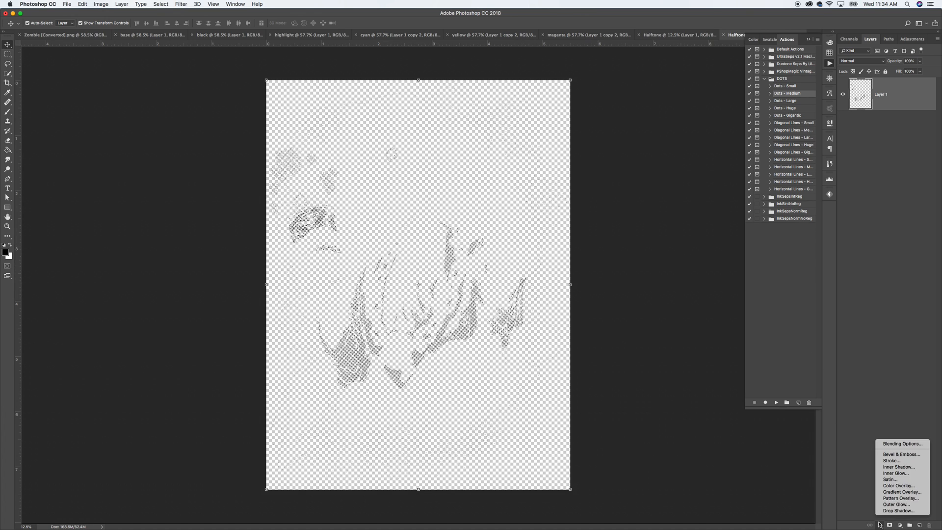
left_click(888, 485)
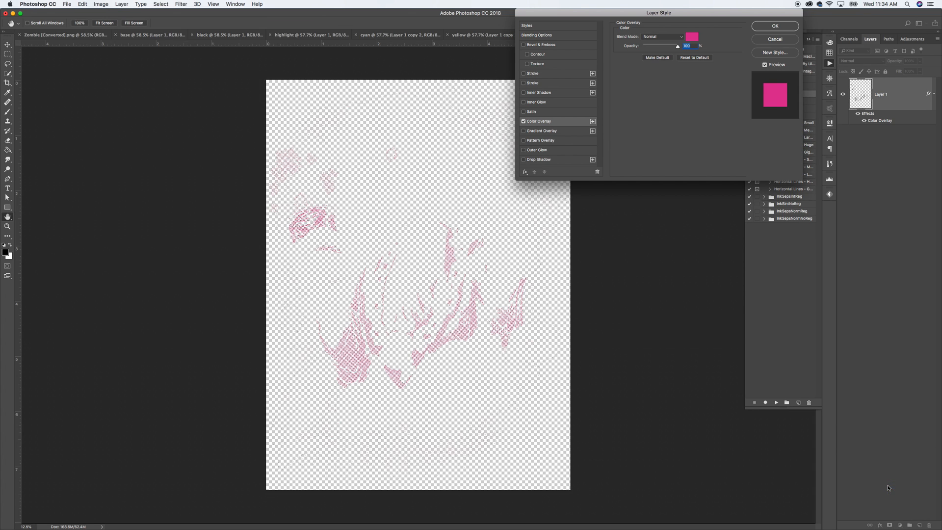
Set the cyan halftone's overlay color to C 100, M 0, Y 0.
left_click(691, 37)
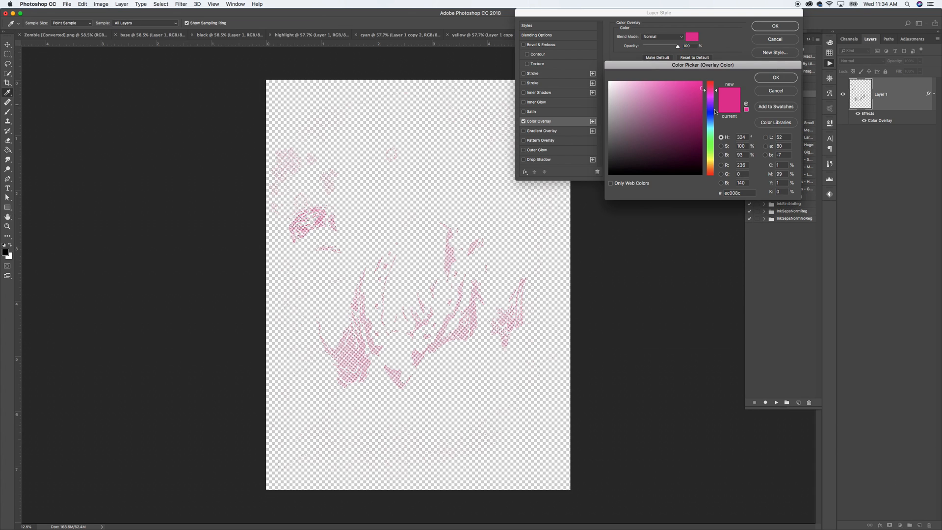
left_click(779, 174)
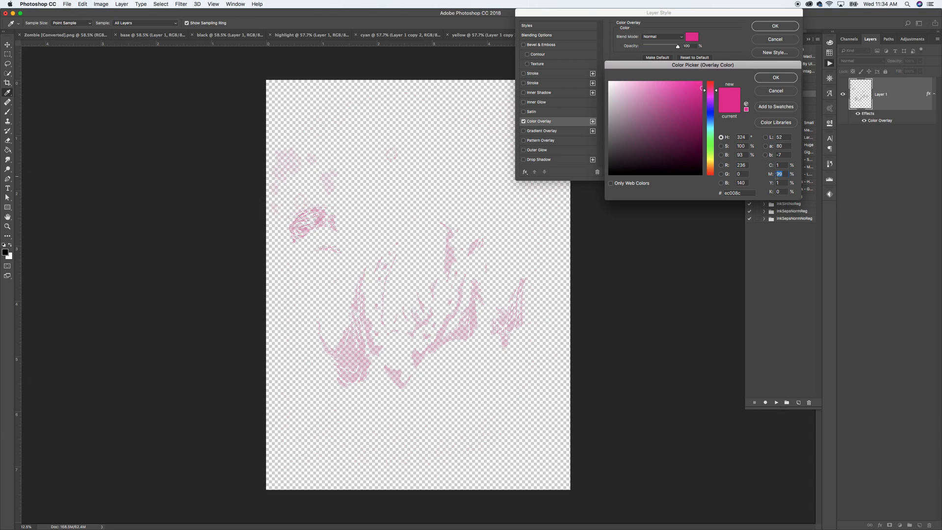
type("0")
left_click(778, 165)
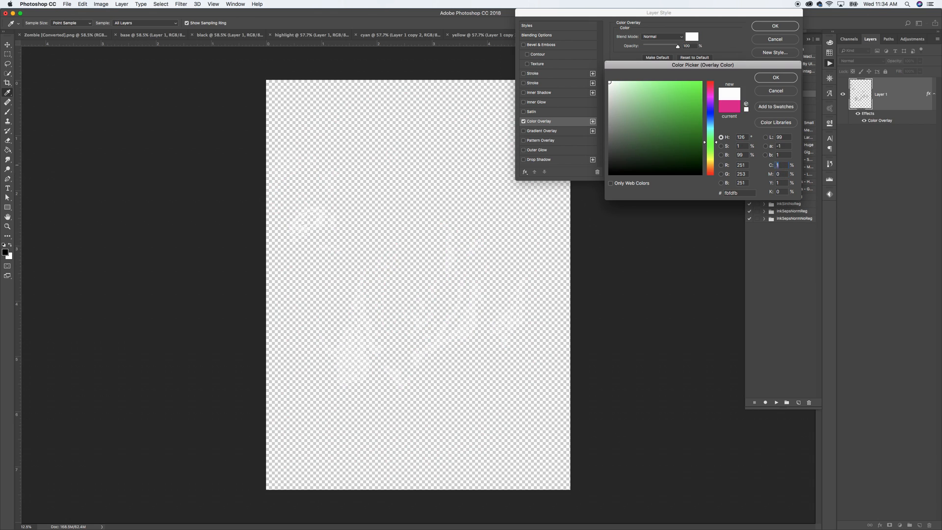
type("0")
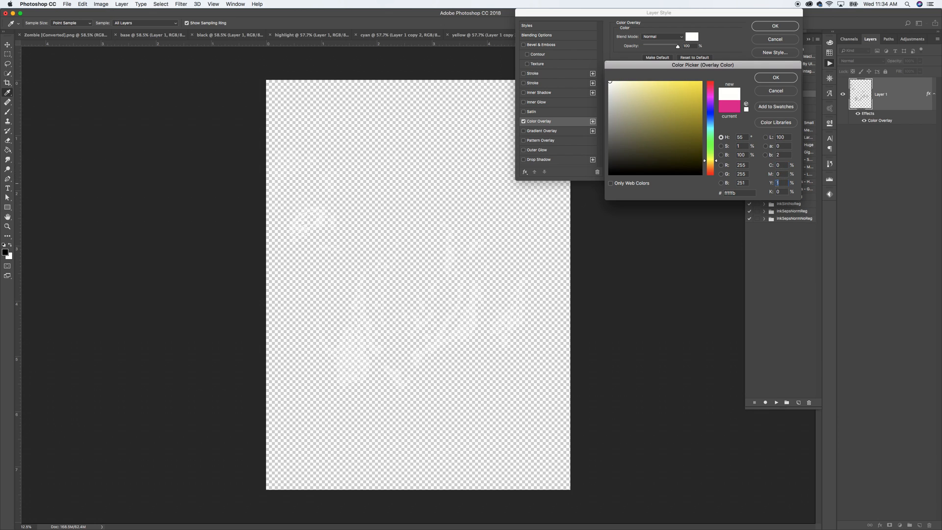
type("0")
left_click(775, 165)
type("1")
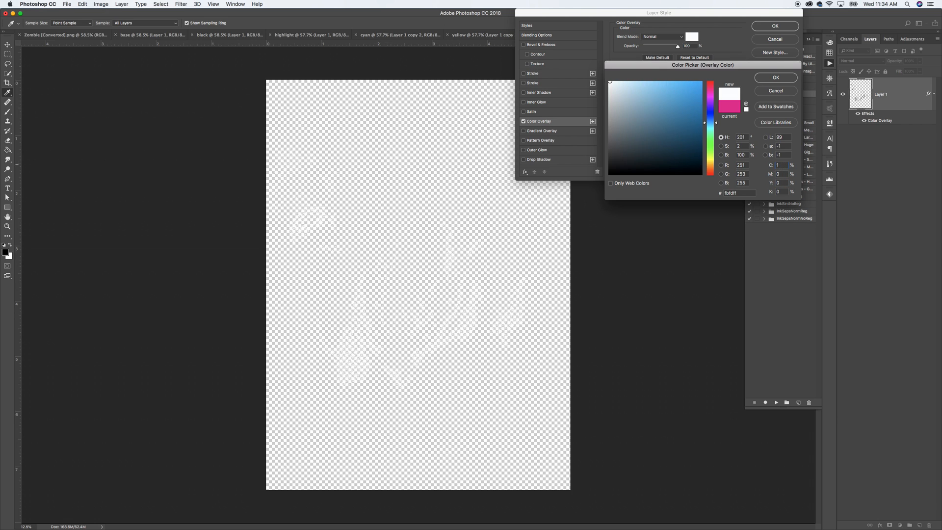
type("00")
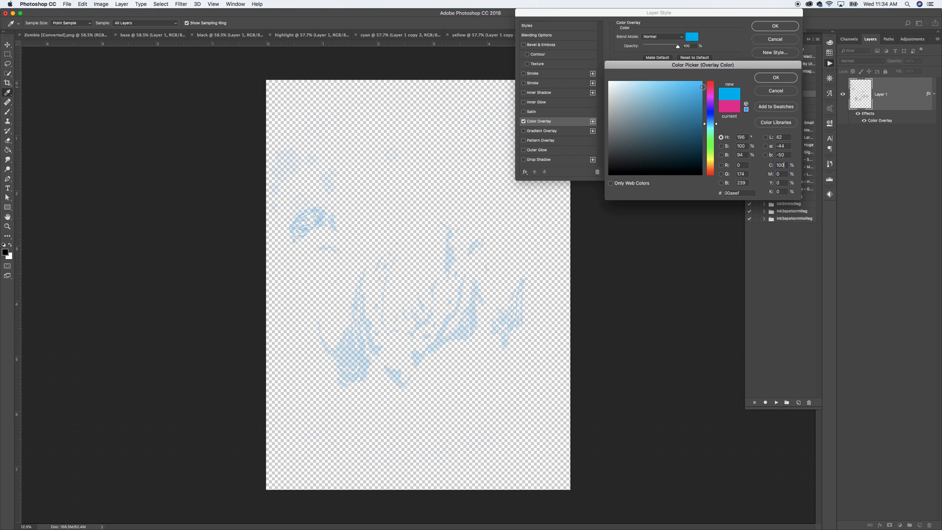
Re-enter the overlay color as 100% cyan and 0% magenta, and apply the Color Overlay to the cyan halftone layer.
left_click(702, 88)
left_click_drag(784, 165, 777, 166)
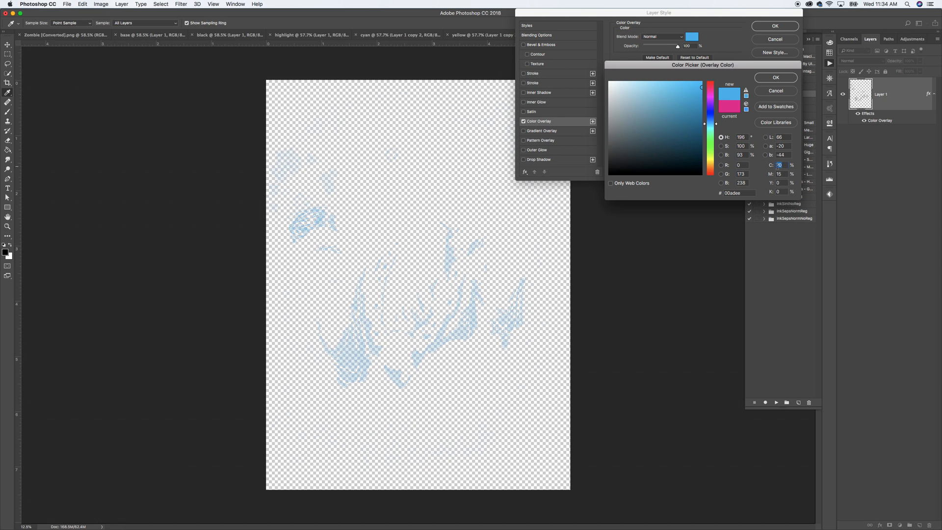
type("100")
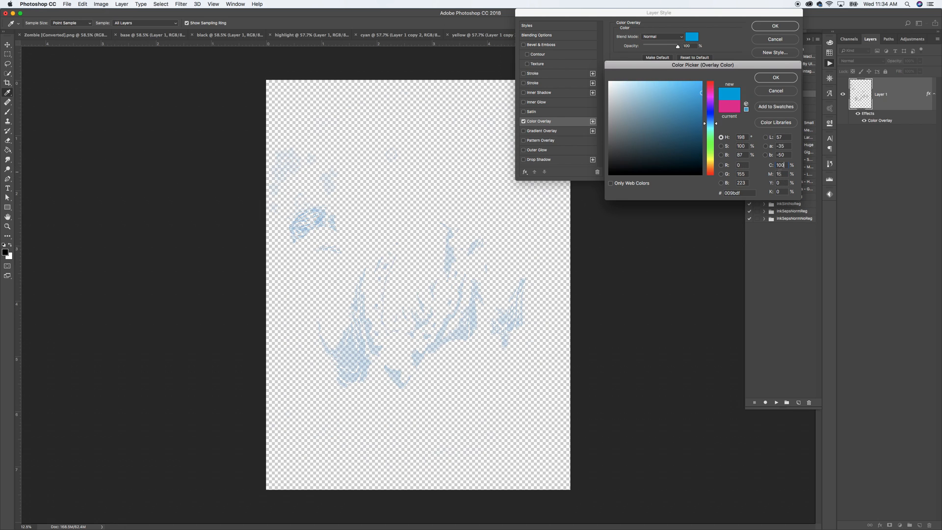
double_click(779, 174)
type("10")
double_click(780, 174)
type("0")
left_click(775, 78)
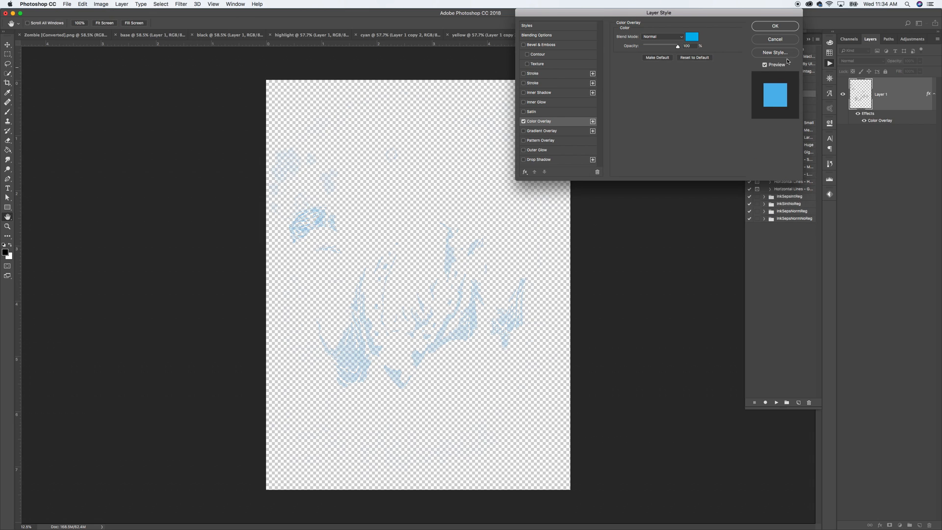
left_click(775, 26)
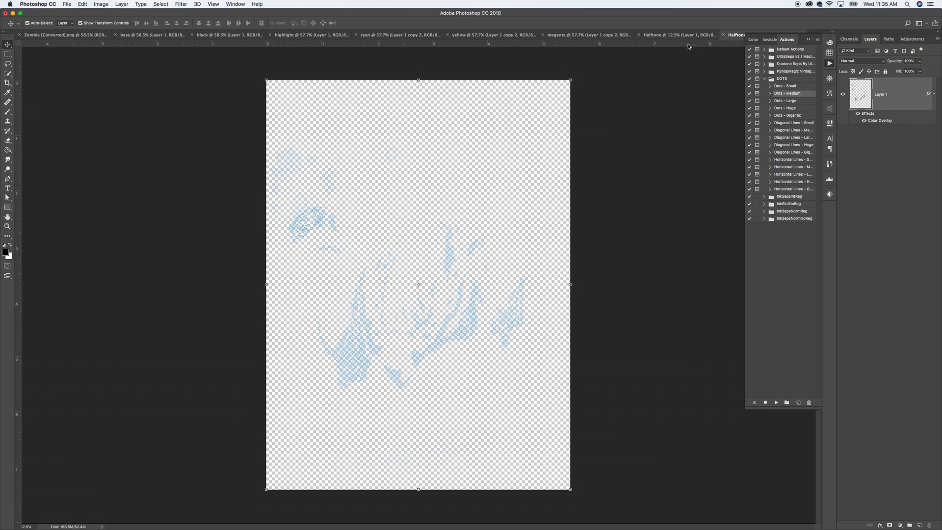
Collapse the Actions panel and copy the cyan halftone layer into the magenta halftone document, above the magenta dots.
left_click(722, 36)
left_click(809, 39)
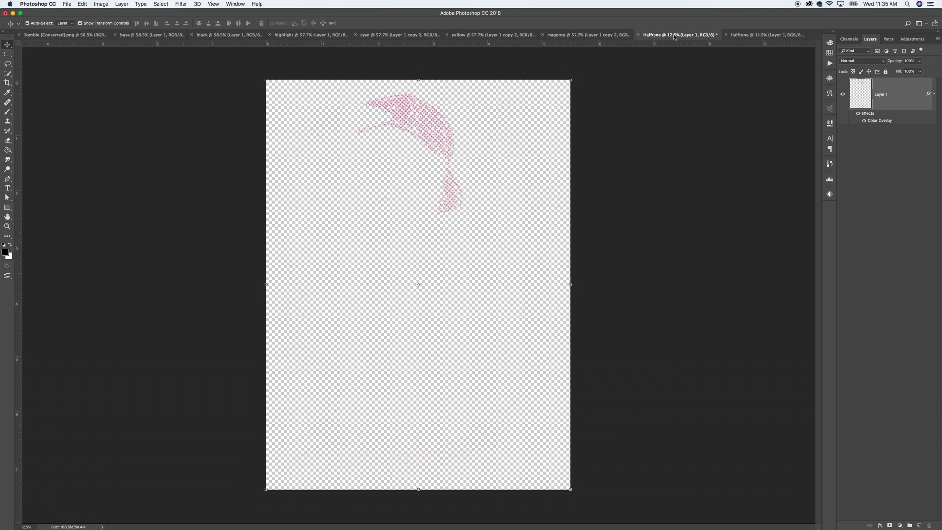
left_click(774, 36)
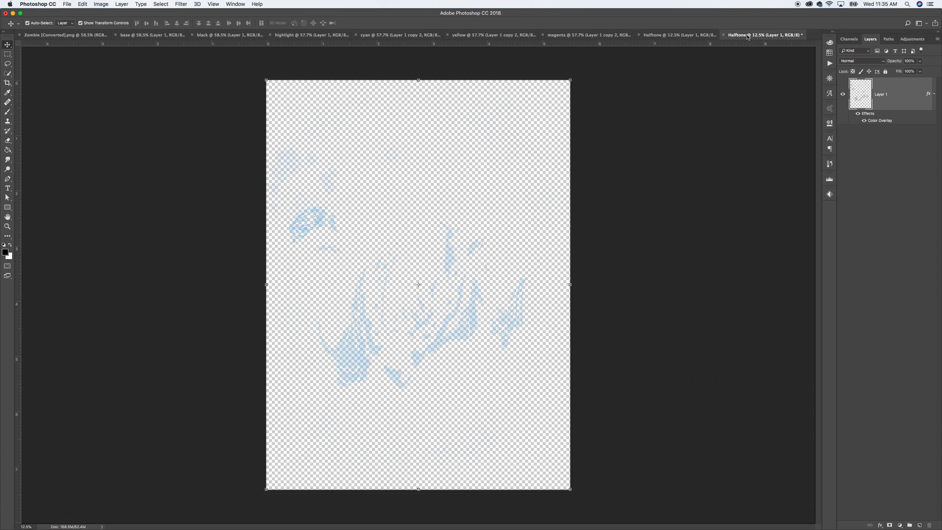
left_click_drag(904, 101, 421, 251)
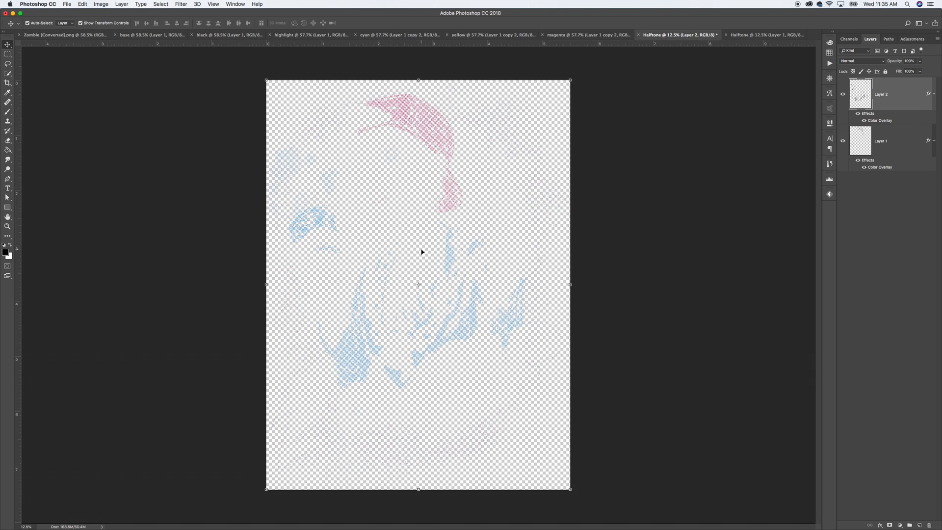
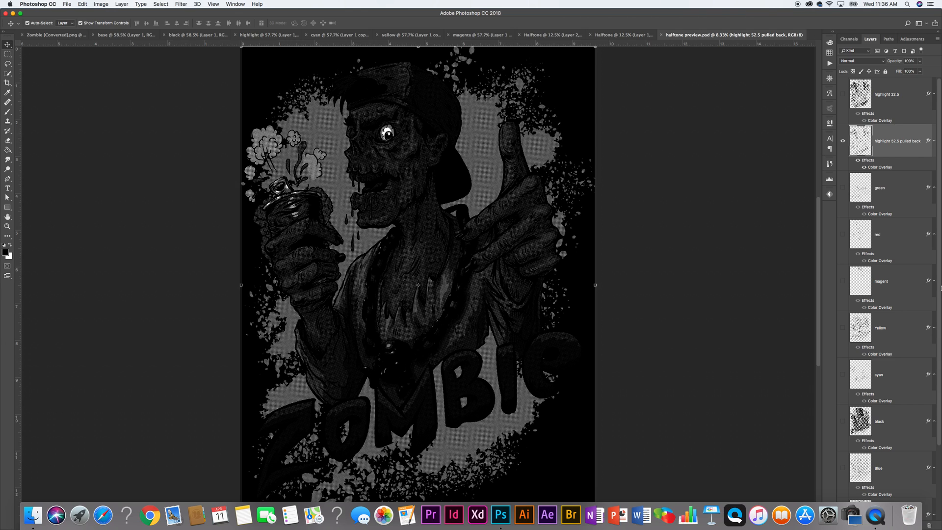
Show the choked base layer in halftone preview.psd and briefly toggle the Blue layer's visibility on and off.
scroll(932, 344, "down", 4)
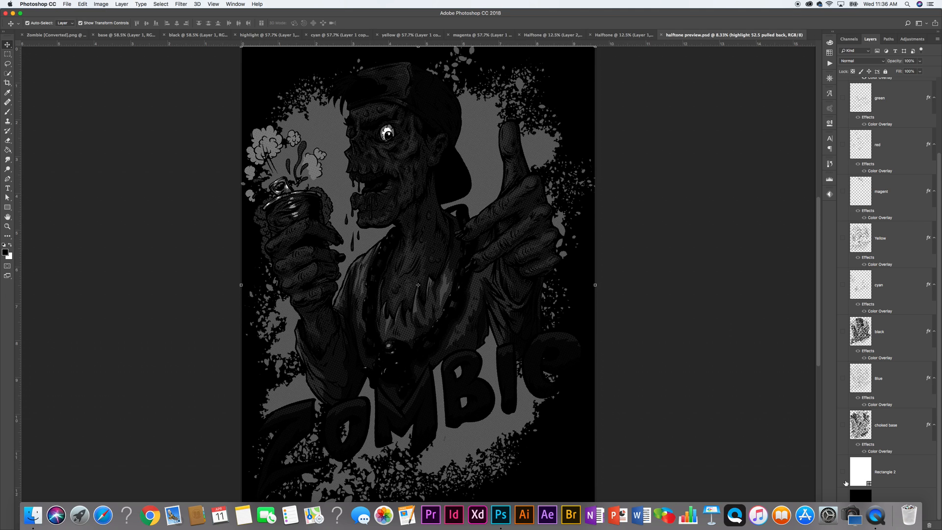
left_click(841, 425)
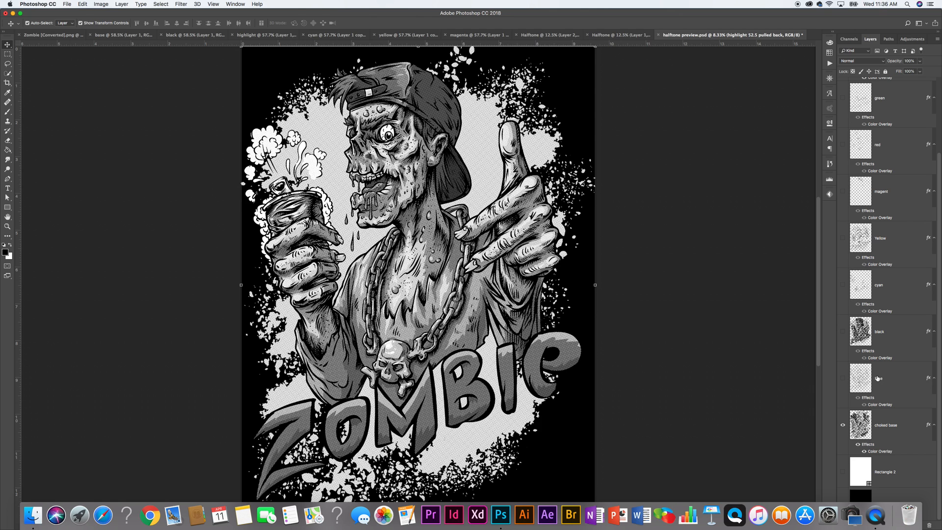
left_click(843, 379)
left_click(843, 378)
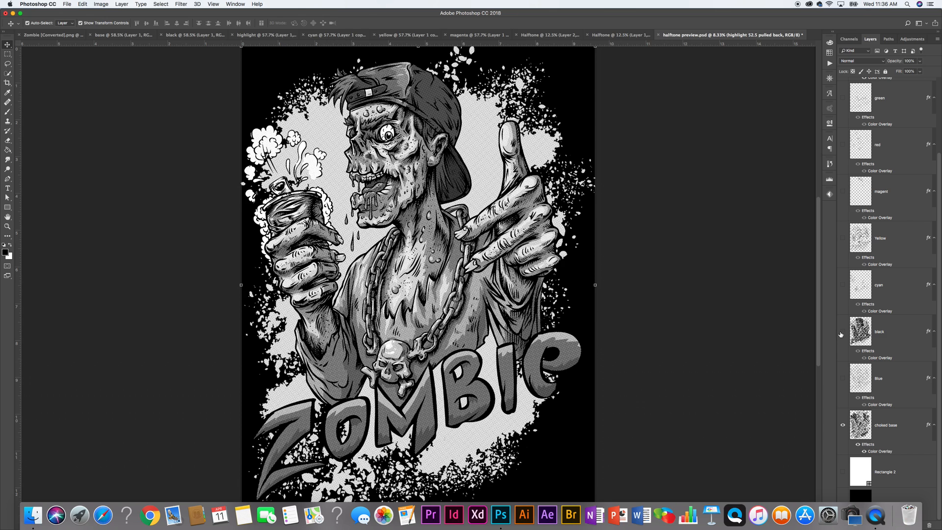
Show the cyan, Yellow, magent, red and green layers one after another over the choked base.
left_click(843, 284)
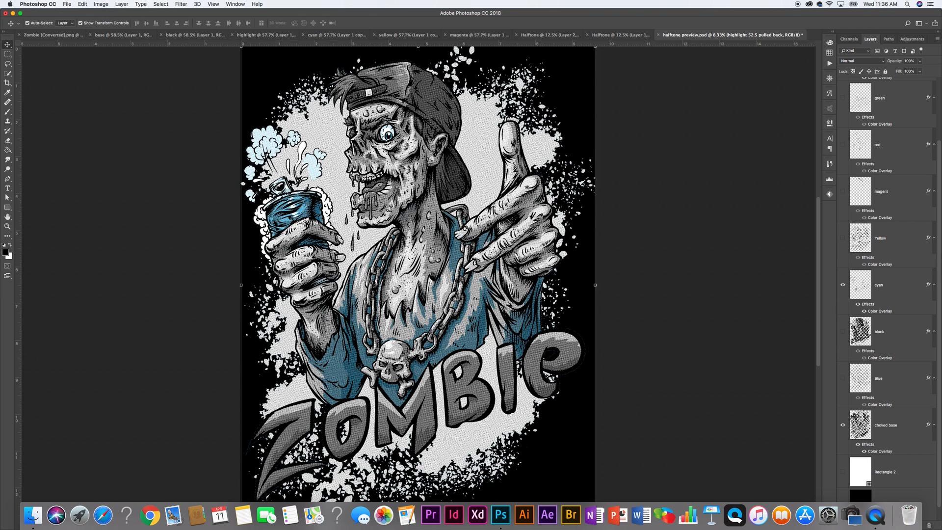
left_click(842, 239)
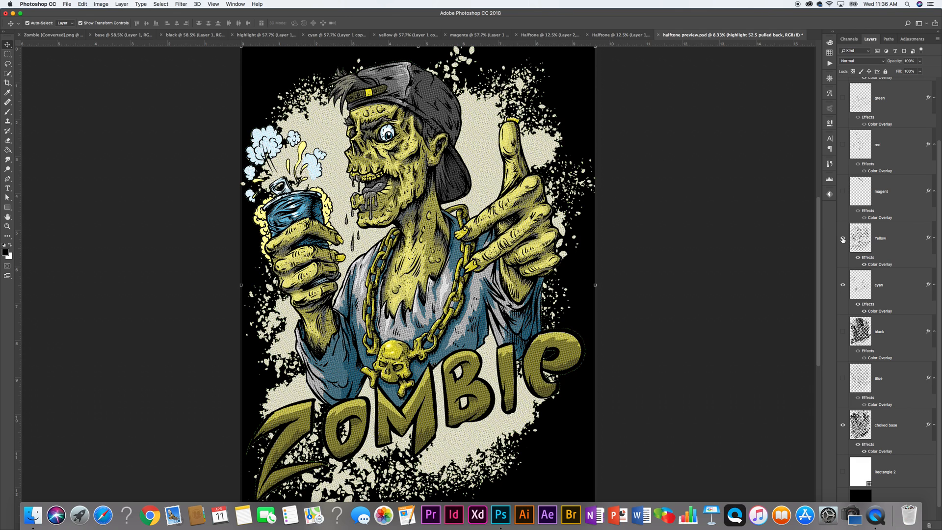
left_click(842, 191)
left_click(842, 145)
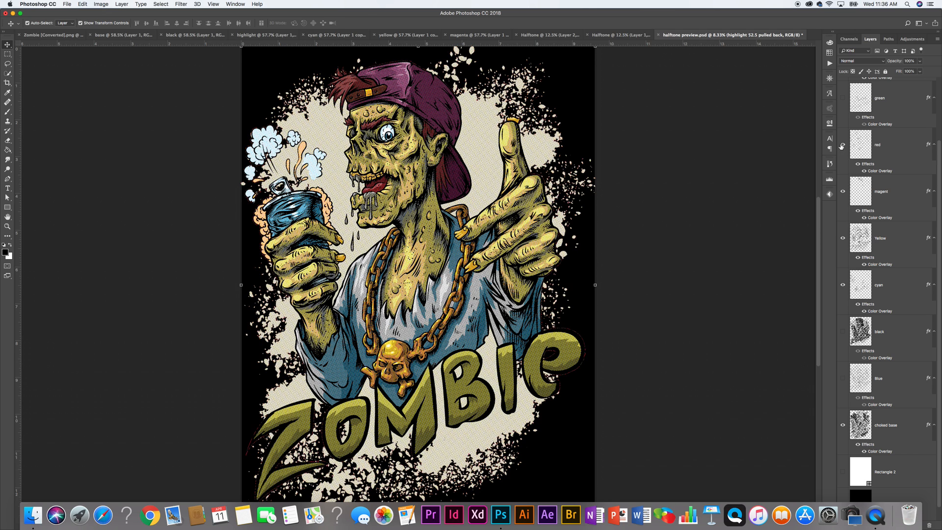
left_click(842, 97)
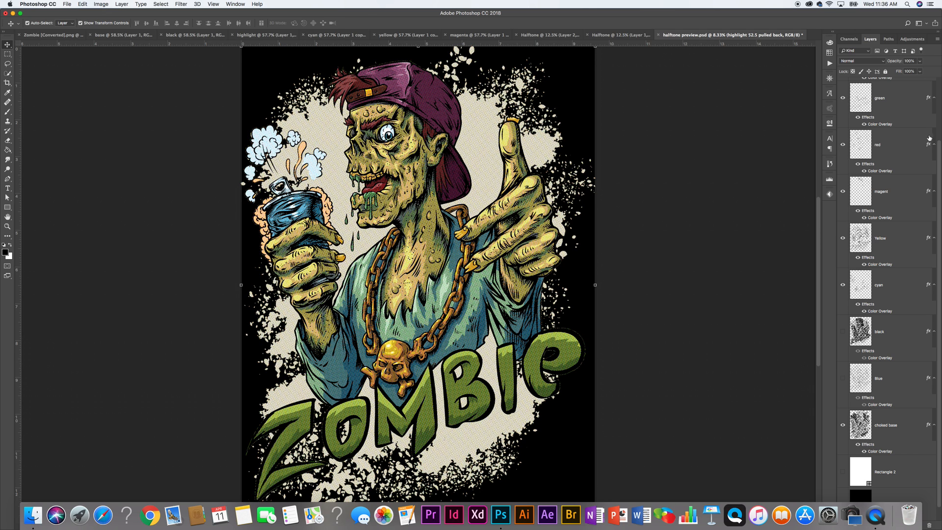
Toggle the highlight 52.5 pulled back layer off and on to compare the print with and without highlights on black.
scroll(887, 289, "up", 1)
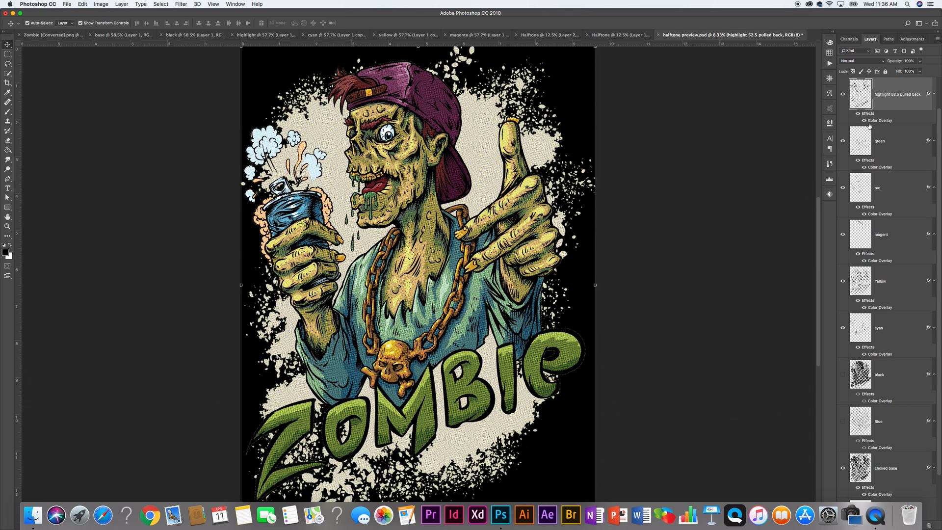
left_click(842, 95)
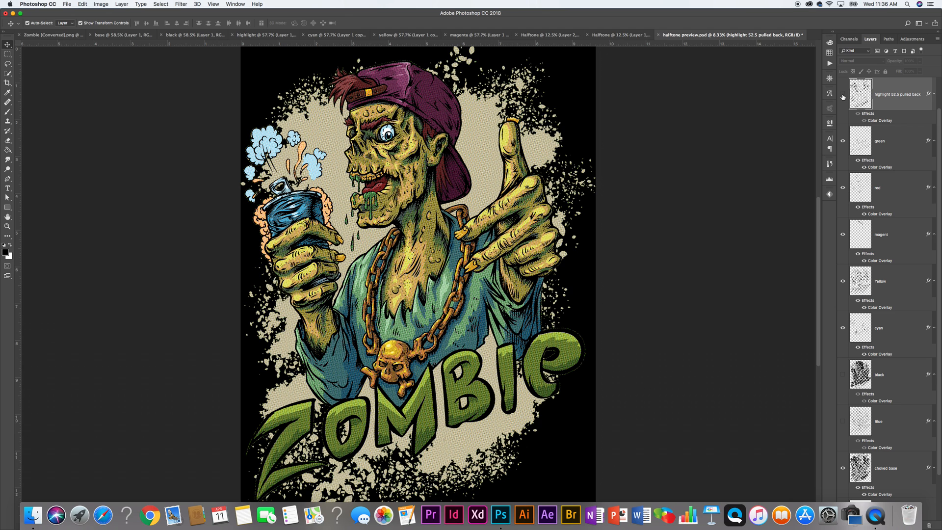
left_click(842, 95)
left_click(842, 95)
left_click(842, 95)
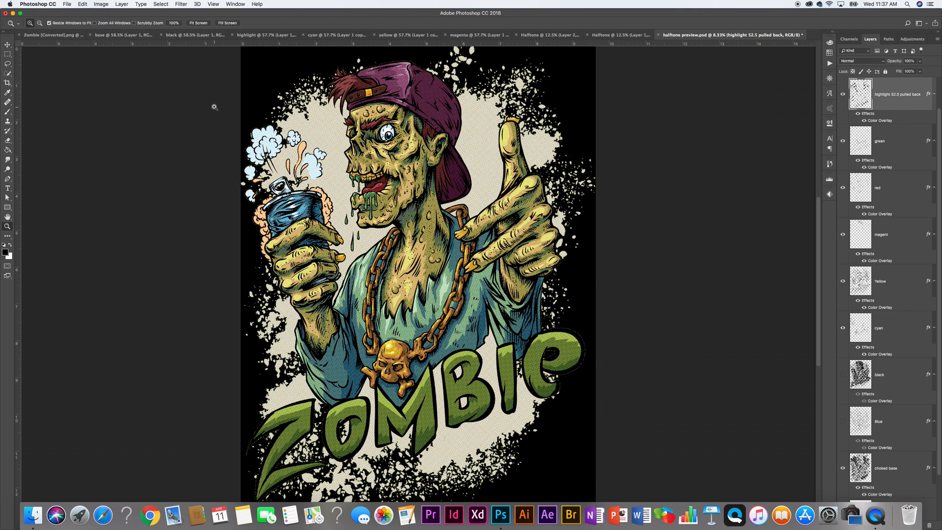
Examine the halftone dots on the zombie's face, hands and shirt up close, and return to the full artwork.
left_click_drag(219, 71, 637, 445)
left_click_drag(163, 91, 694, 443)
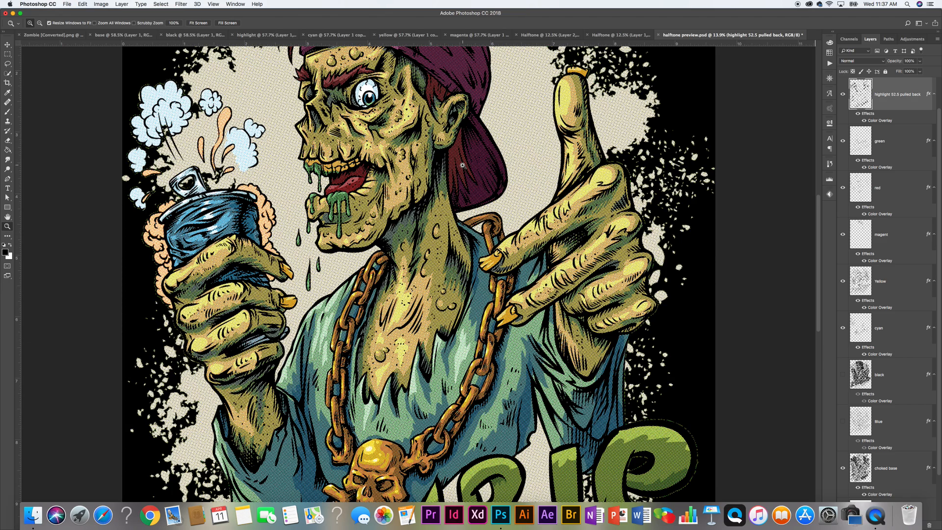
key("super+0")
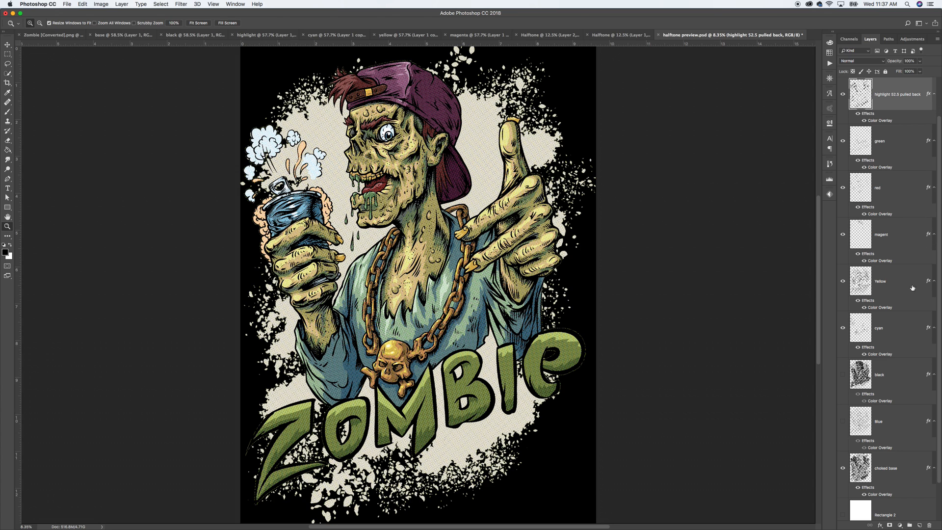
Swap the background to white by showing Rectangle 2 and hiding Rectangle 1, and show the black halftone layer.
scroll(939, 471, "down", 2)
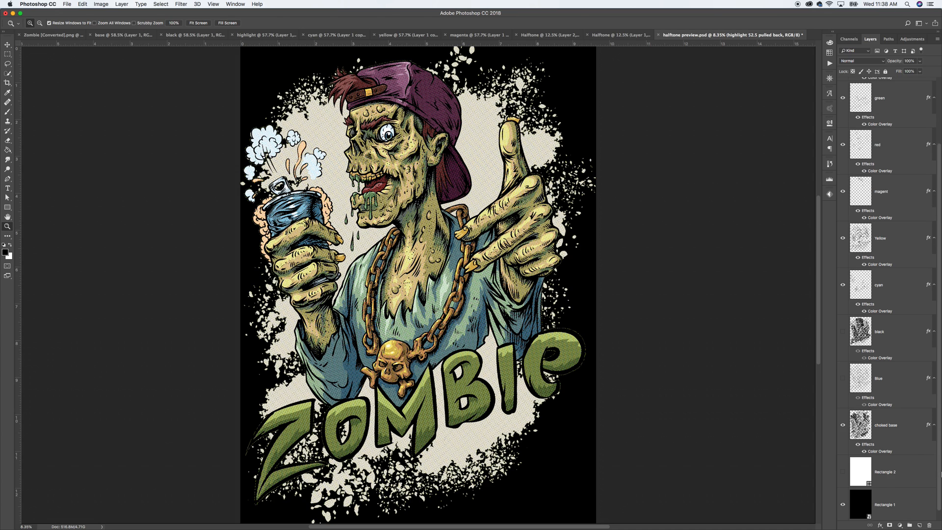
left_click(842, 471)
left_click(842, 505)
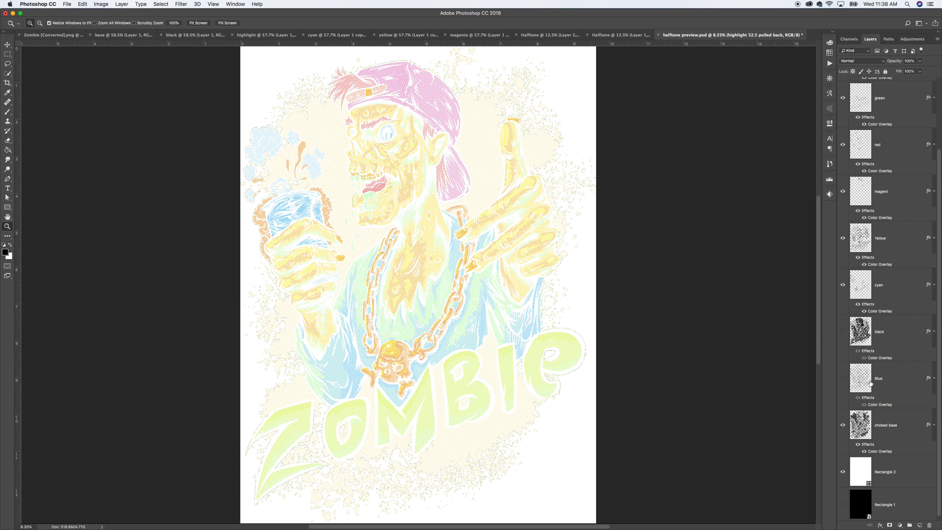
left_click(843, 332)
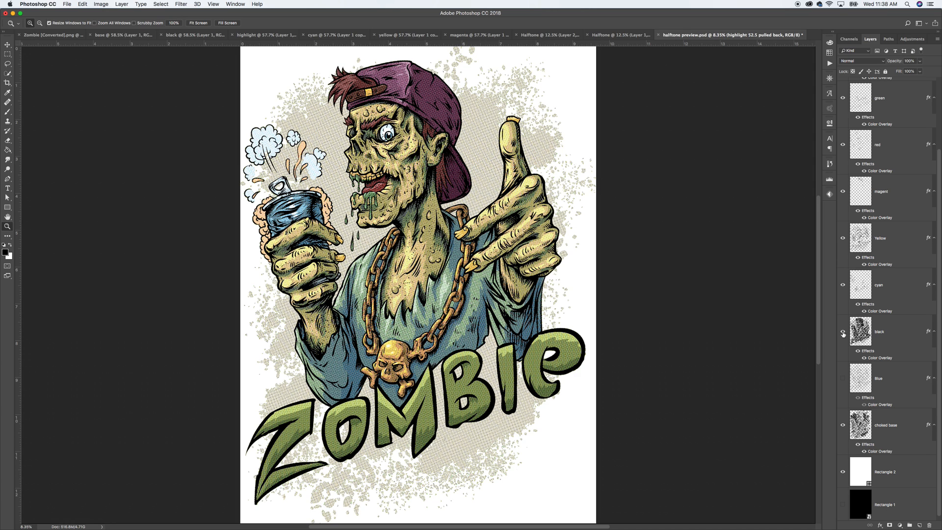
Toggle the highlight 52.5 pulled back layer off and on to compare its effect on the white background.
left_click_drag(939, 327, 940, 303)
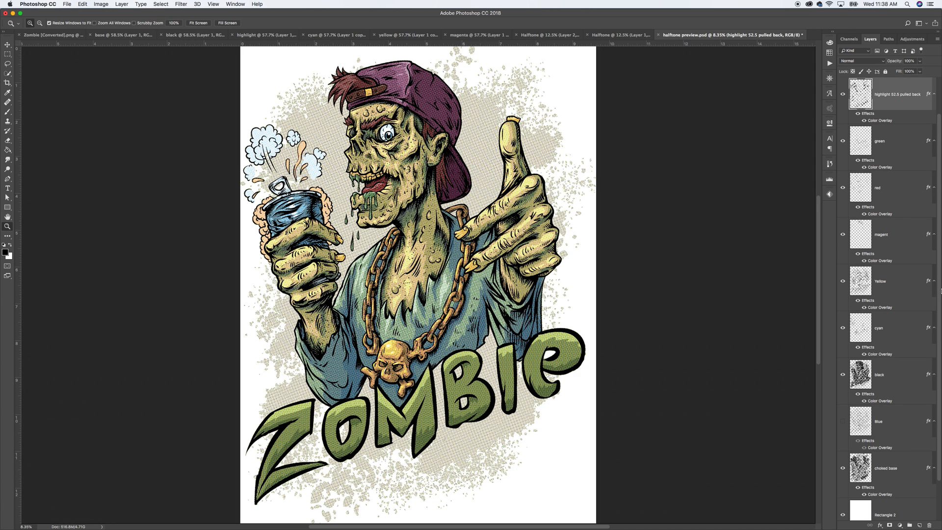
left_click(843, 93)
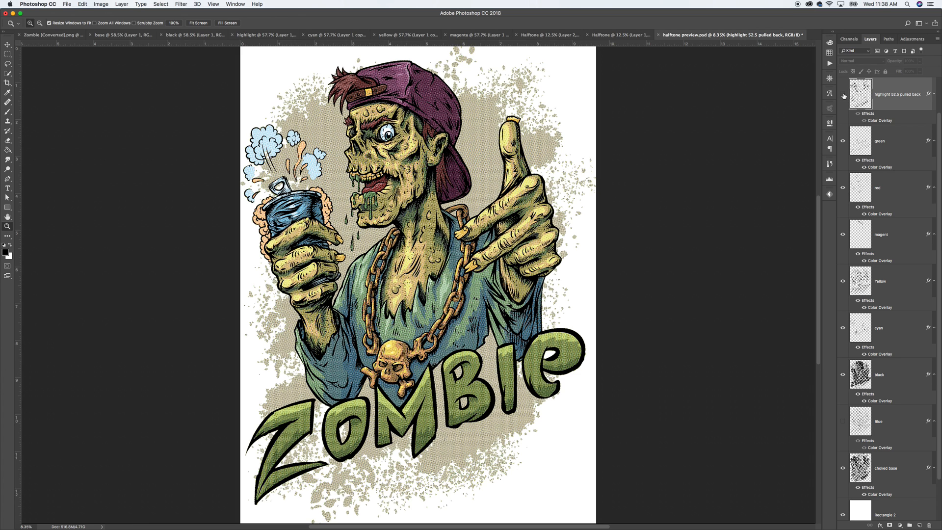
left_click(843, 94)
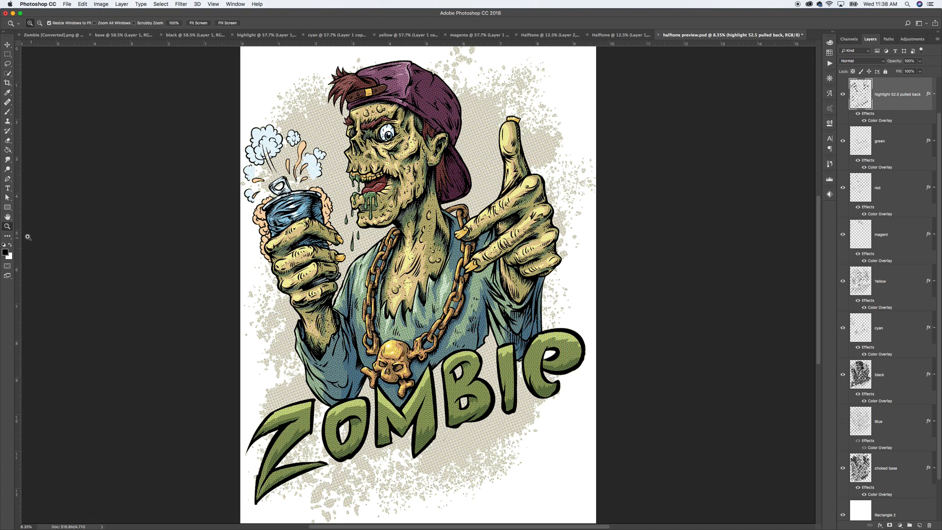
Examine the halftone dots on the shirt, skull necklace and ZOMBIE lettering against the white background at several magnifications.
left_click_drag(217, 138, 640, 466)
left_click_drag(129, 130, 688, 469)
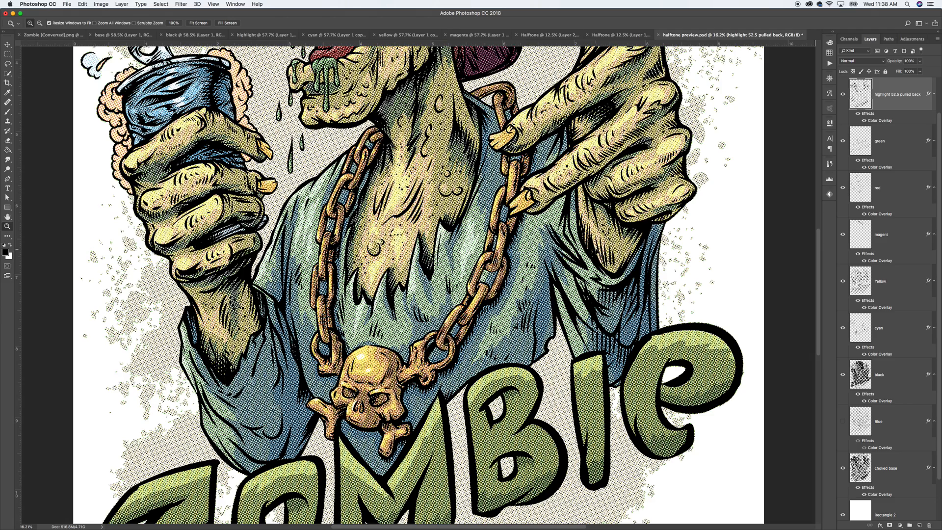
key("super+0")
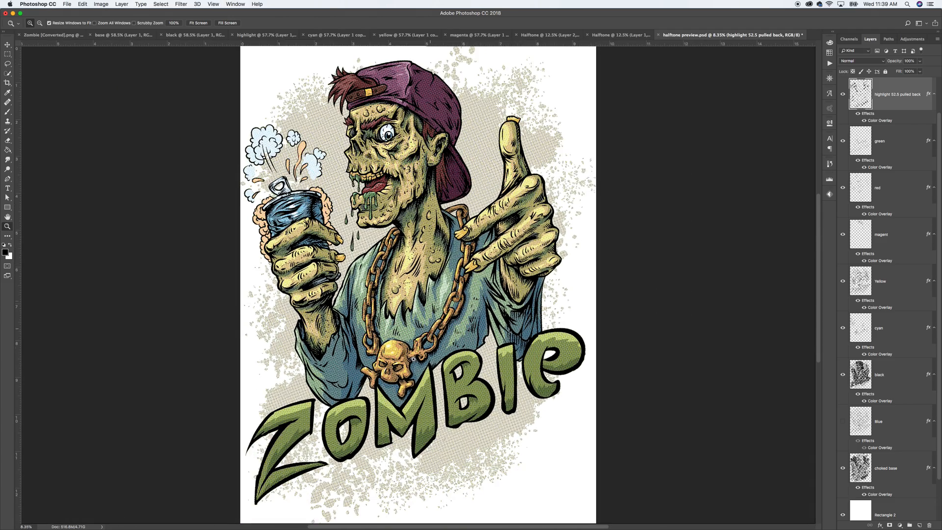
left_click_drag(223, 224, 642, 452)
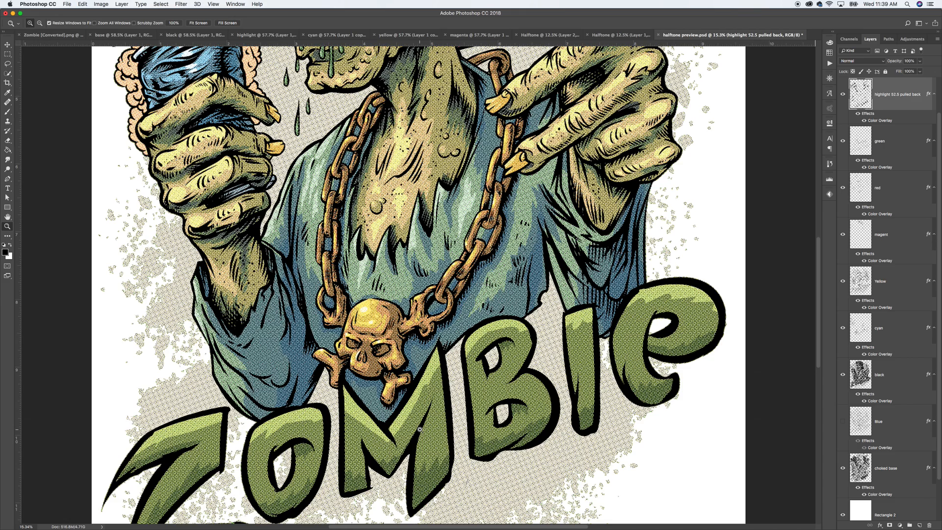
key("ctrl+0")
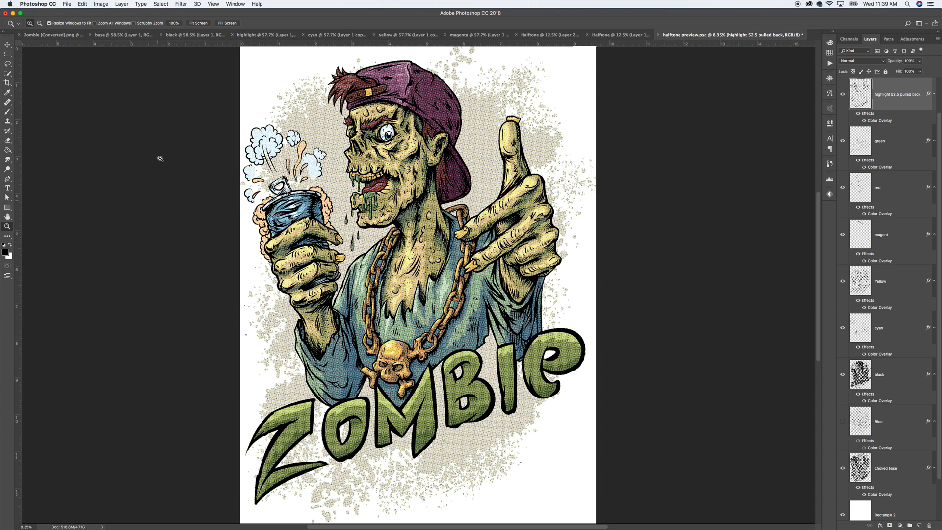
left_click_drag(191, 104, 686, 490)
left_click_drag(153, 59, 686, 488)
left_click_drag(135, 279, 662, 402)
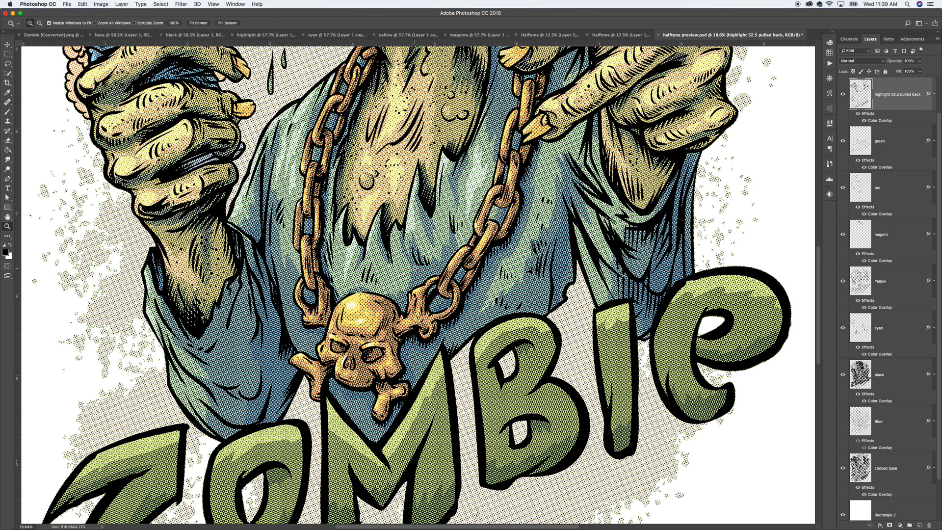
key("super+space")
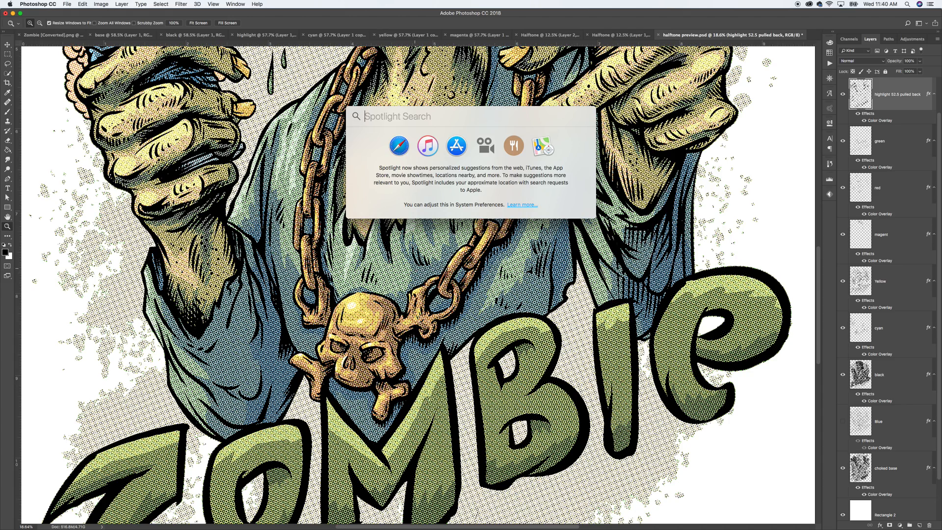
left_click(640, 196)
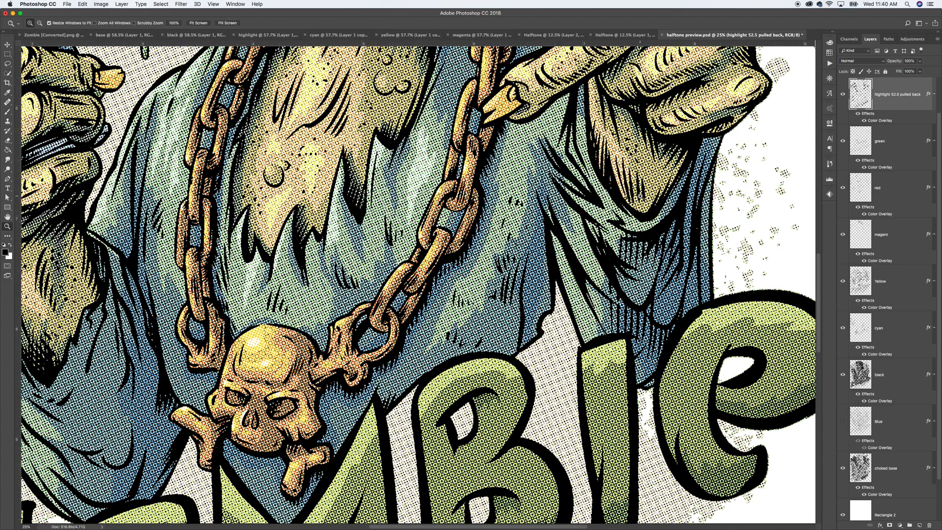
key("super+0")
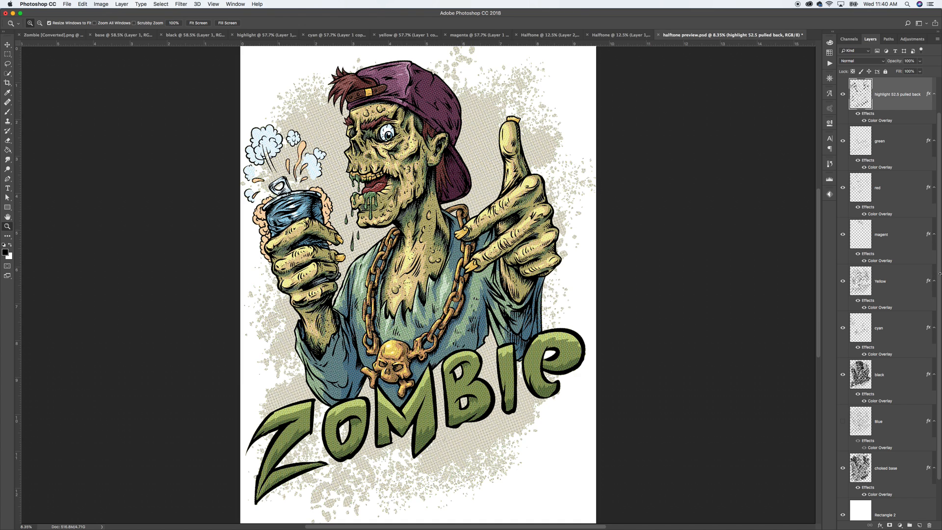
Switch back to the black background by showing Rectangle 1 and hiding Rectangle 2, and hide the black halftone layer.
scroll(940, 282, "down", 2)
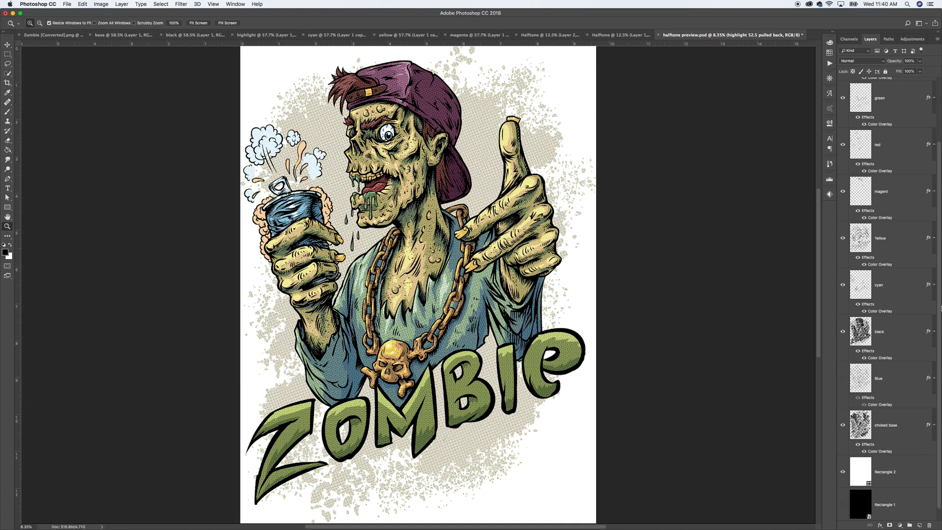
left_click(841, 505)
left_click(843, 473)
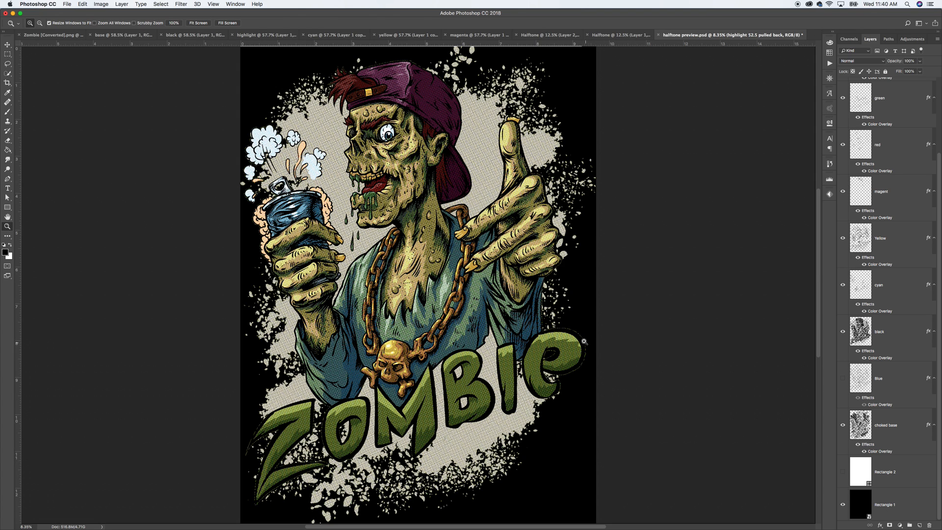
left_click_drag(621, 310, 486, 433)
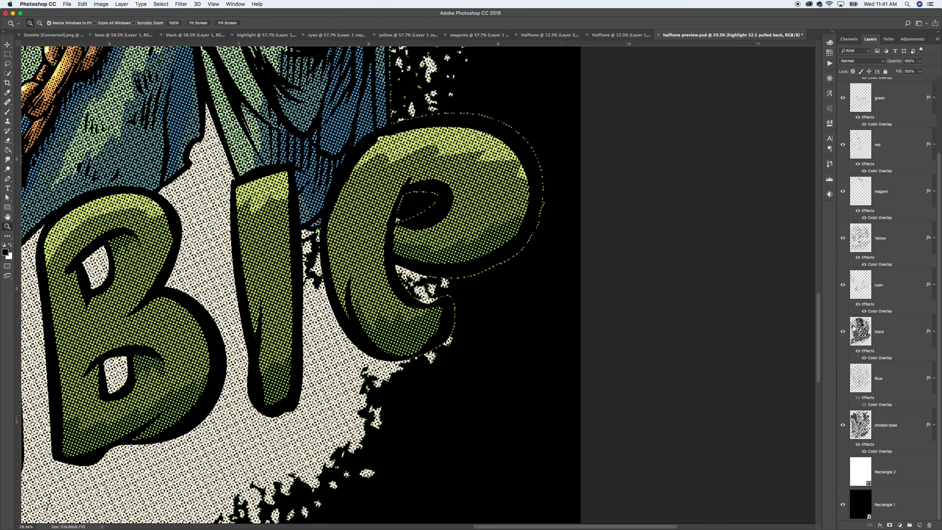
left_click(842, 334)
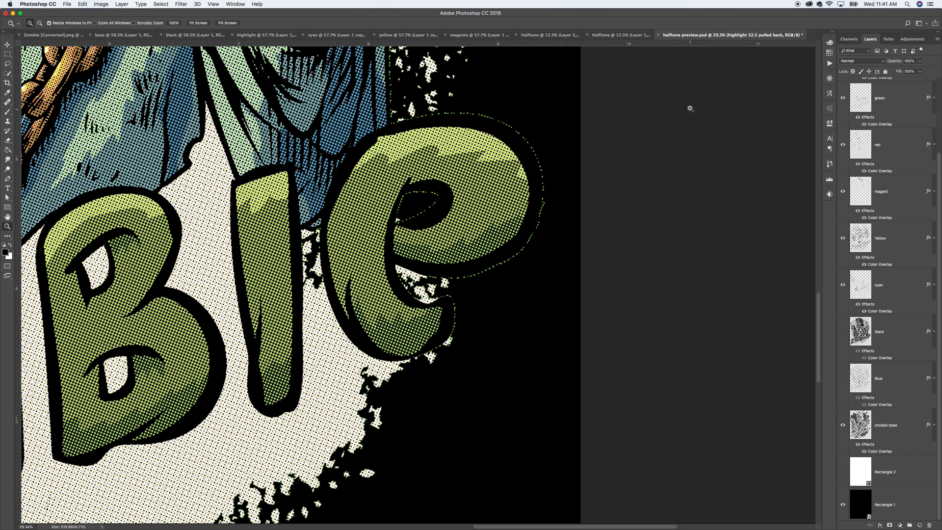
Examine the dots and edges of the last letters up close, and compare the full print with and without the highlight layer.
left_click_drag(689, 108, 102, 435)
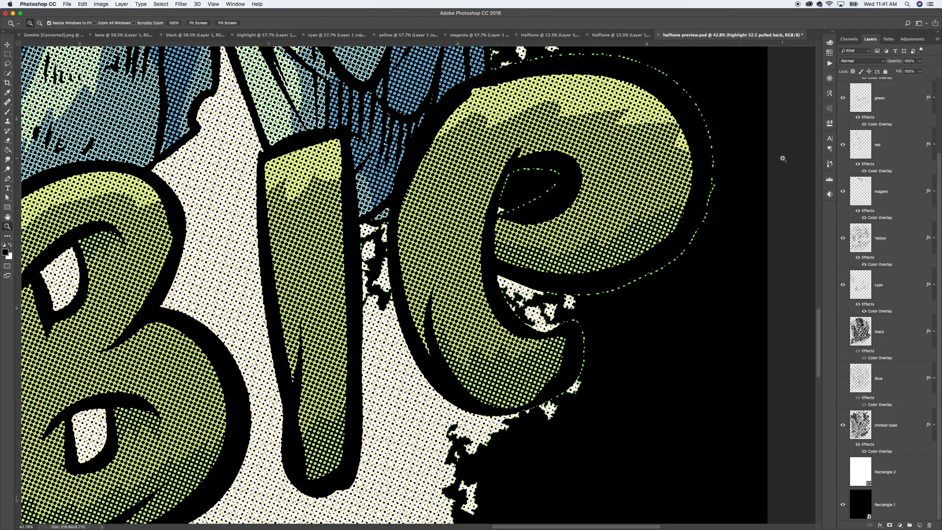
key("super+0")
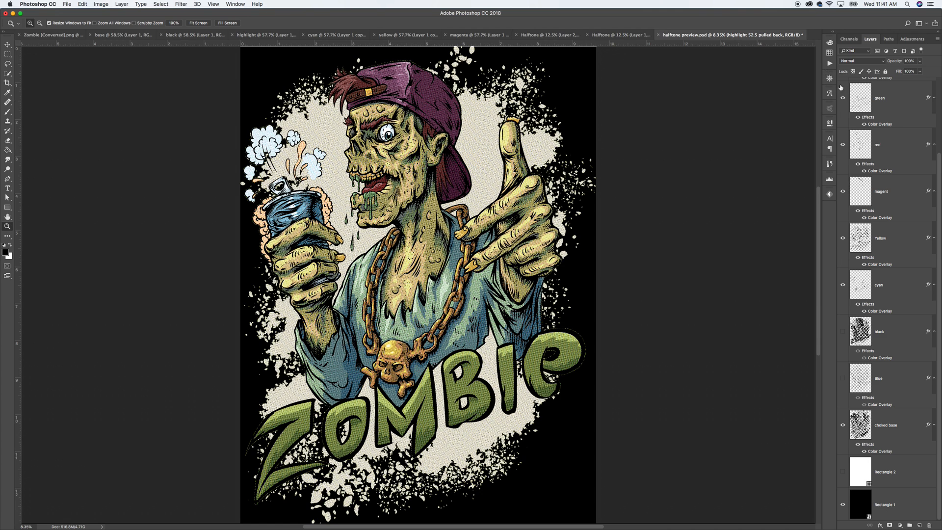
scroll(940, 168, "up", 2)
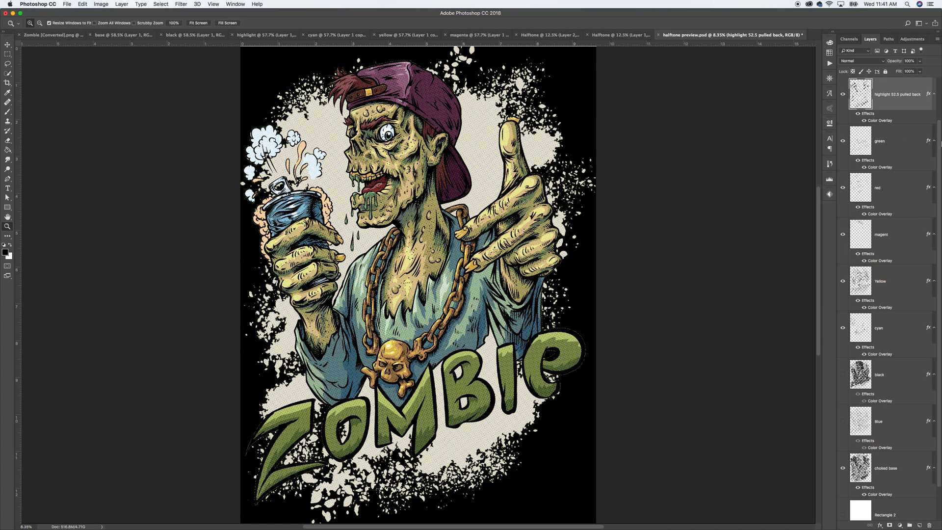
left_click(844, 94)
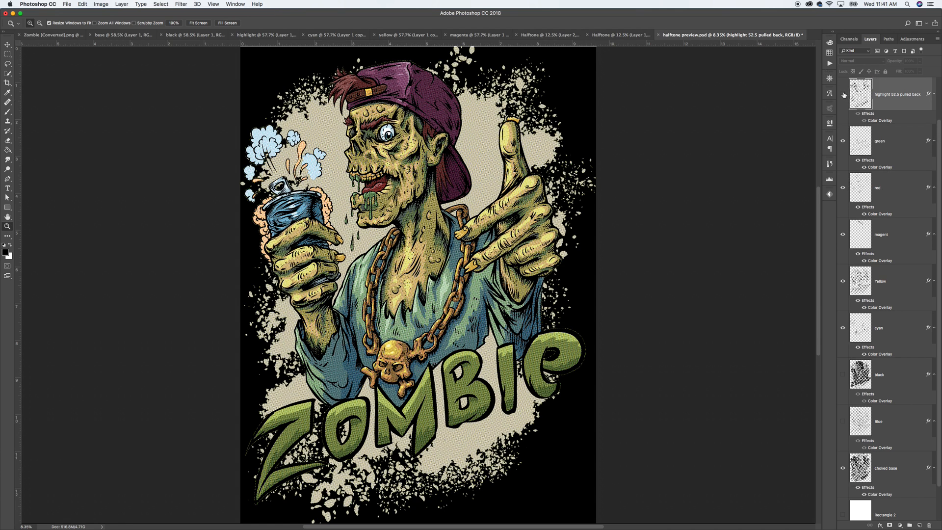
left_click(844, 94)
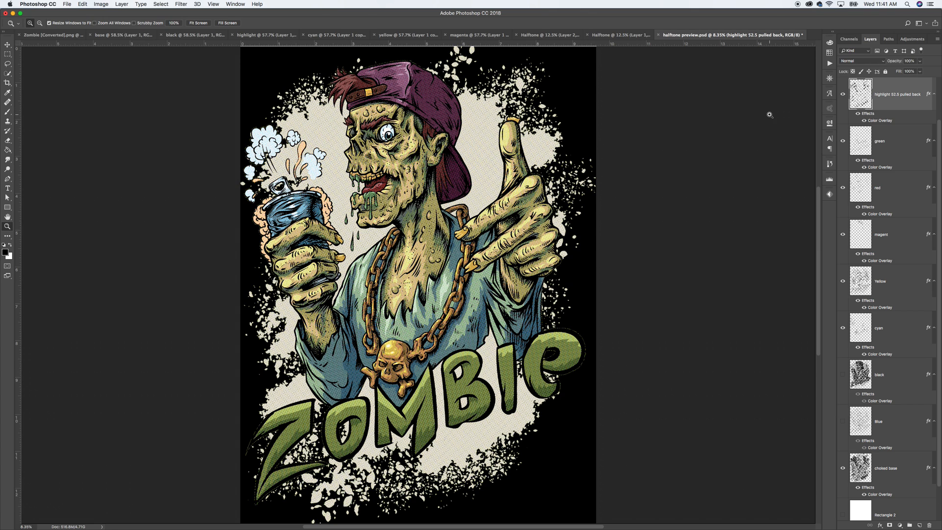